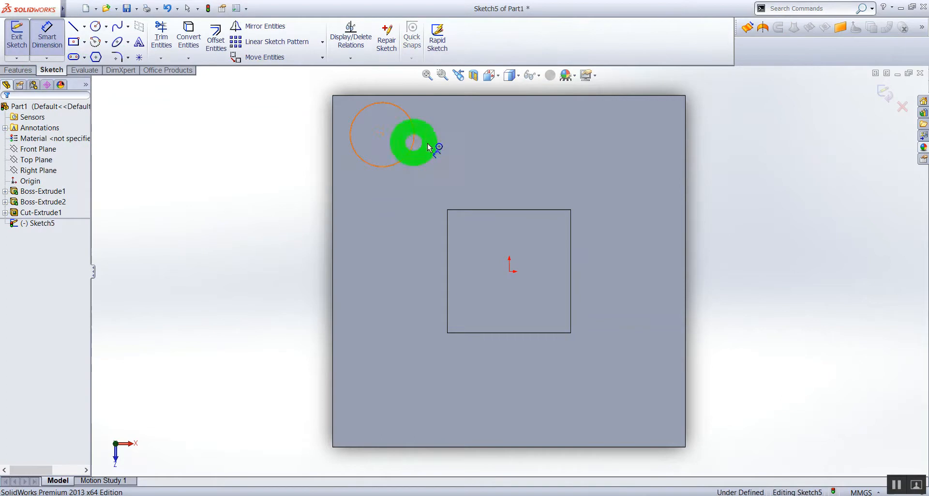
# - Set the diameter of the circle near the plate's upper-left corner to 10 mm
pyautogui.click(481, 145)
pyautogui.write('1')
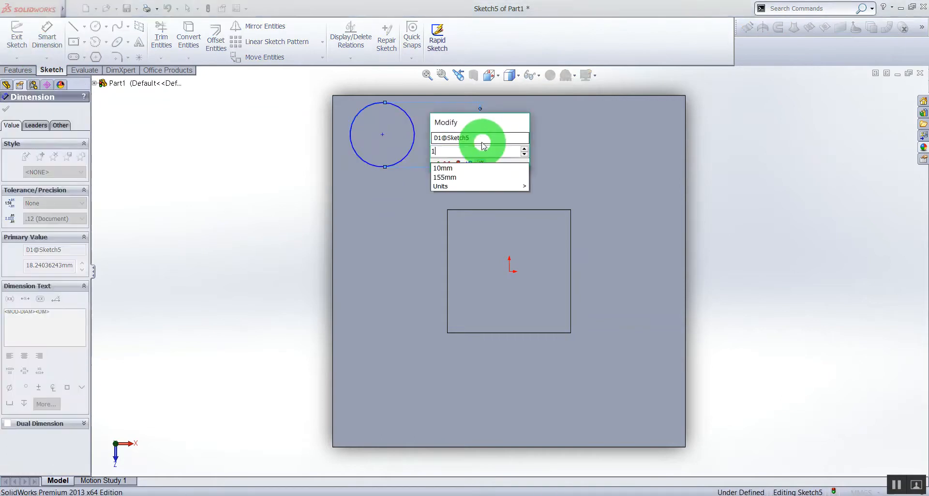
pyautogui.write('0')
pyautogui.press('Return')
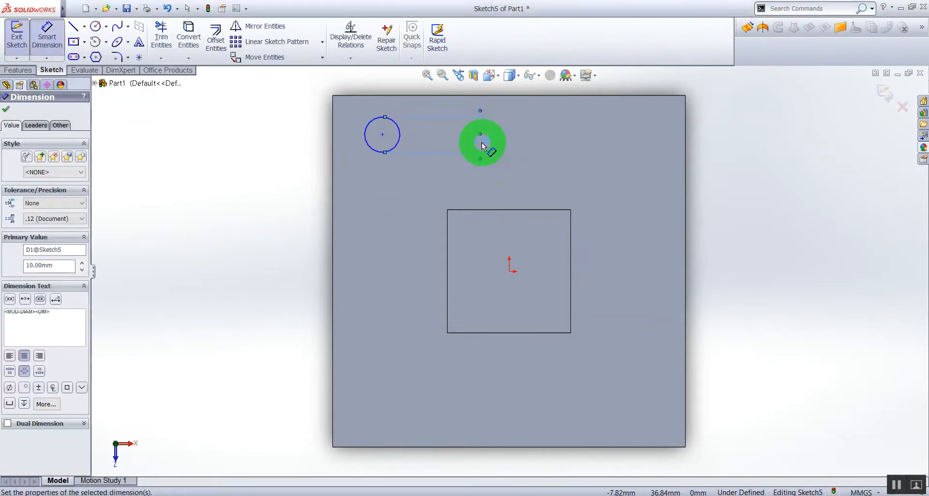
# - Dimension the circle's centre 15 mm from the plate's left edge
pyautogui.click(382, 135)
pyautogui.click(332, 141)
pyautogui.click(352, 141)
pyautogui.write('15')
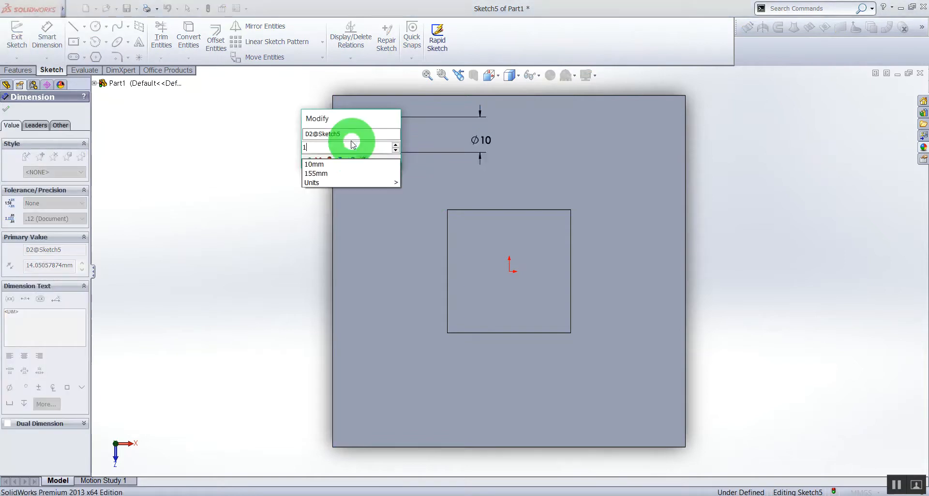
pyautogui.press('Return')
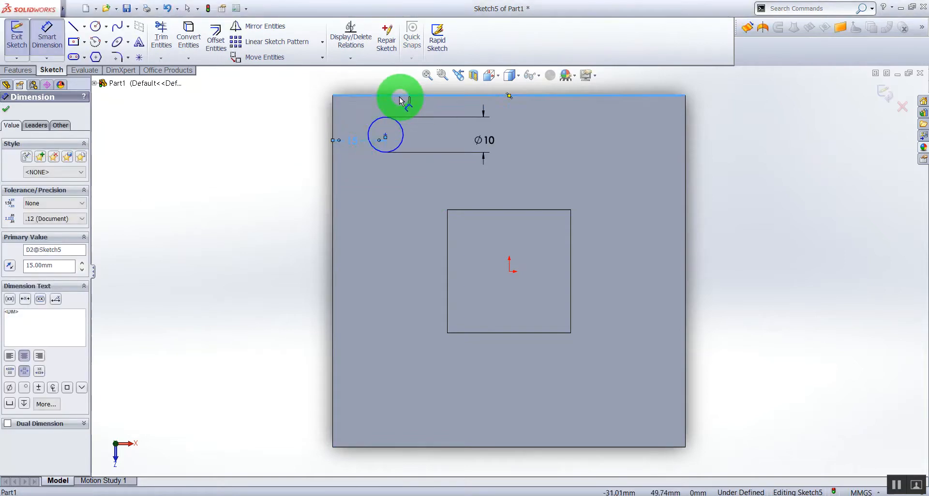
# - Dimension the upper-left circle's centre 15 mm from the plate's upper edge and finish dimensioning
pyautogui.click(400, 97)
pyautogui.click(387, 135)
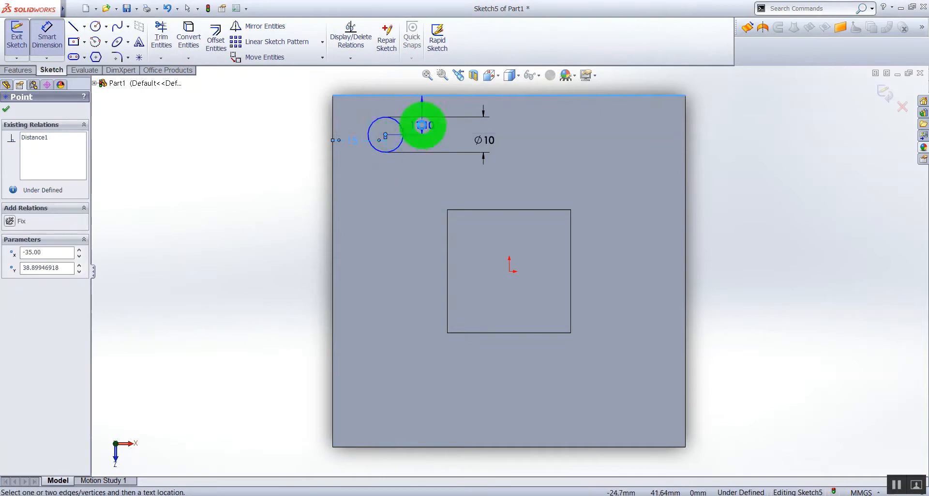
pyautogui.click(424, 128)
pyautogui.write('15')
pyautogui.press('Return')
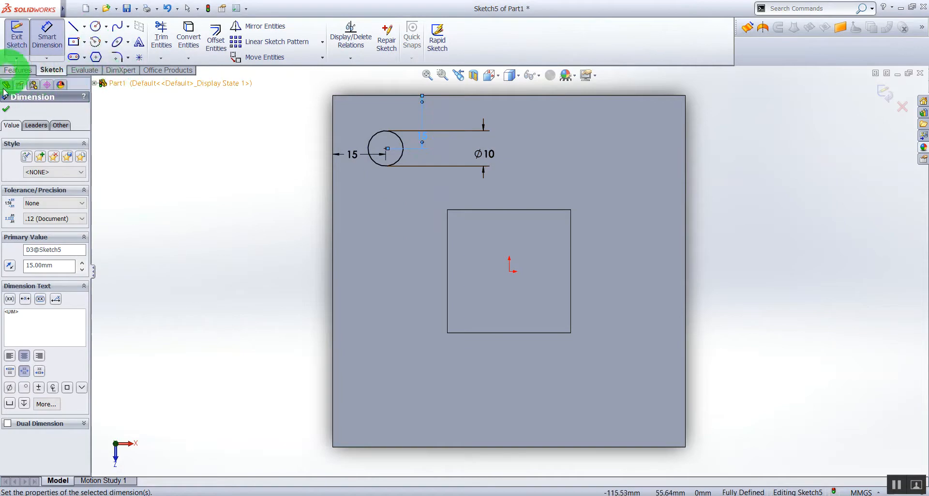
pyautogui.click(6, 108)
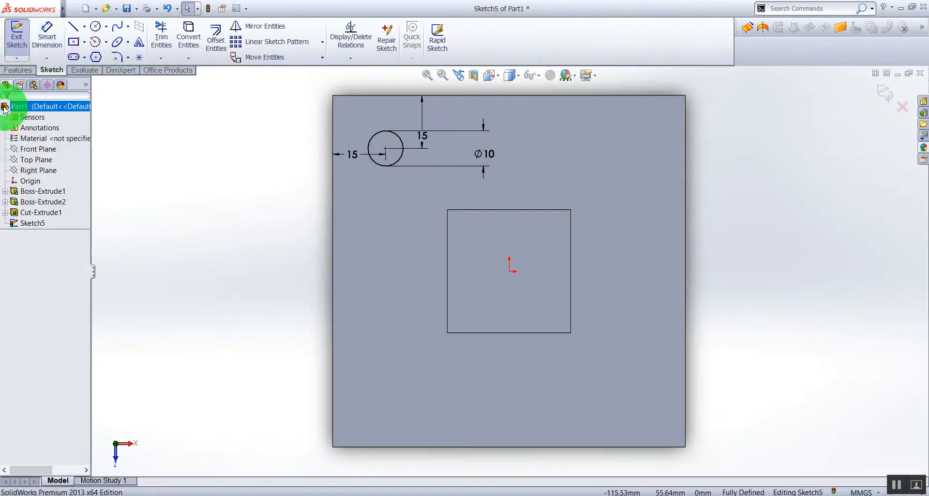
# - Extrude-cut the 10 mm circle to make a hole through the plate's upper-left corner
pyautogui.click(29, 70)
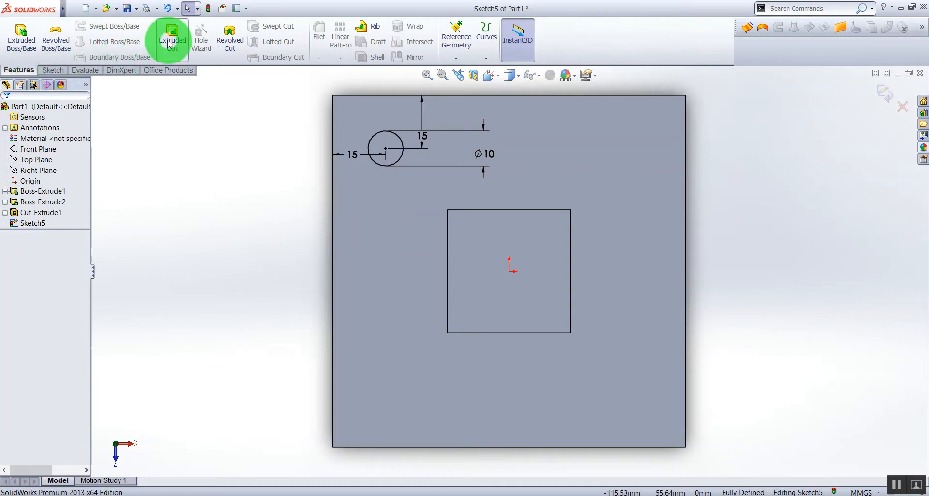
pyautogui.click(168, 40)
pyautogui.moveTo(307, 223); pyautogui.dragTo(413, 225, button='middle')
pyautogui.click(6, 107)
pyautogui.click(343, 168)
pyautogui.moveTo(460, 209); pyautogui.dragTo(364, 211, button='middle')
pyautogui.scroll(2, 364, 212)
pyautogui.scroll(-2, 458, 225)
pyautogui.scroll(1, 457, 225)
pyautogui.moveTo(458, 225); pyautogui.dragTo(456, 223, button='middle')
# - Start a sketch on the plate's large face and draw a circle about 17 mm in diameter near the lower-left corner
pyautogui.click(48, 73)
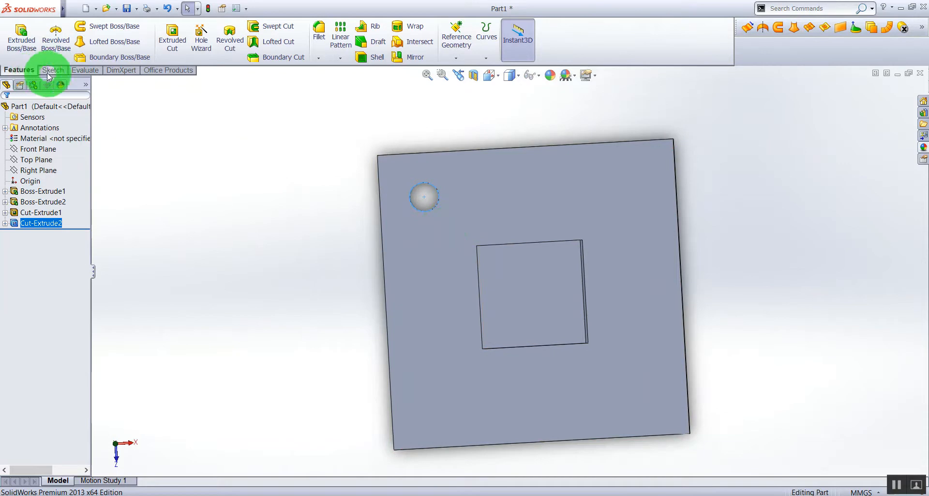
pyautogui.rightClick(463, 278)
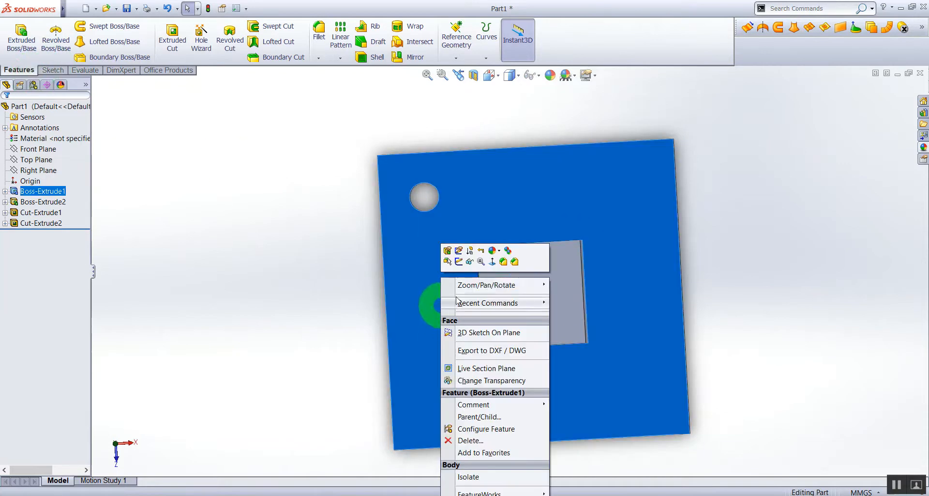
pyautogui.click(459, 262)
pyautogui.click(75, 42)
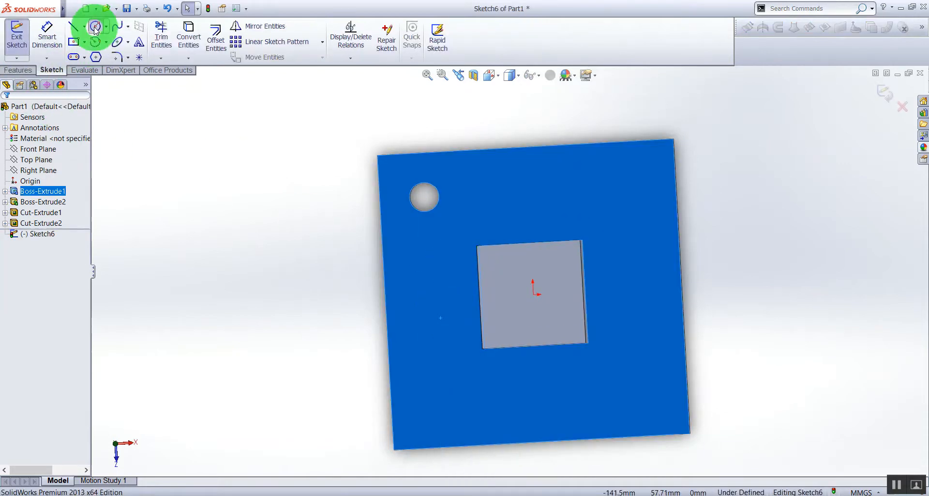
pyautogui.click(96, 27)
pyautogui.moveTo(440, 403); pyautogui.dragTo(460, 415)
# - Set the diameter of the lower-left circle to 10 mm
pyautogui.click(47, 34)
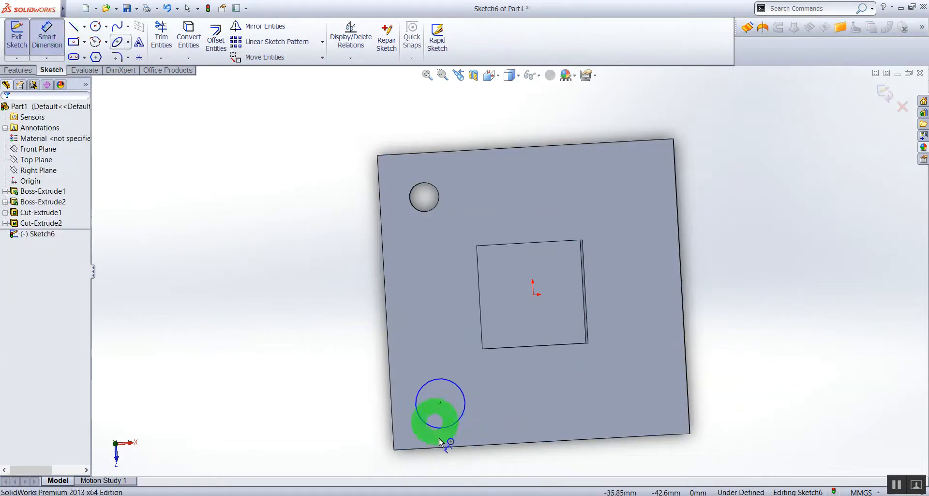
pyautogui.click(438, 381)
pyautogui.click(429, 326)
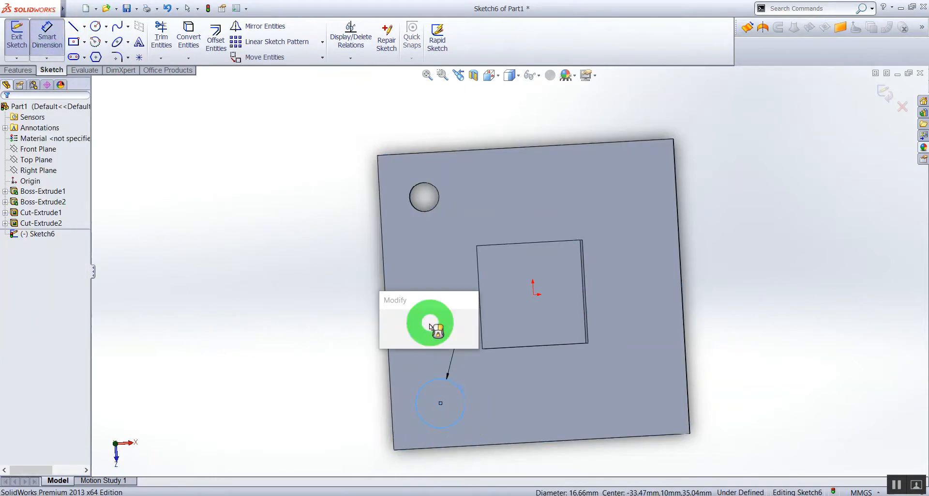
pyautogui.write('10')
pyautogui.press('Return')
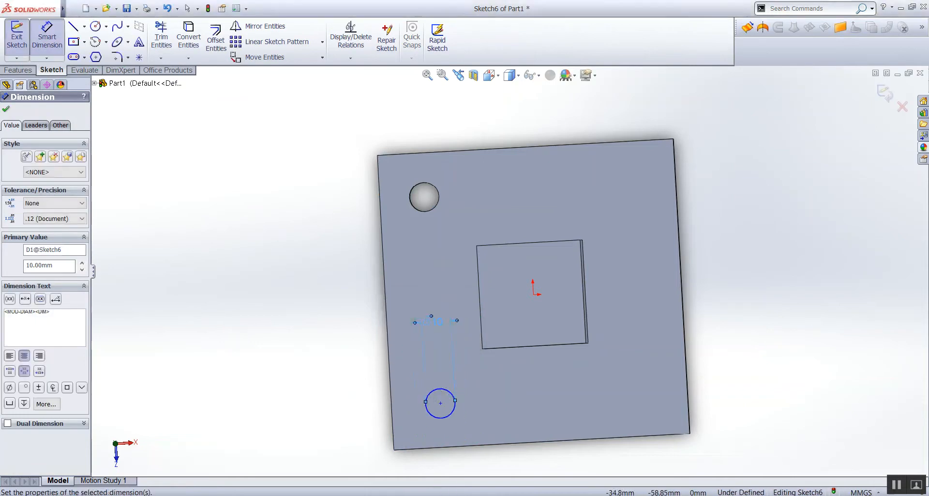
# - Dimension the lower-left circle's centre 15 mm from the plate's lower edge
pyautogui.click(441, 404)
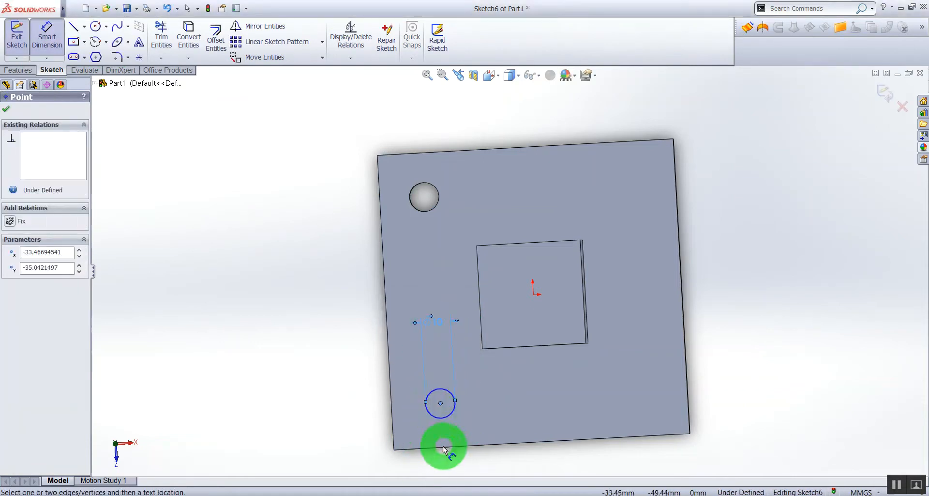
pyautogui.click(508, 423)
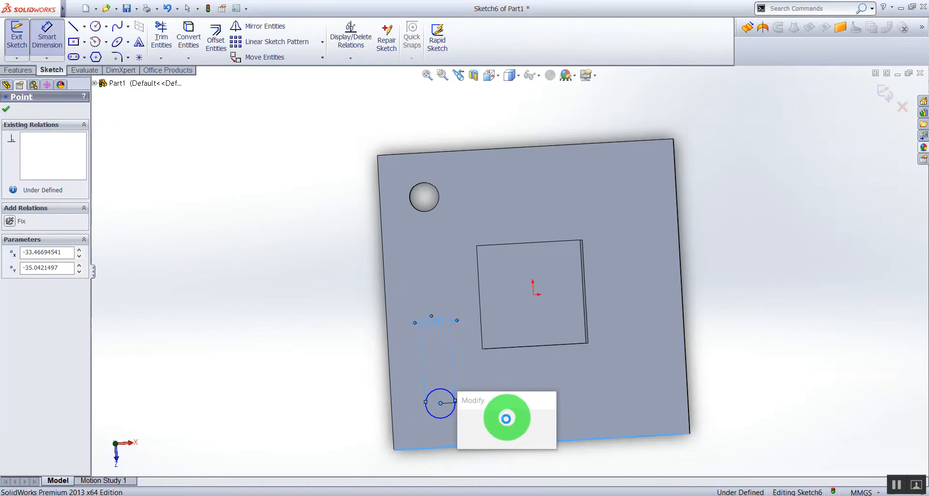
pyautogui.write('15')
pyautogui.press('Return')
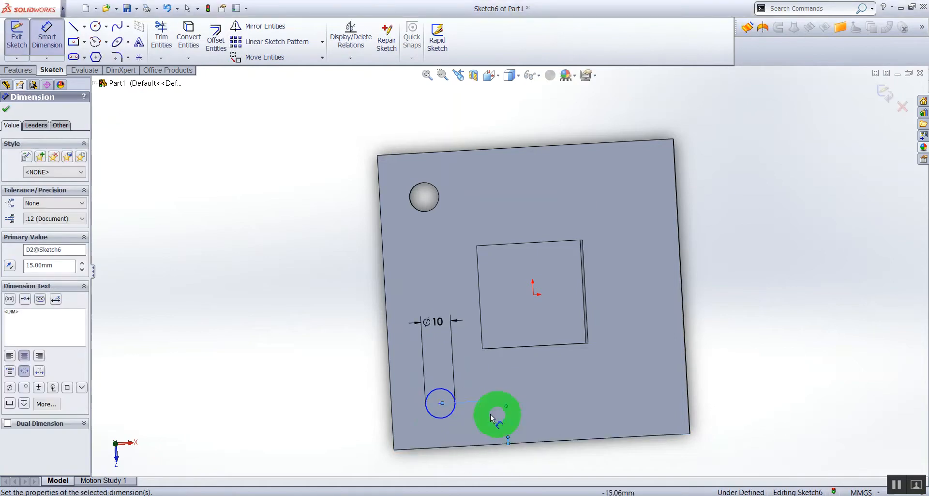
pyautogui.click(442, 403)
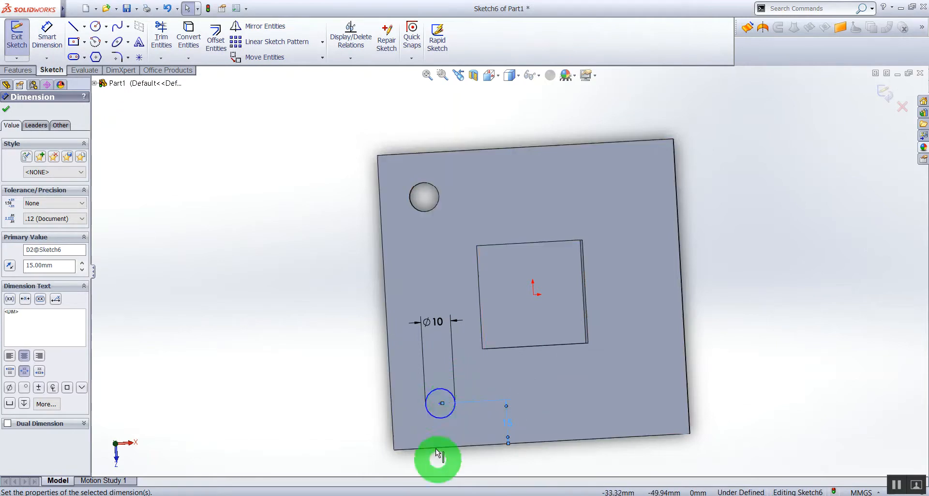
pyautogui.click(440, 403)
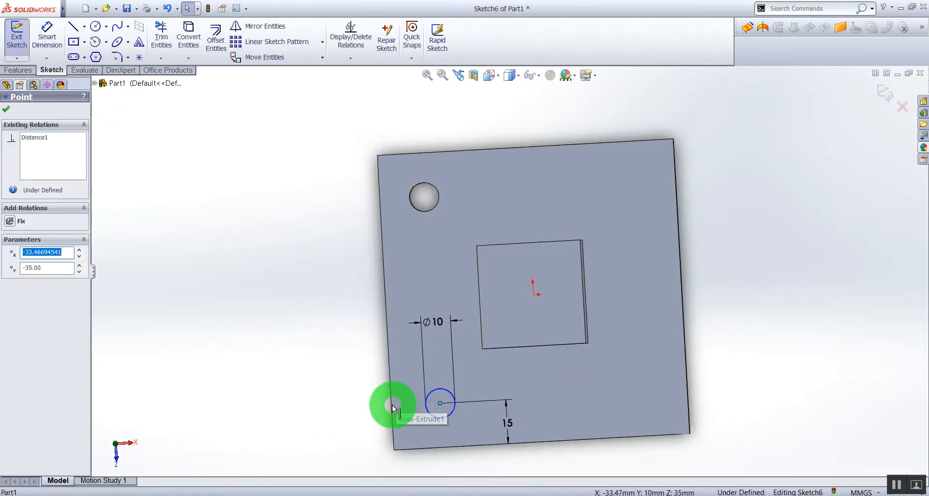
pyautogui.click(391, 405)
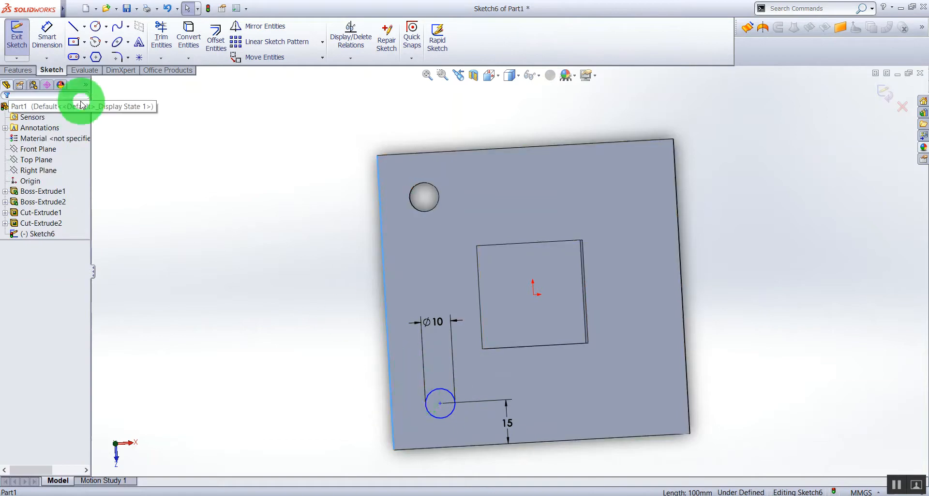
# - Dimension the lower-left circle's centre 15 mm from the plate's left edge and finish dimensioning
pyautogui.click(62, 44)
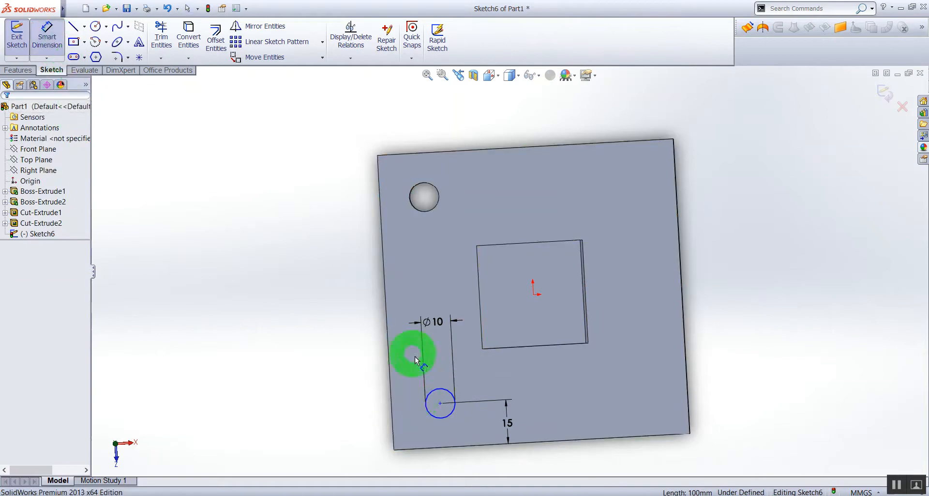
pyautogui.click(440, 403)
pyautogui.click(390, 411)
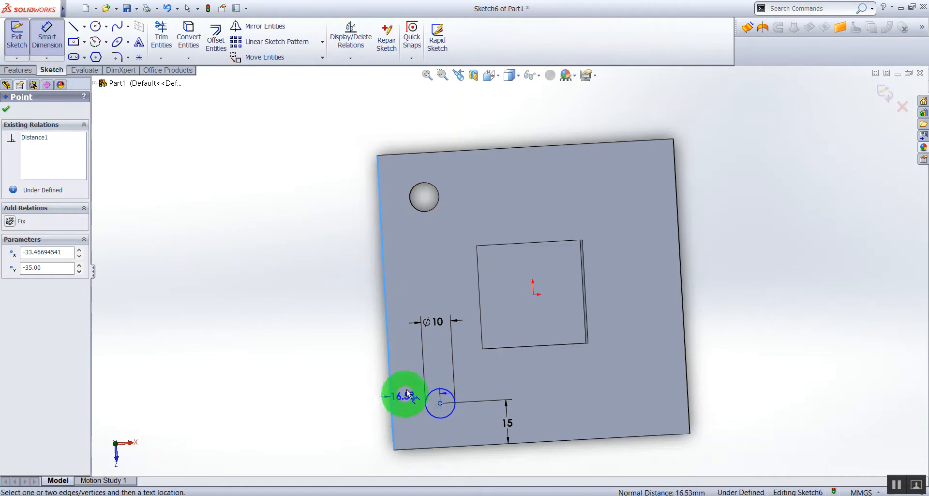
pyautogui.click(408, 391)
pyautogui.write('15')
pyautogui.press('Return')
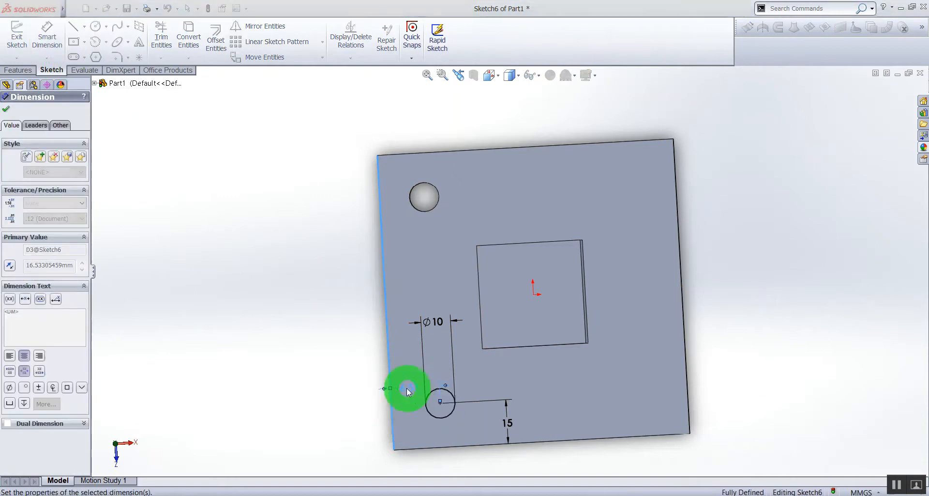
pyautogui.click(511, 428)
pyautogui.moveTo(513, 399); pyautogui.dragTo(506, 337, button='middle')
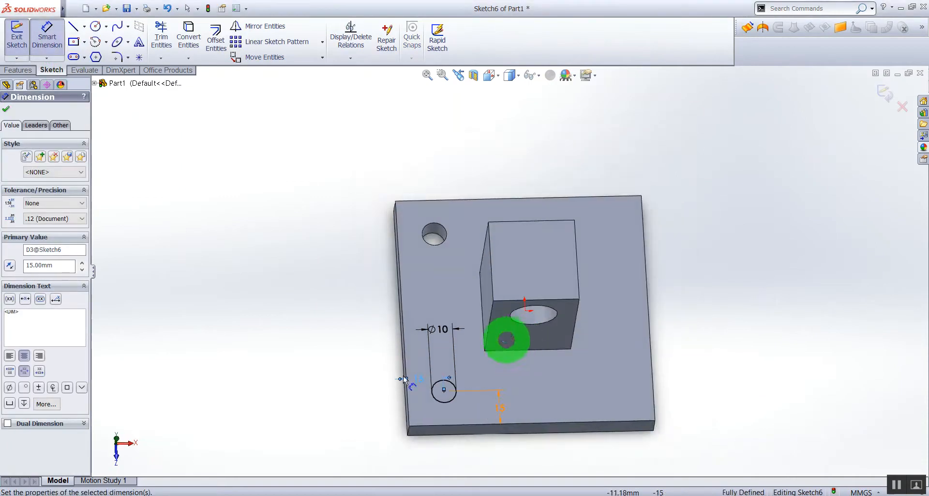
pyautogui.click(6, 112)
# - Extrude-cut the lower-left circle to make a second 10 mm hole through the plate
pyautogui.click(19, 70)
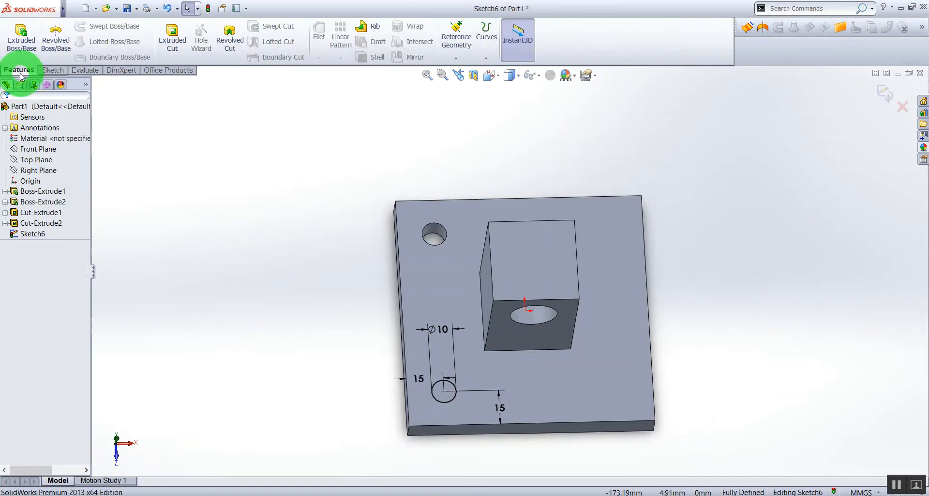
pyautogui.click(172, 36)
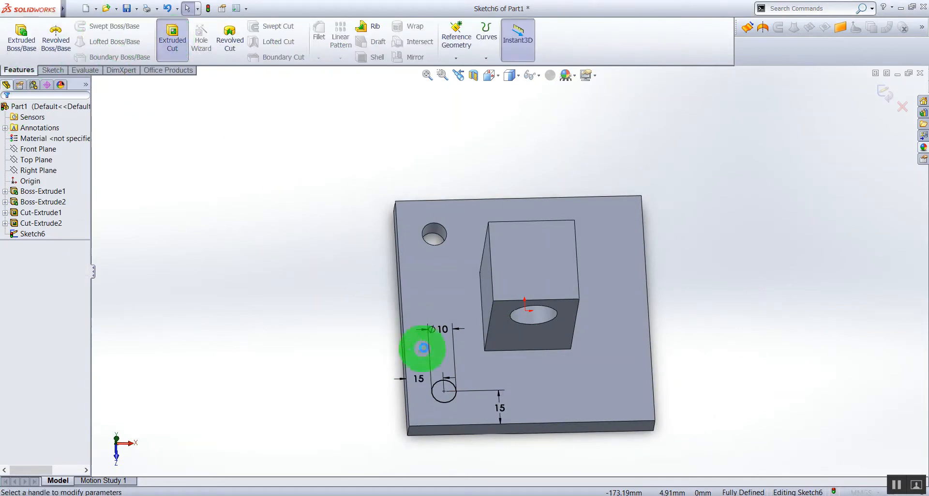
pyautogui.moveTo(474, 353); pyautogui.dragTo(544, 334, button='middle')
pyautogui.click(5, 109)
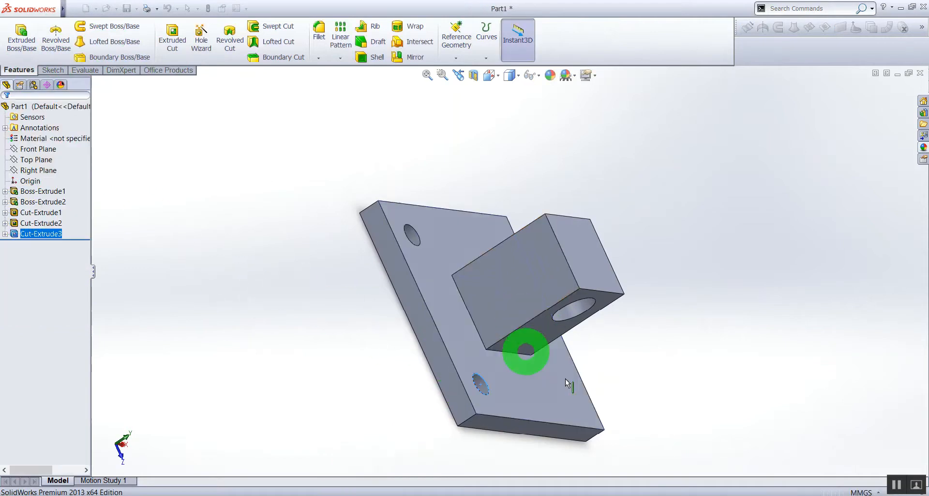
pyautogui.moveTo(660, 377); pyautogui.dragTo(551, 494, button='middle')
# - Check the base plate's hole layout in the Acrobat Reader drawing and return to the SolidWorks part
pyautogui.click(551, 495)
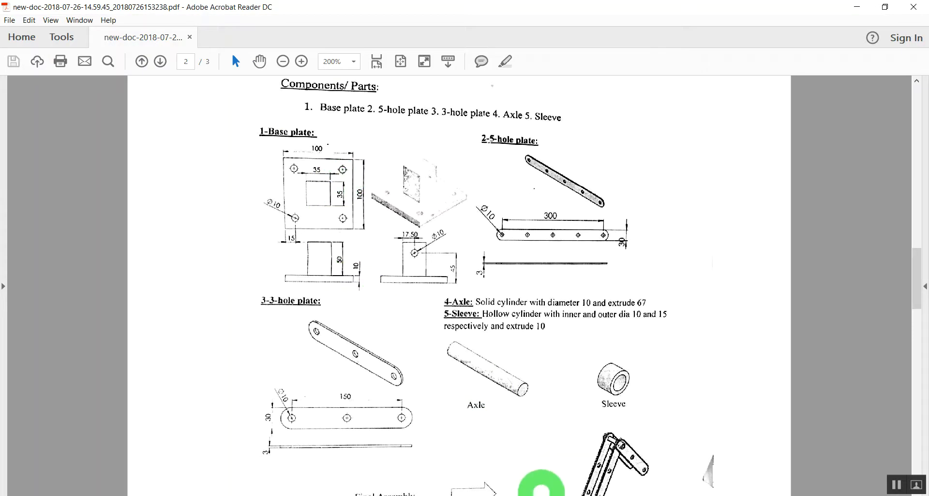
pyautogui.click(477, 493)
pyautogui.moveTo(705, 334); pyautogui.dragTo(442, 328, button='middle')
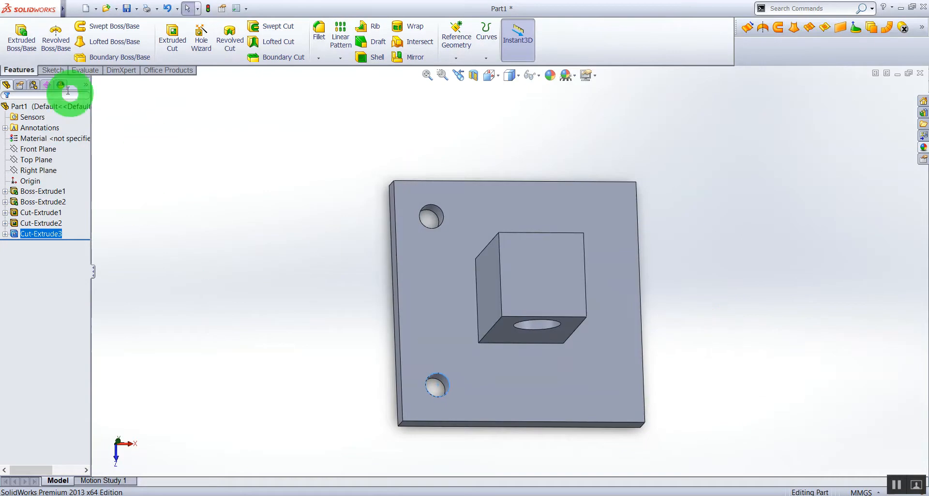
# - Select the Right Plane and examine how it lies across the base plate relative to the two corner holes
pyautogui.click(57, 72)
pyautogui.click(18, 70)
pyautogui.click(50, 70)
pyautogui.click(39, 149)
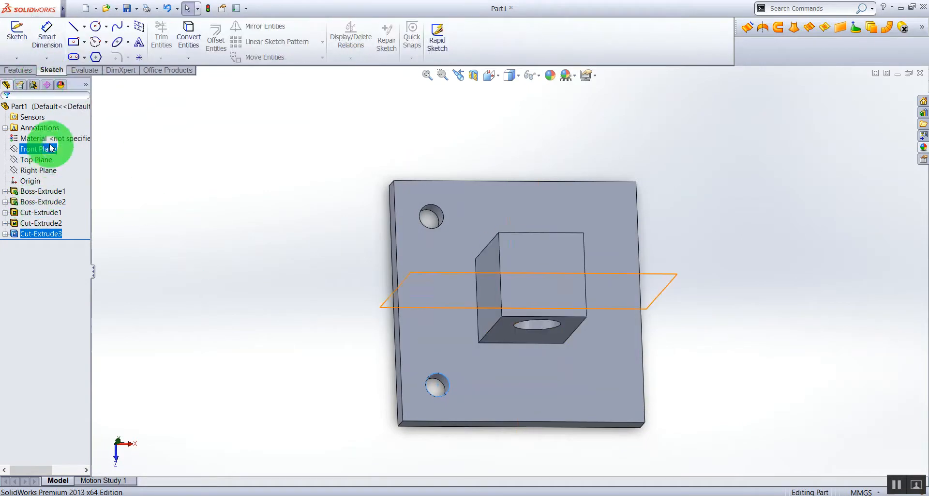
pyautogui.click(40, 169)
pyautogui.moveTo(493, 258); pyautogui.dragTo(393, 242, button='middle')
pyautogui.moveTo(424, 298); pyautogui.dragTo(341, 406, button='middle')
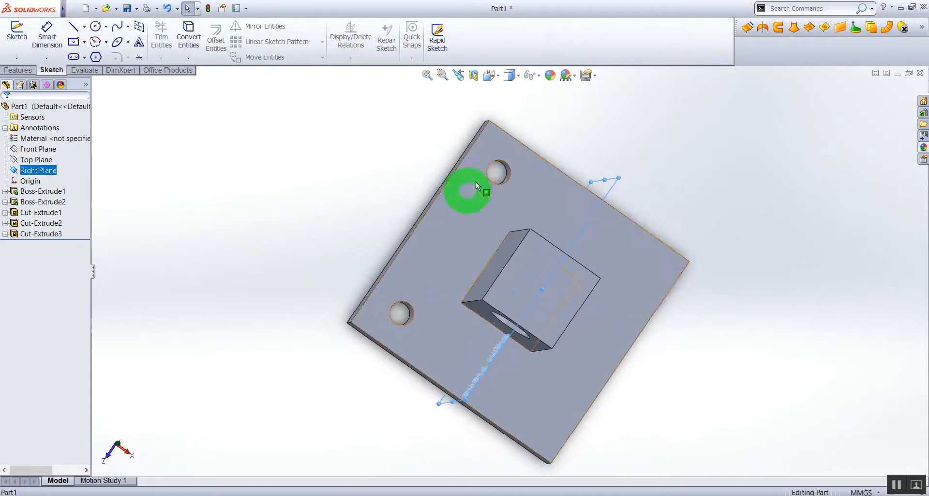
pyautogui.moveTo(689, 295)
pyautogui.mouseDown(button='middle')
pyautogui.moveTo(683, 268)
pyautogui.moveTo(635, 284)
pyautogui.moveTo(630, 315)
pyautogui.moveTo(593, 323)
pyautogui.mouseUp(button='middle')
pyautogui.click(8, 51)
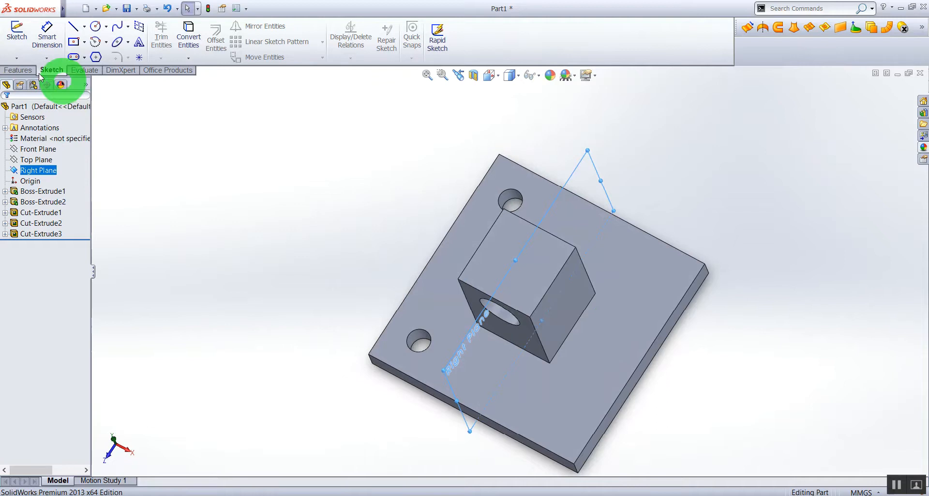
pyautogui.click(8, 70)
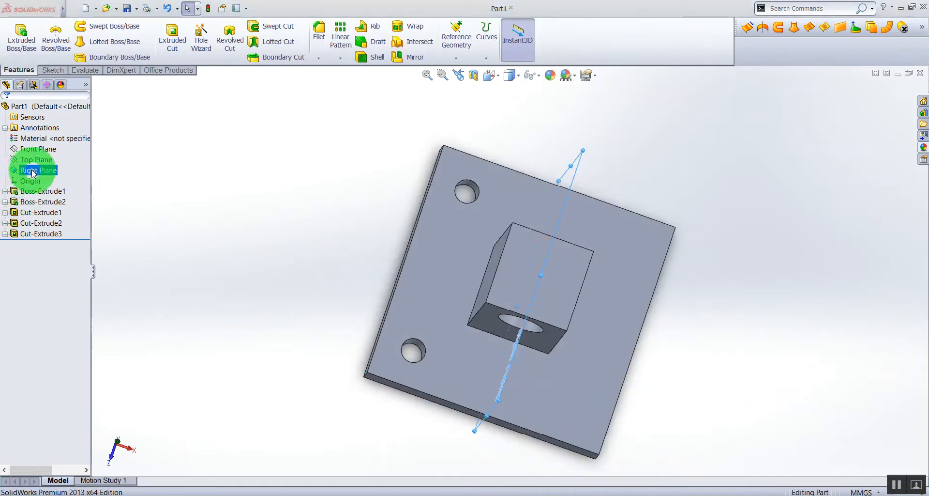
pyautogui.click(33, 173)
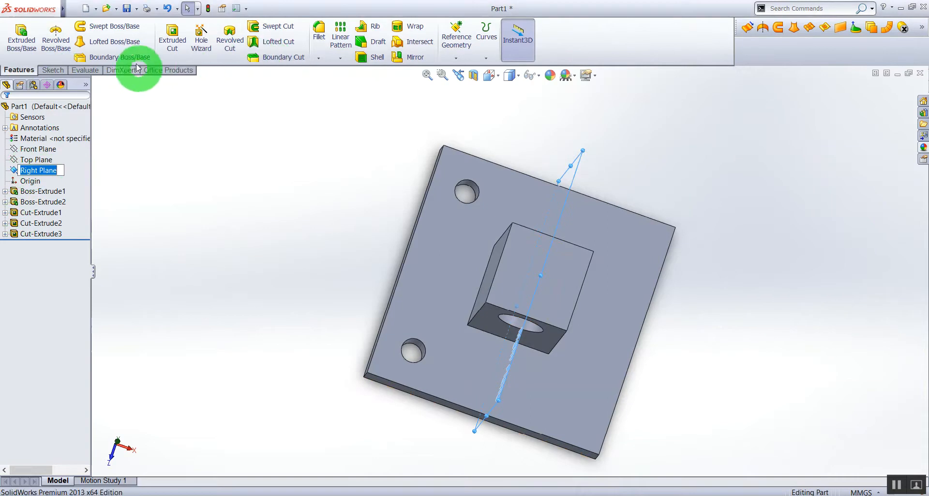
pyautogui.click(54, 70)
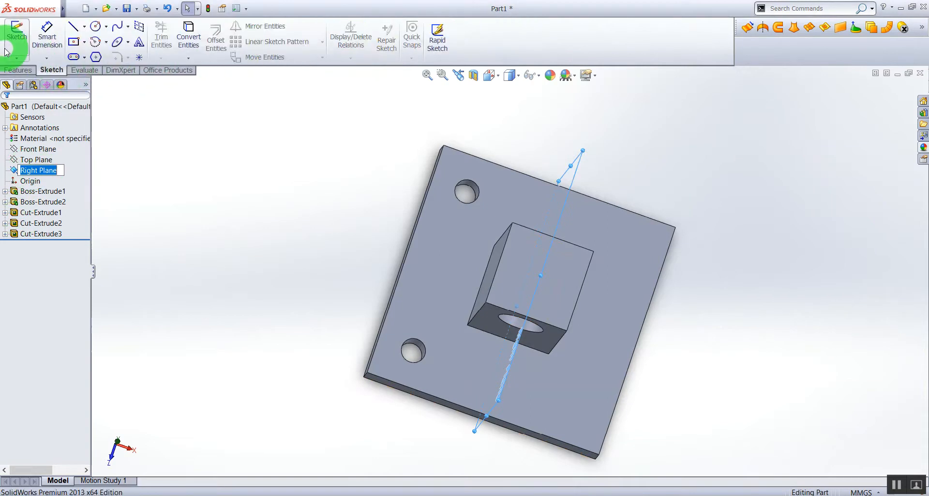
# - Mirror the two 10 mm corner holes about the Right Plane to the opposite side of the base plate
pyautogui.click(19, 70)
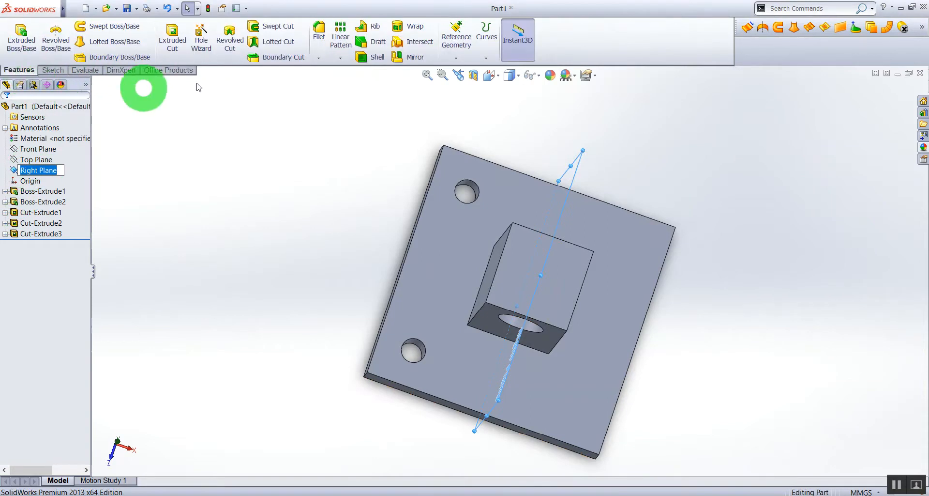
pyautogui.click(406, 57)
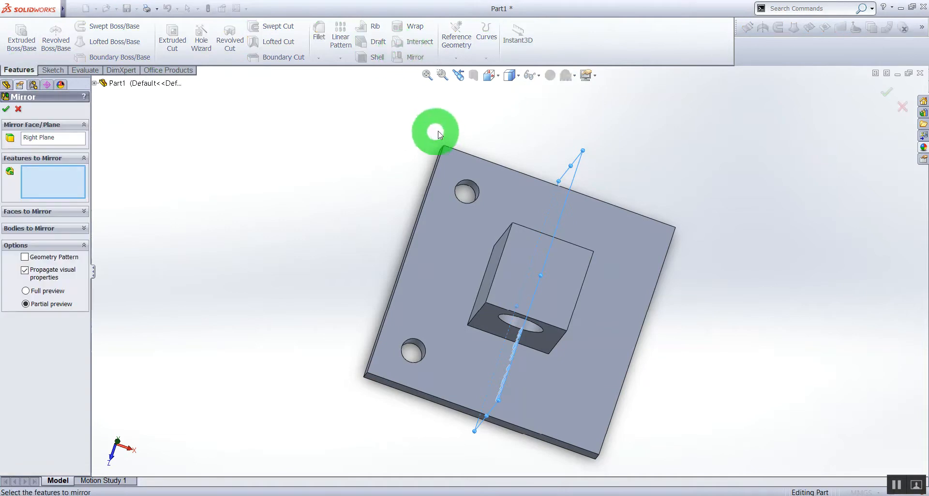
pyautogui.click(63, 141)
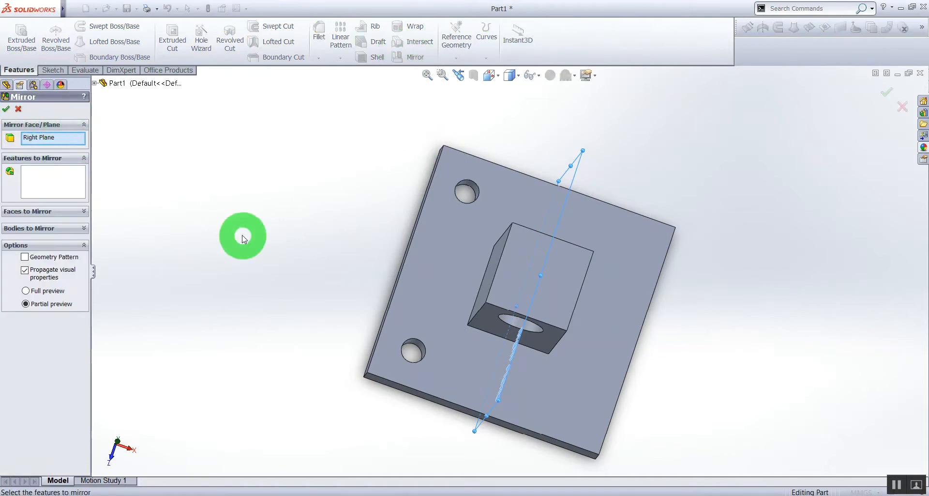
pyautogui.click(95, 84)
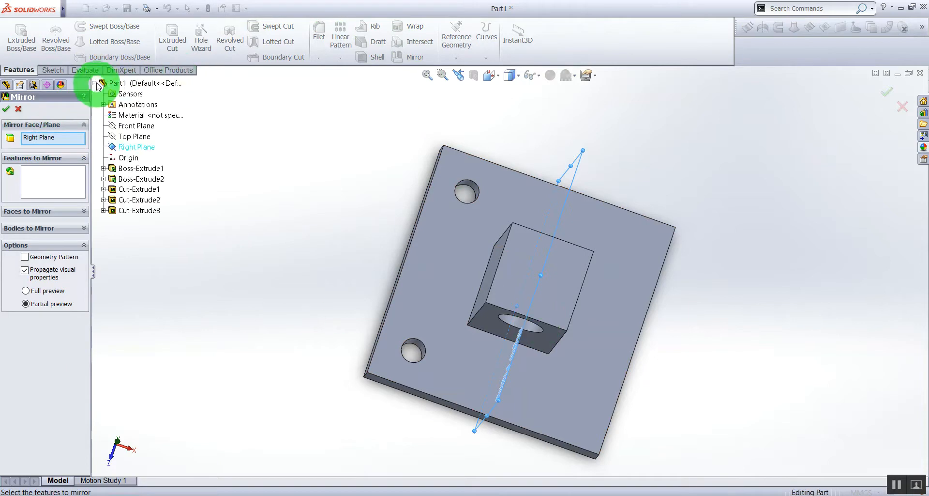
pyautogui.click(135, 148)
pyautogui.moveTo(676, 266); pyautogui.dragTo(684, 244, button='middle')
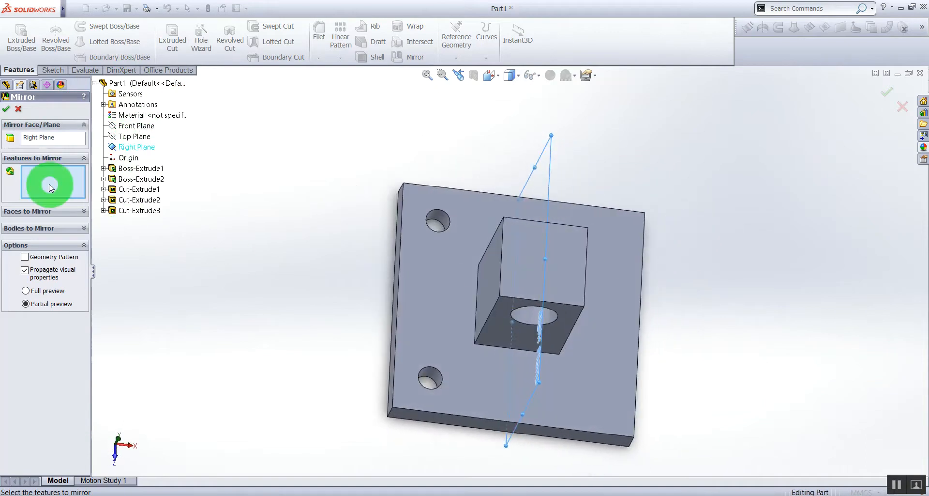
pyautogui.click(444, 221)
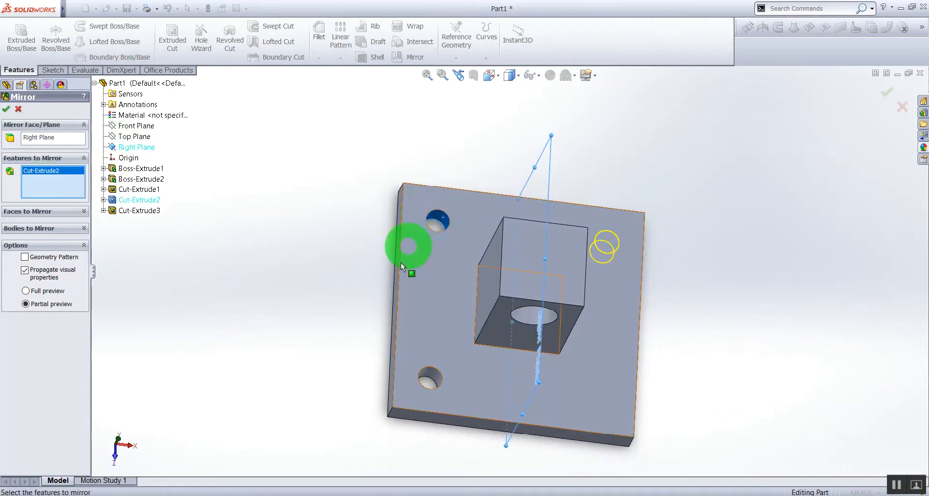
pyautogui.click(433, 378)
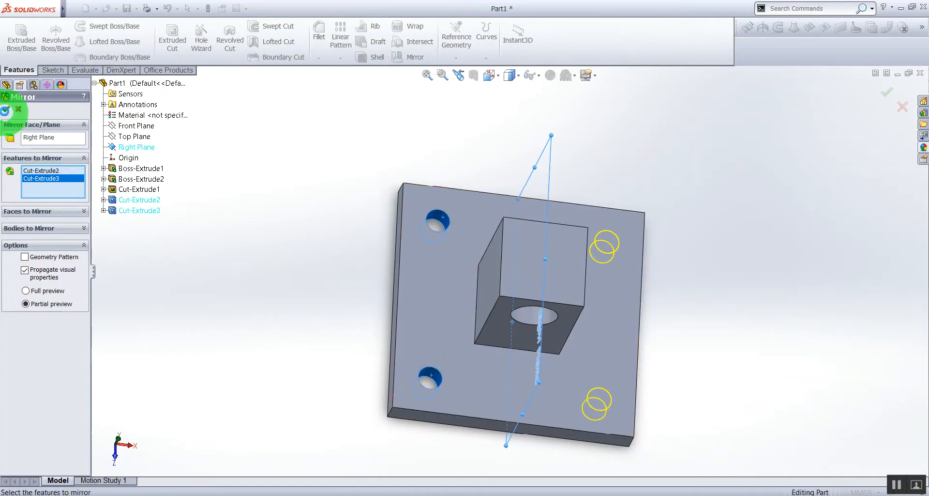
pyautogui.click(6, 110)
pyautogui.moveTo(736, 332); pyautogui.dragTo(699, 253, button='middle')
# - Compare the base plate's drawing in Acrobat Reader with the model and return to the SolidWorks part
pyautogui.click(557, 491)
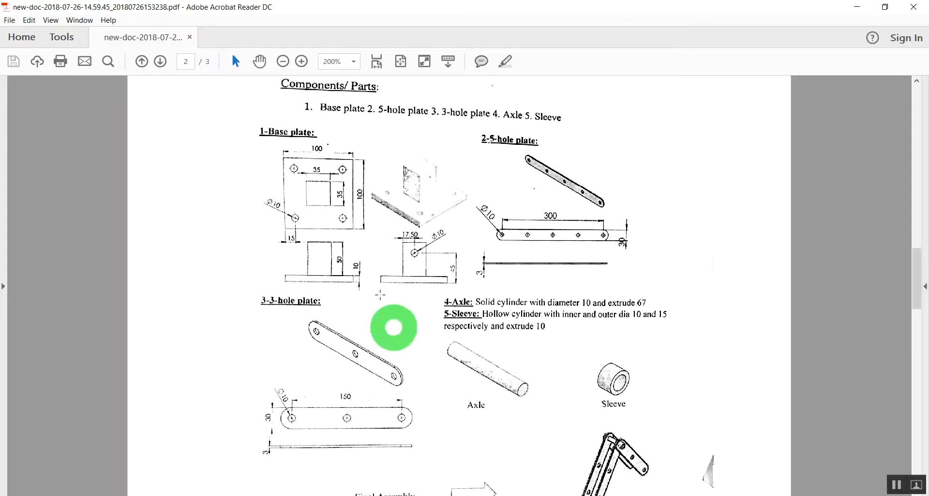
pyautogui.scroll(3, 458, 224)
pyautogui.scroll(-5, 452, 237)
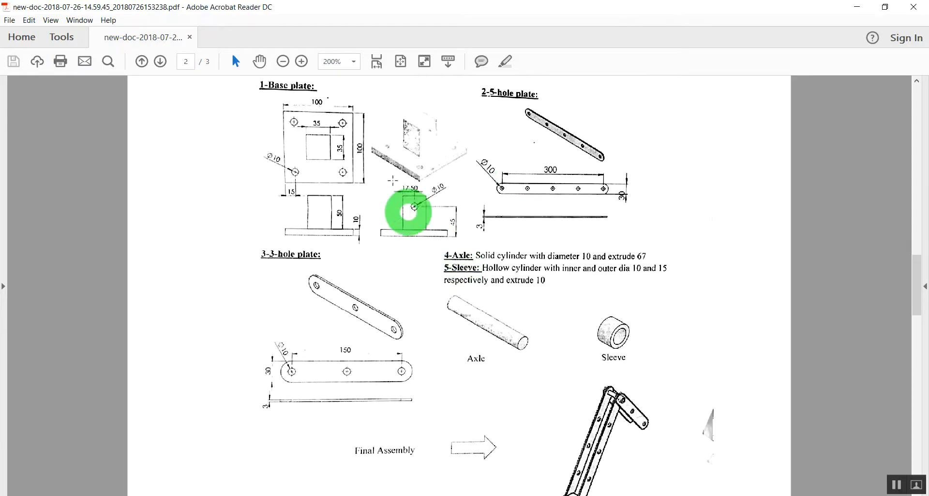
pyautogui.scroll(2, 435, 203)
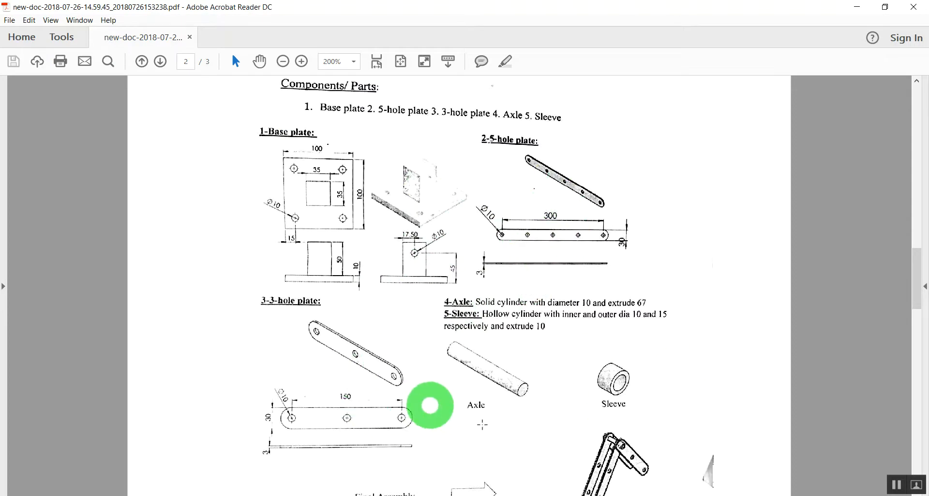
pyautogui.click(545, 495)
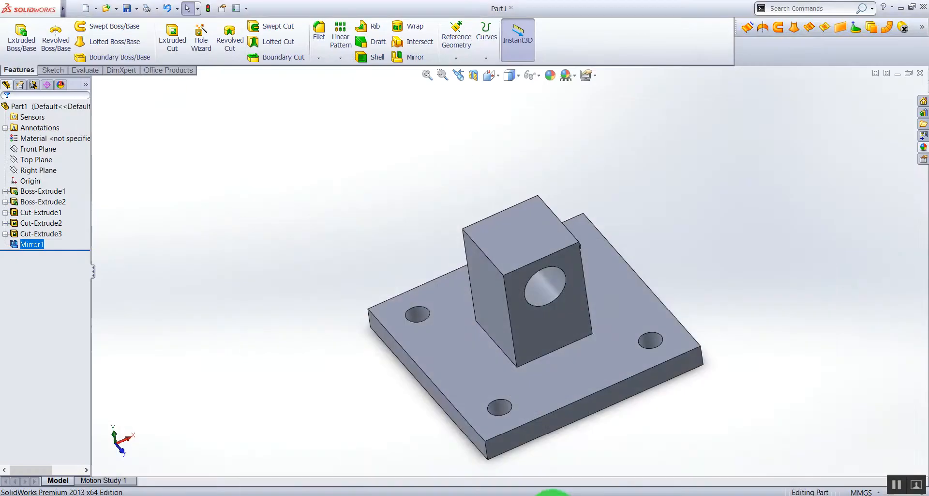
pyautogui.scroll(4, 587, 332)
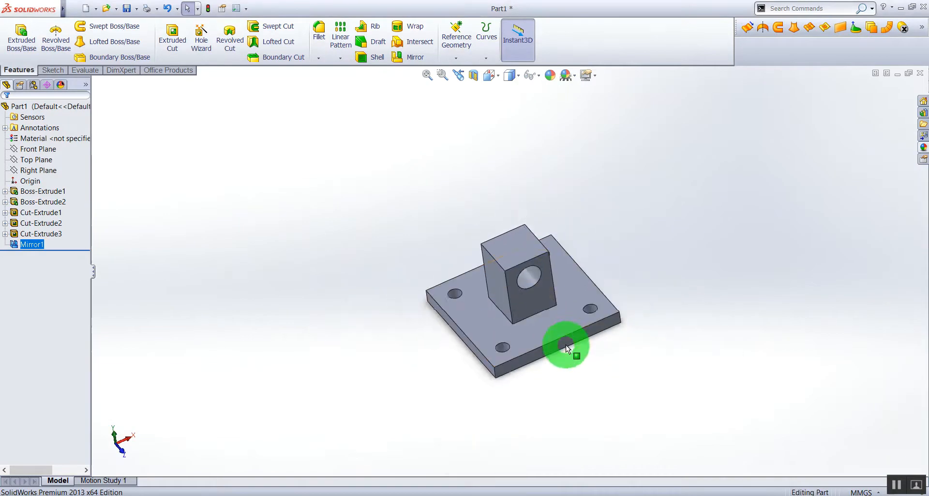
pyautogui.scroll(-2, 573, 349)
# - Save the part under the file name "a" in a new folder inside ASSIGNMENT ME
pyautogui.click(72, 8)
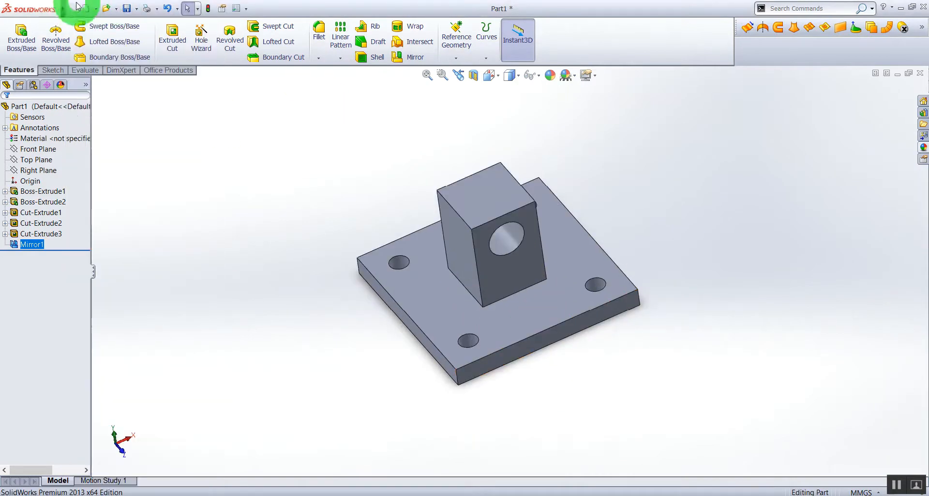
pyautogui.click(71, 8)
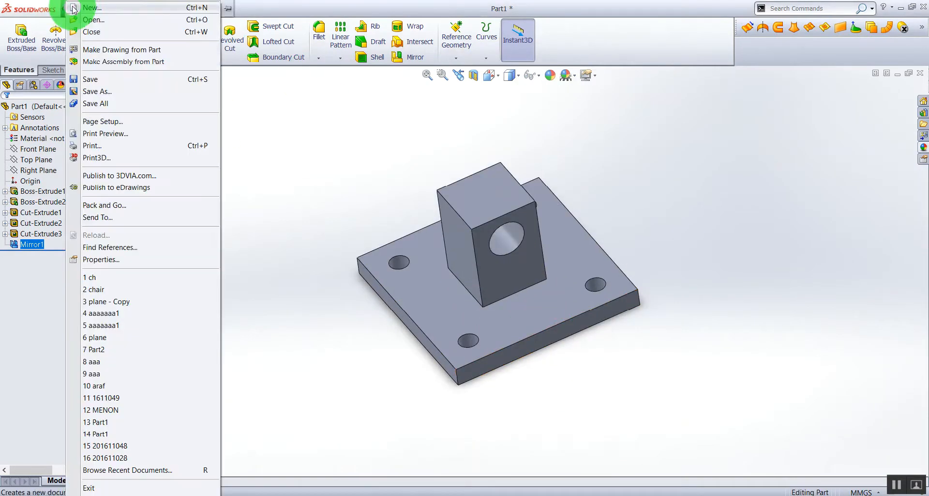
pyautogui.click(107, 92)
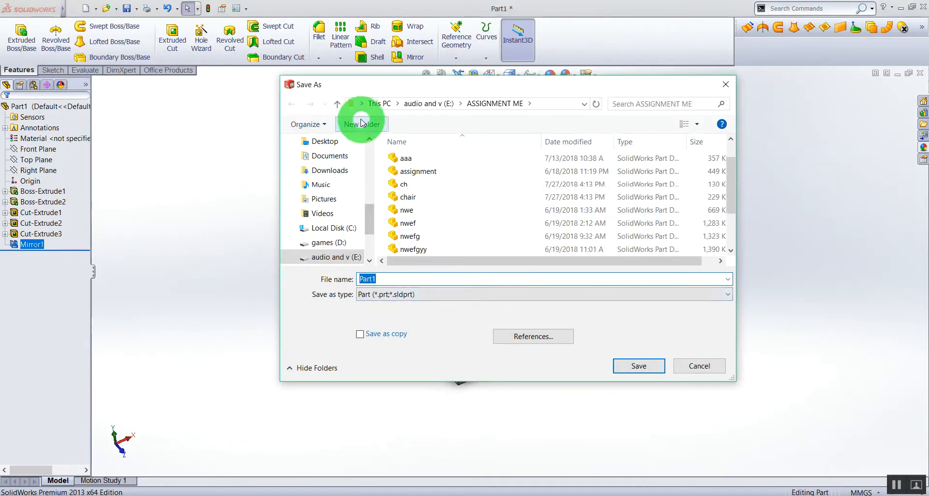
pyautogui.click(362, 124)
pyautogui.click(434, 197)
pyautogui.doubleClick(425, 158)
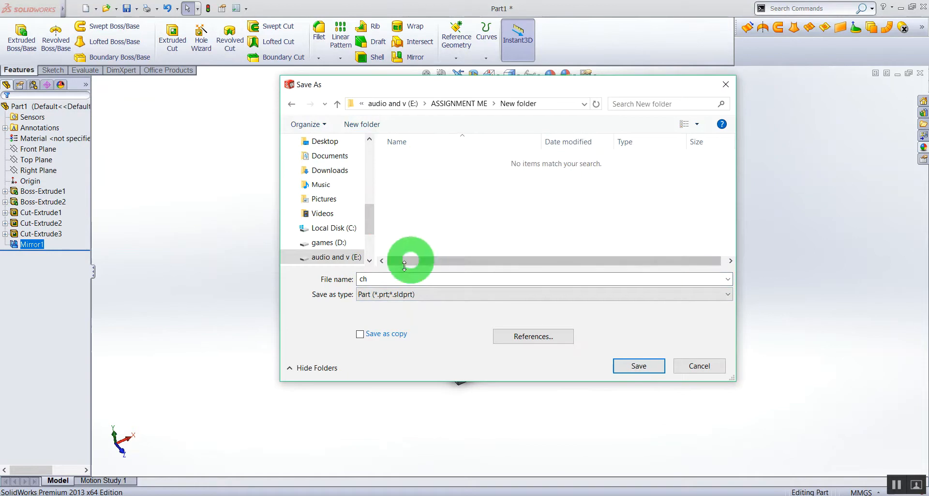
pyautogui.click(383, 278)
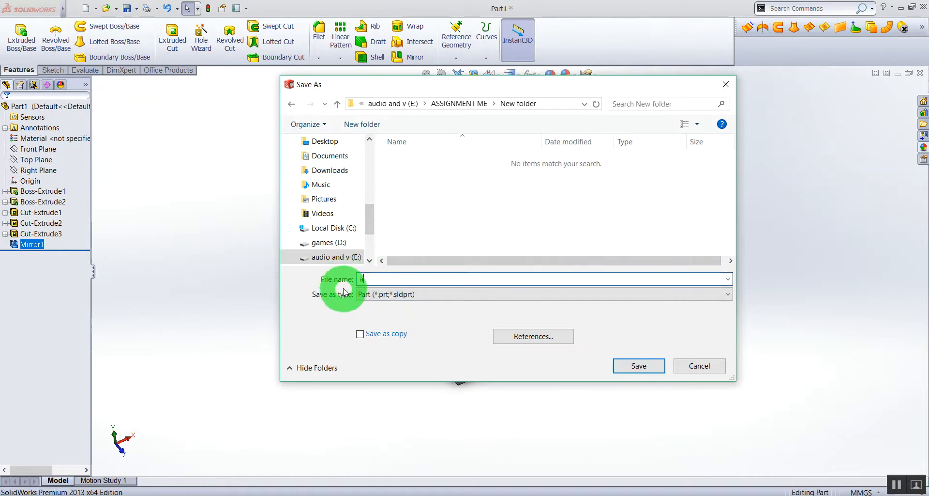
pyautogui.click(646, 368)
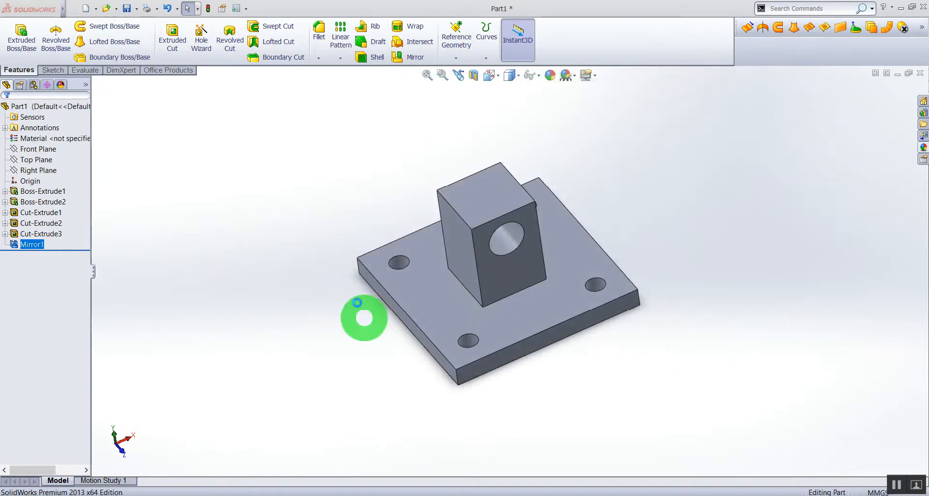
# - Create a new part document for the next component
pyautogui.click(74, 9)
pyautogui.moveTo(84, 14)
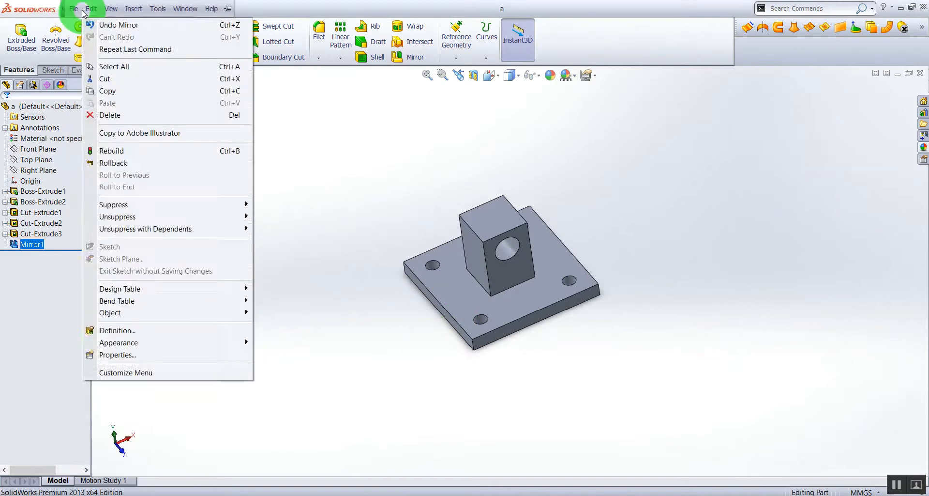
pyautogui.click(99, 24)
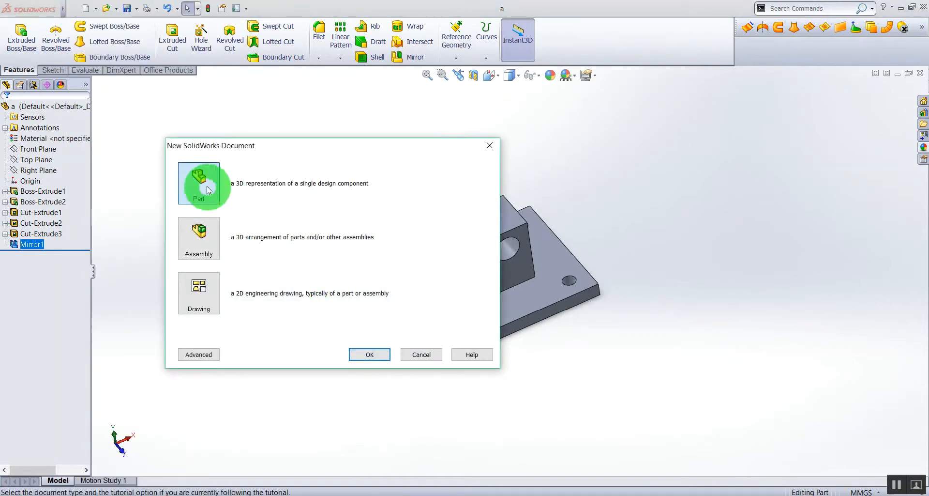
pyautogui.click(367, 354)
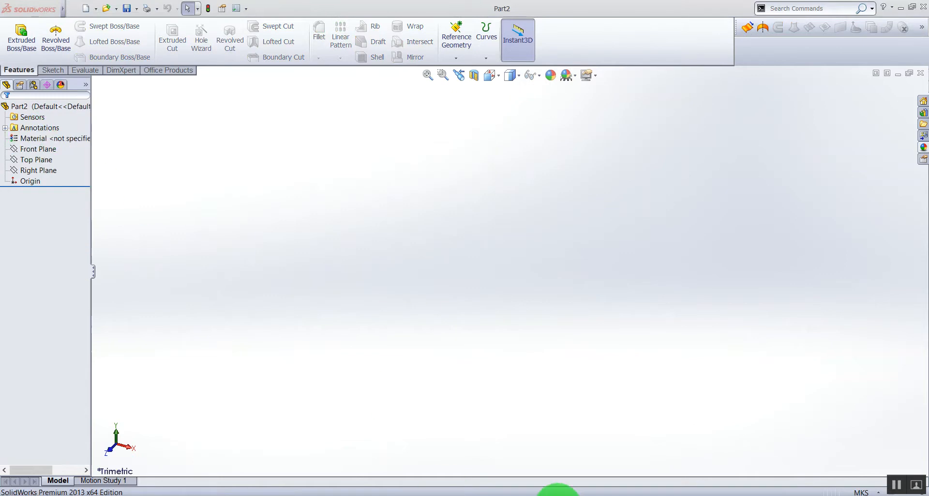
# - Check the 5-hole plate's dimensions in the Acrobat Reader drawing and return to the new SolidWorks part
pyautogui.click(559, 495)
pyautogui.scroll(-1, 576, 207)
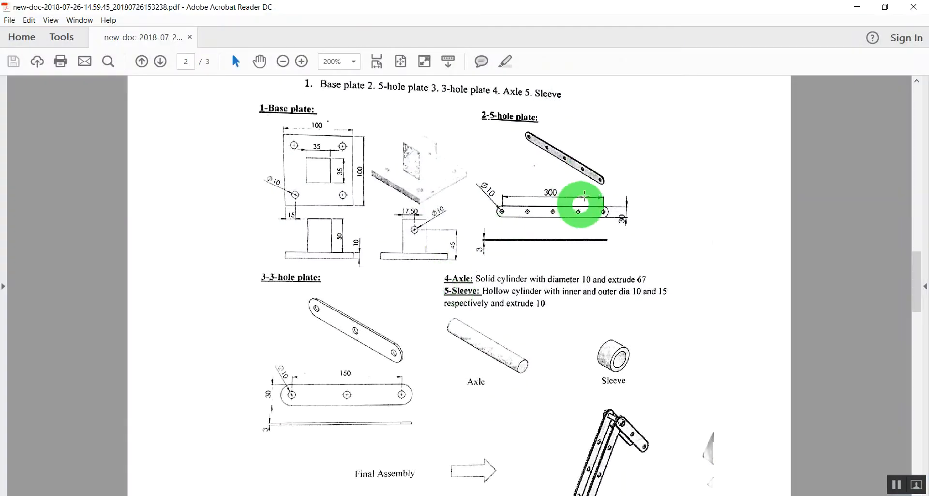
pyautogui.scroll(-2, 586, 145)
pyautogui.scroll(2, 576, 160)
pyautogui.scroll(1, 556, 209)
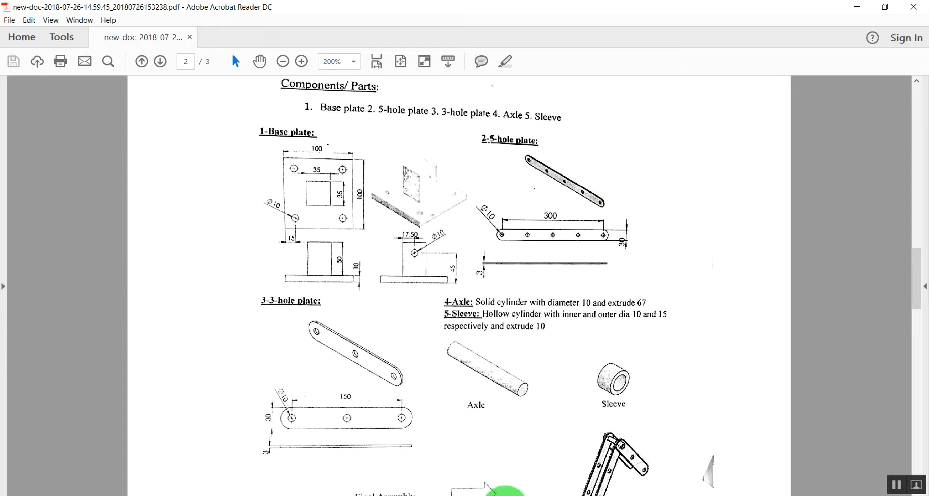
pyautogui.click(545, 451)
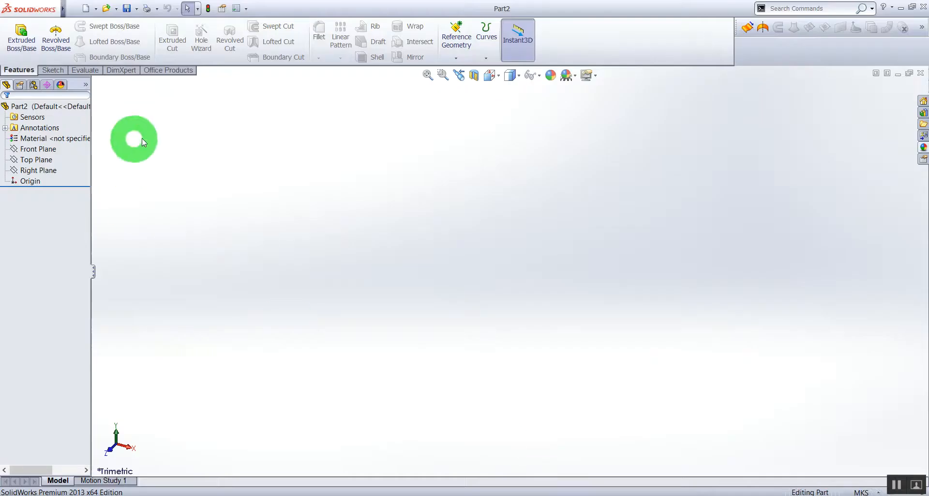
# - Sketch a long center rectangle about 230 mm by 25 mm on the Top Plane, centred on the origin
pyautogui.click(53, 70)
pyautogui.rightClick(30, 159)
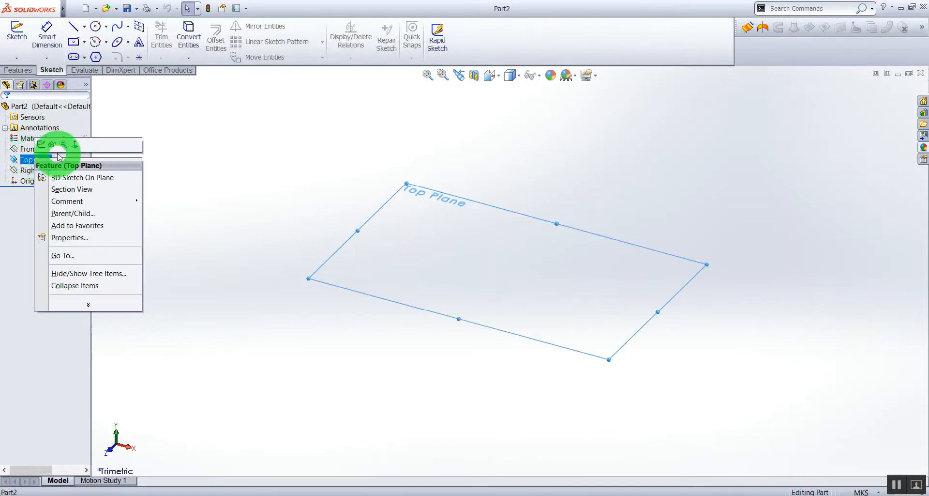
pyautogui.click(44, 147)
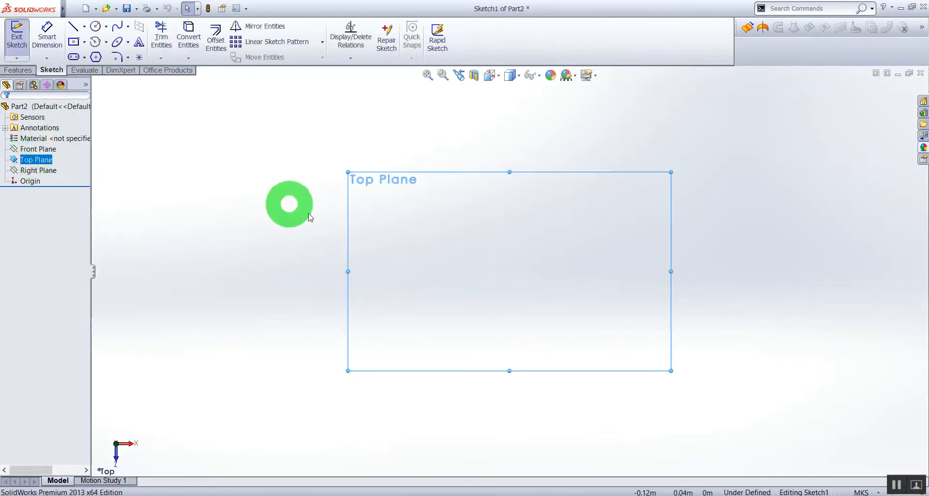
pyautogui.click(83, 42)
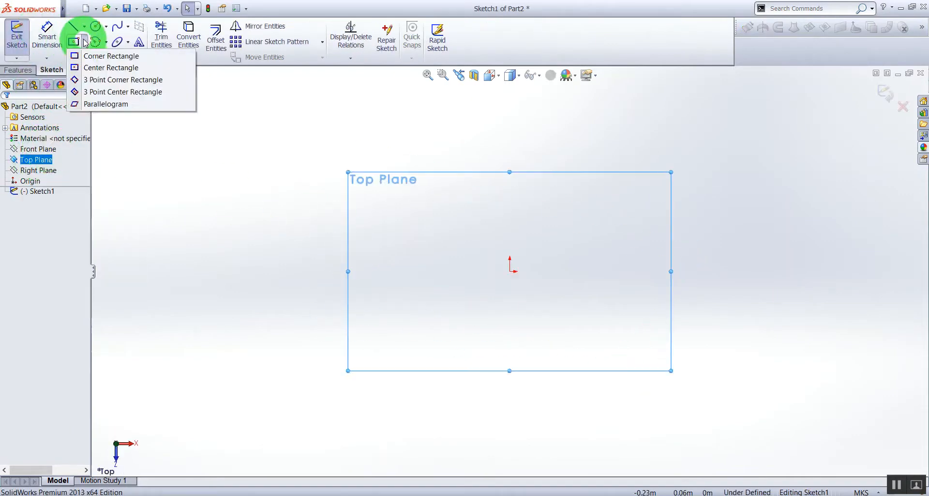
pyautogui.click(85, 68)
pyautogui.moveTo(510, 272); pyautogui.dragTo(718, 294)
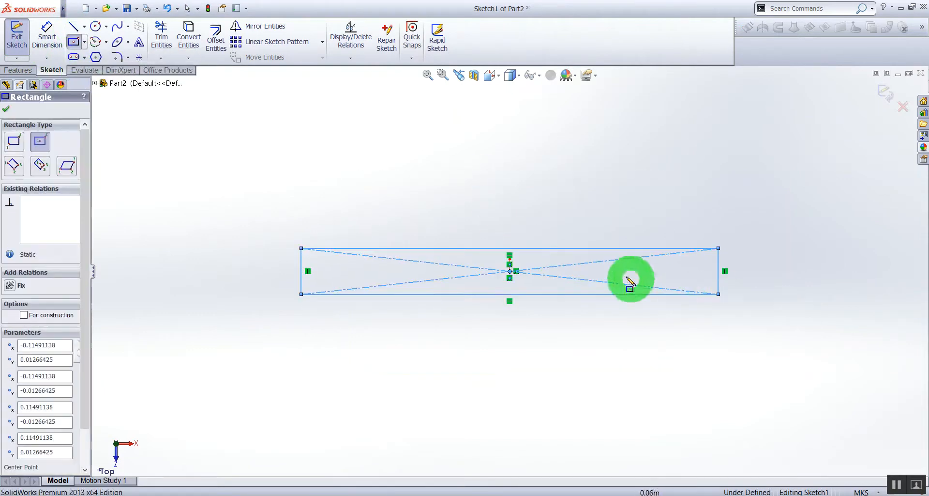
# - Set the document's unit system to MMGS and reopen the rectangle's sketch for editing
pyautogui.click(875, 491)
pyautogui.click(844, 452)
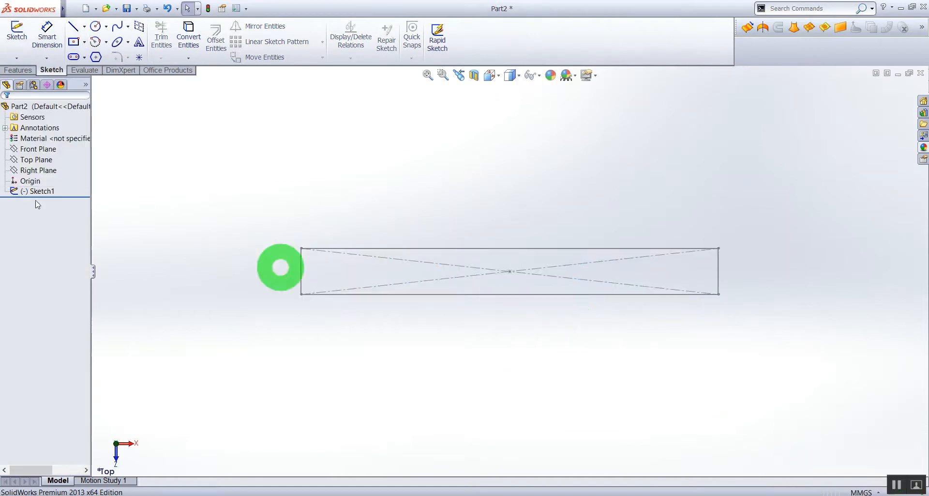
pyautogui.click(17, 162)
pyautogui.rightClick(28, 162)
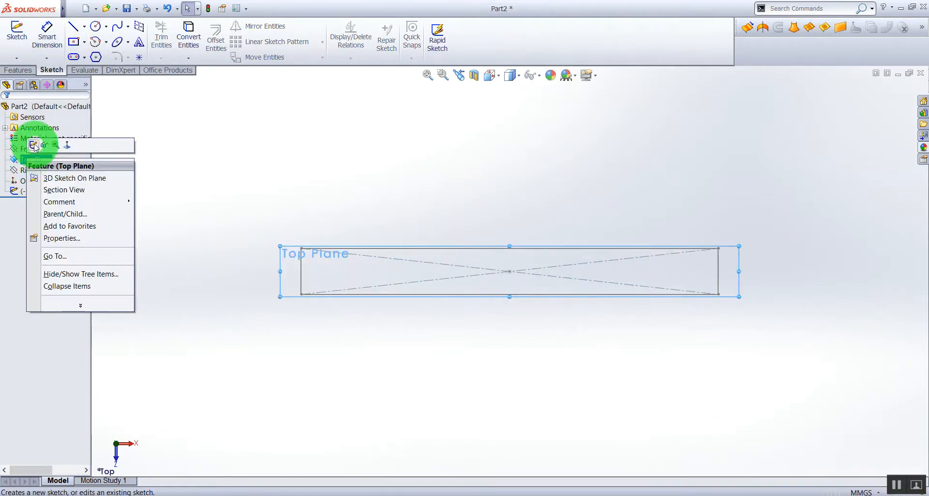
pyautogui.click(34, 145)
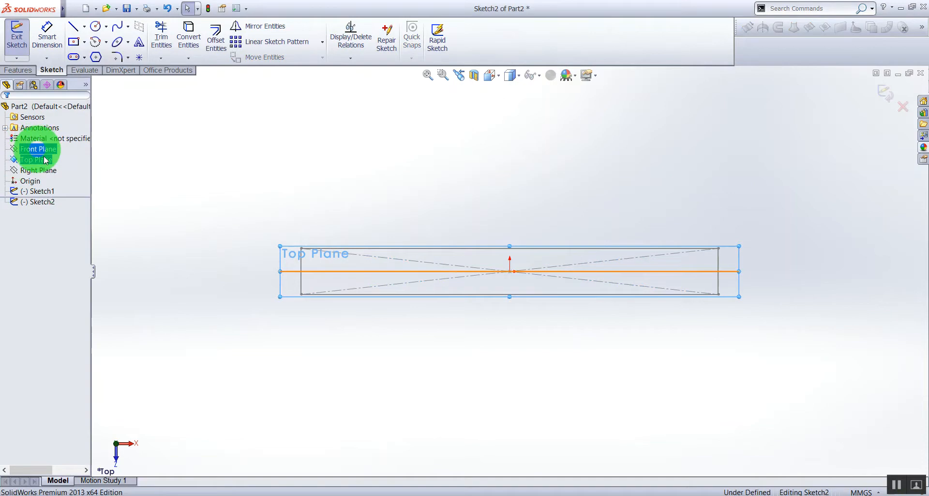
pyautogui.rightClick(351, 250)
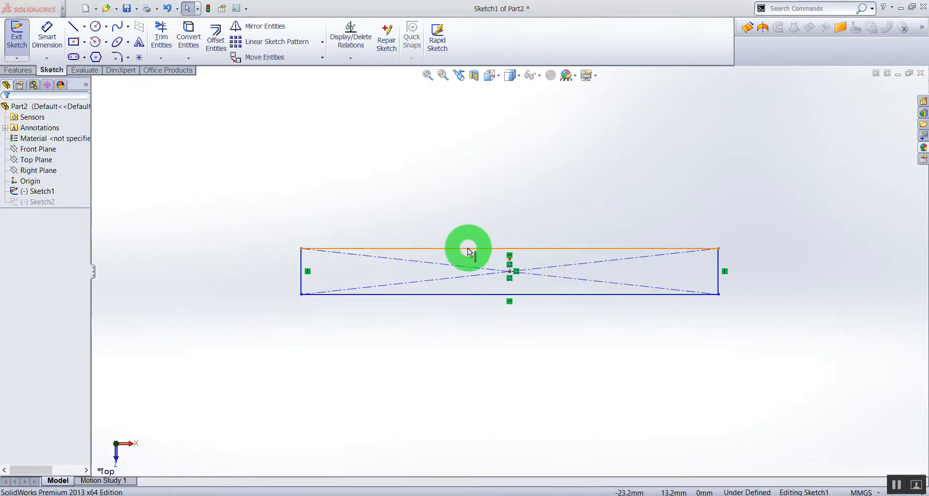
# - Dimension the rectangle's long horizontal side and set its length to 300 mm
pyautogui.click(468, 248)
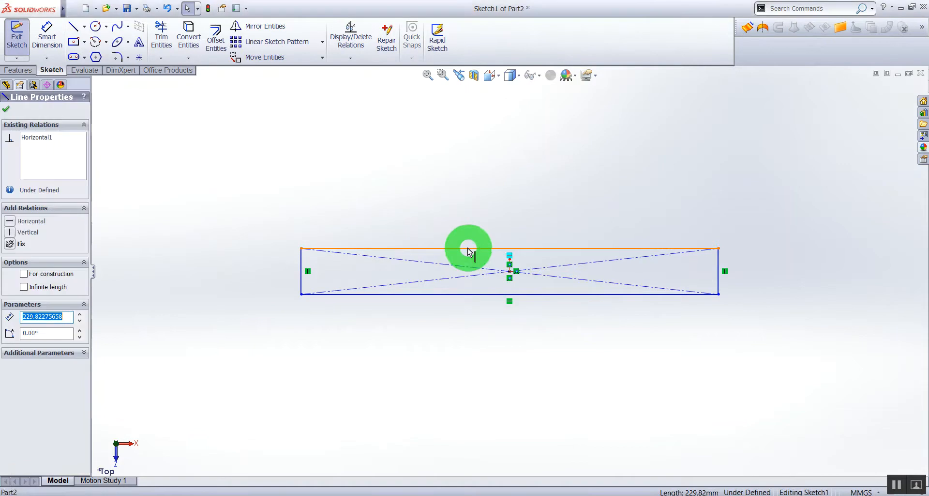
pyautogui.click(6, 110)
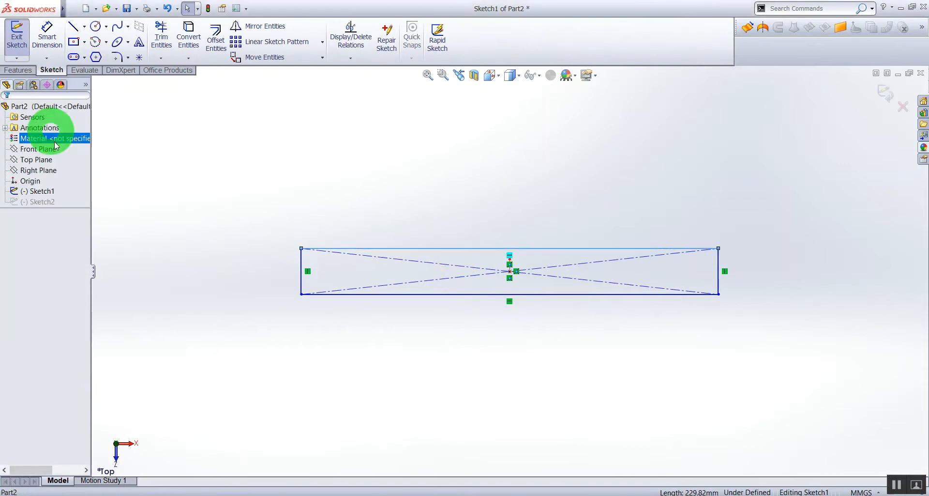
pyautogui.click(48, 51)
pyautogui.click(361, 249)
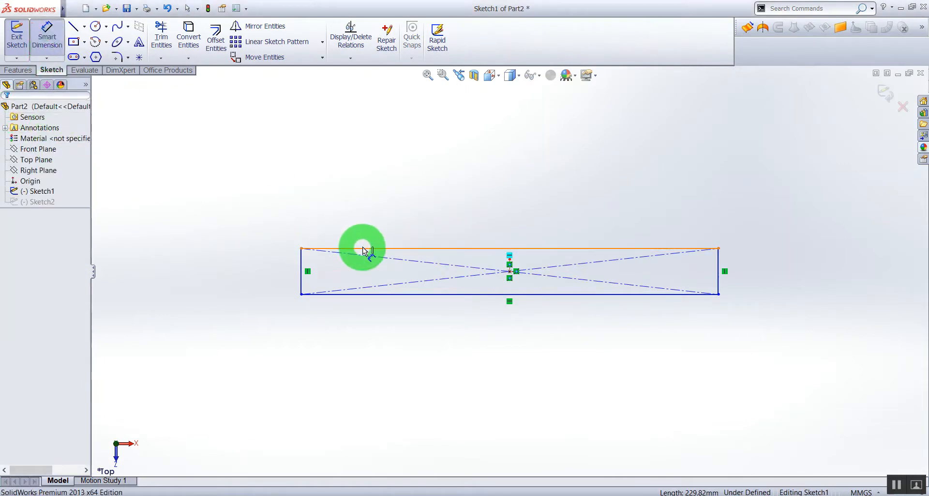
pyautogui.click(362, 195)
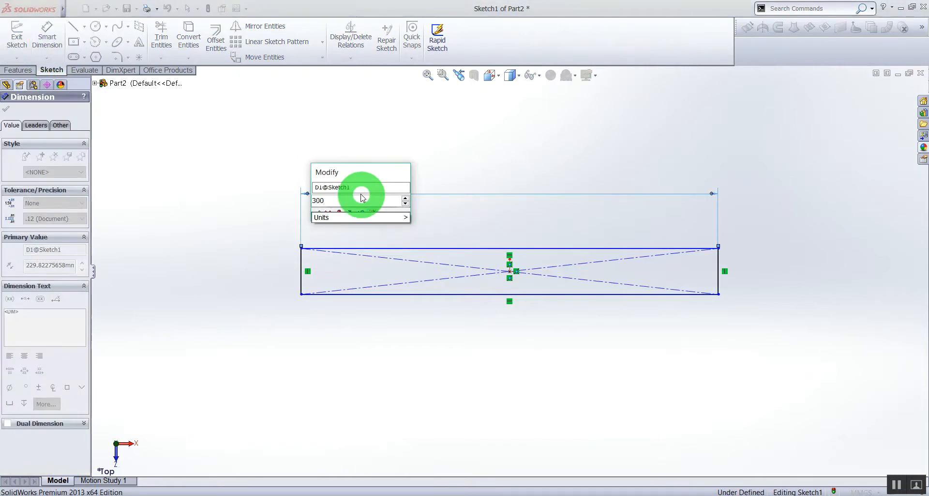
pyautogui.write('300')
pyautogui.press('Return')
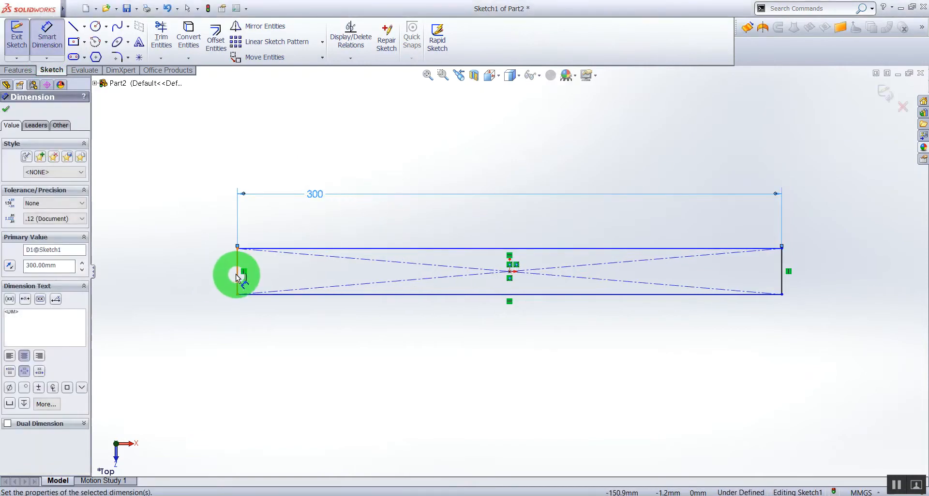
# - Dimension the rectangle's short vertical side and set its height to 30 mm
pyautogui.click(237, 276)
pyautogui.click(208, 272)
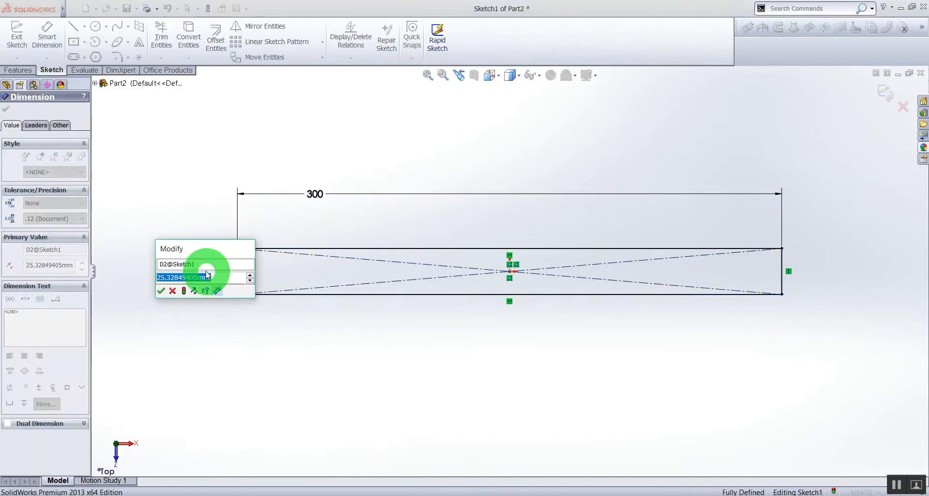
pyautogui.write('30')
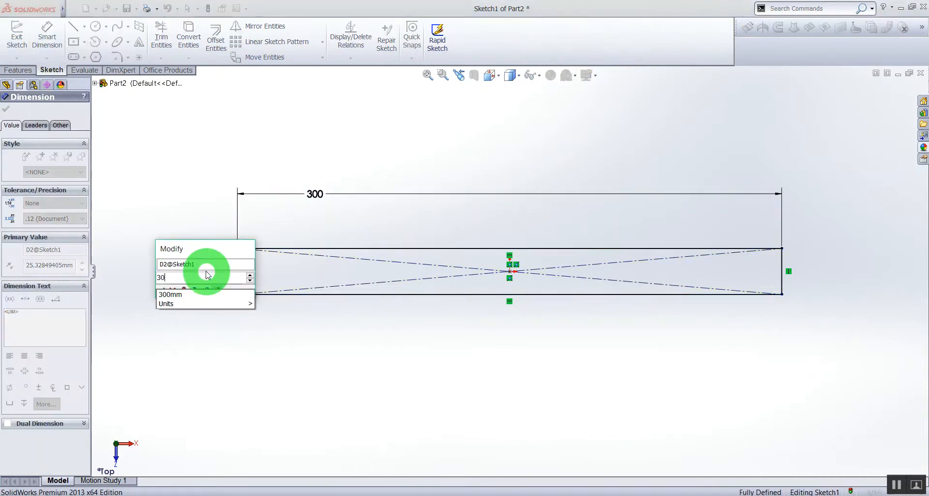
pyautogui.press('Return')
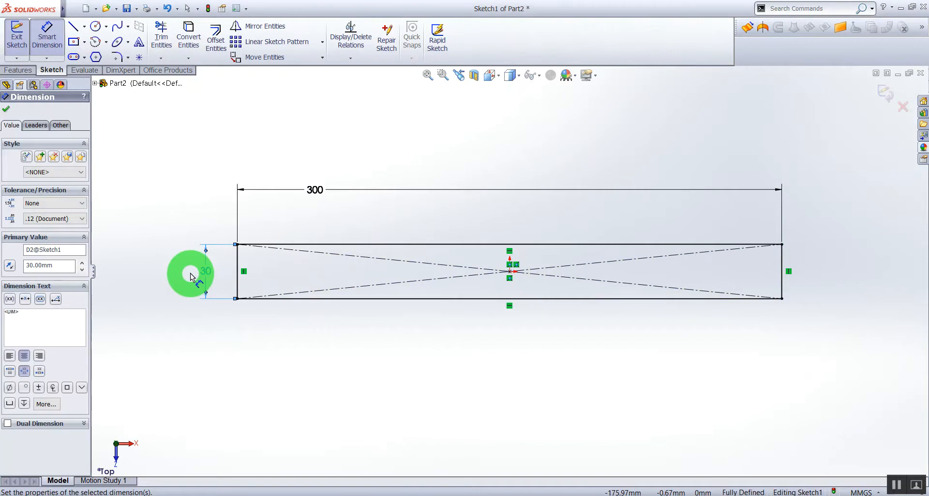
pyautogui.scroll(1, 462, 343)
pyautogui.scroll(-1, 563, 300)
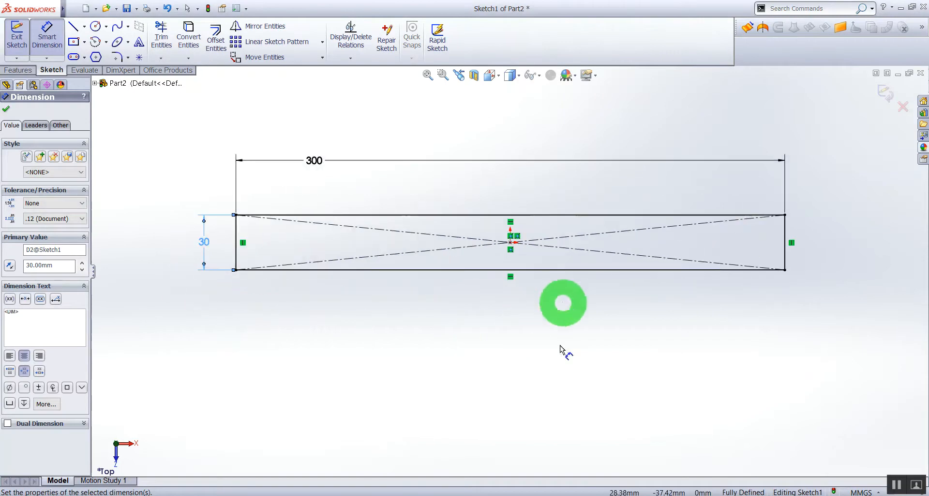
# - Switch to Acrobat Reader to check the 5-hole plate's rounded ends and dimensions, and return to the SolidWorks sketch
pyautogui.click(542, 495)
pyautogui.scroll(1, 584, 237)
pyautogui.scroll(-1, 579, 251)
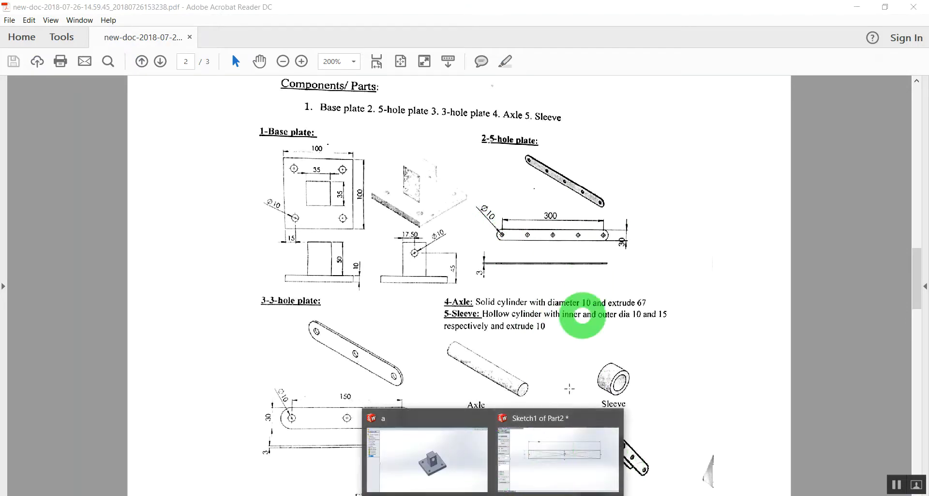
pyautogui.click(560, 452)
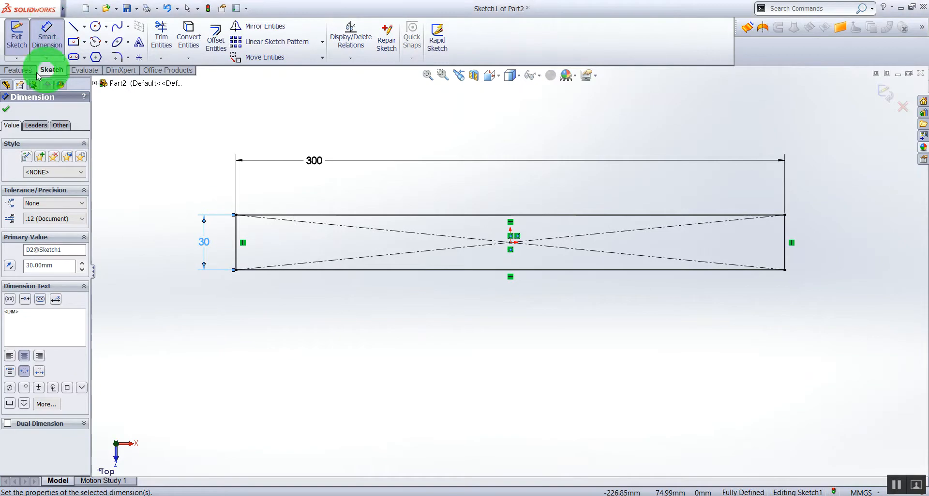
# - Draw a circle of 15 mm radius centred on the midpoint of the rectangle's left short side, reaching its corner
pyautogui.click(5, 109)
pyautogui.click(90, 9)
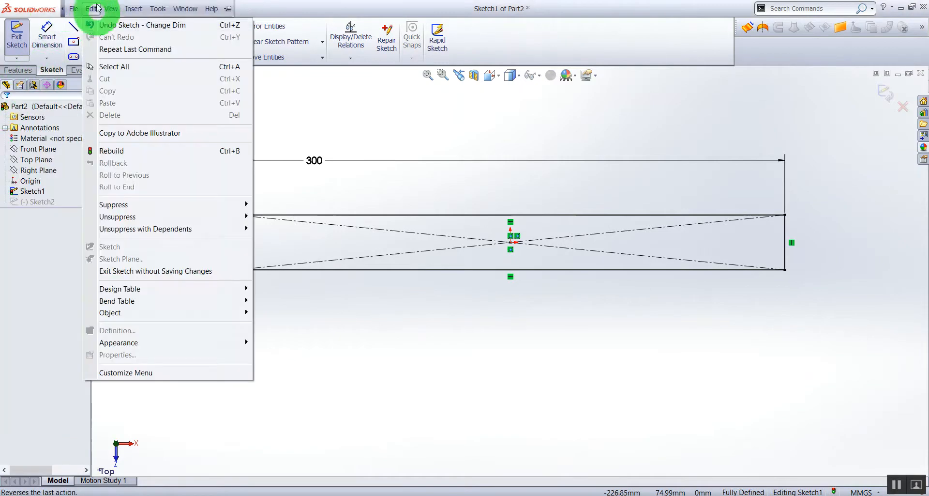
pyautogui.click(257, 8)
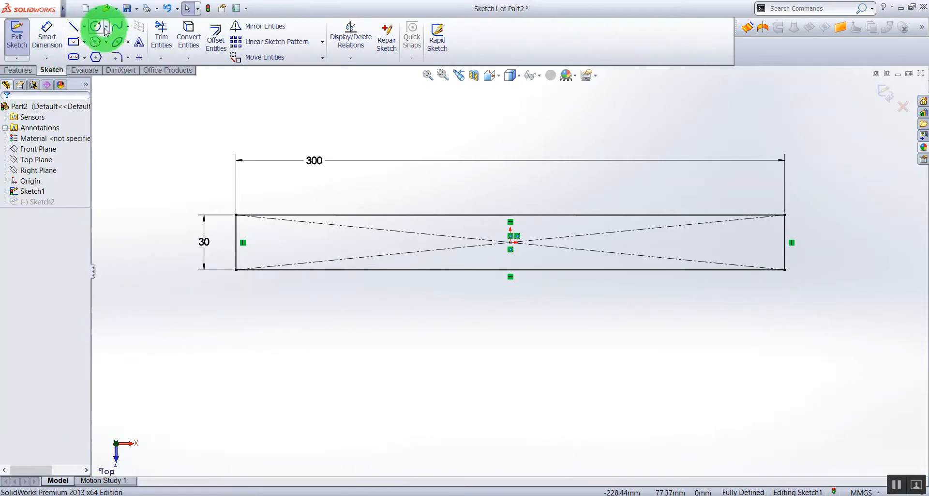
pyautogui.click(112, 40)
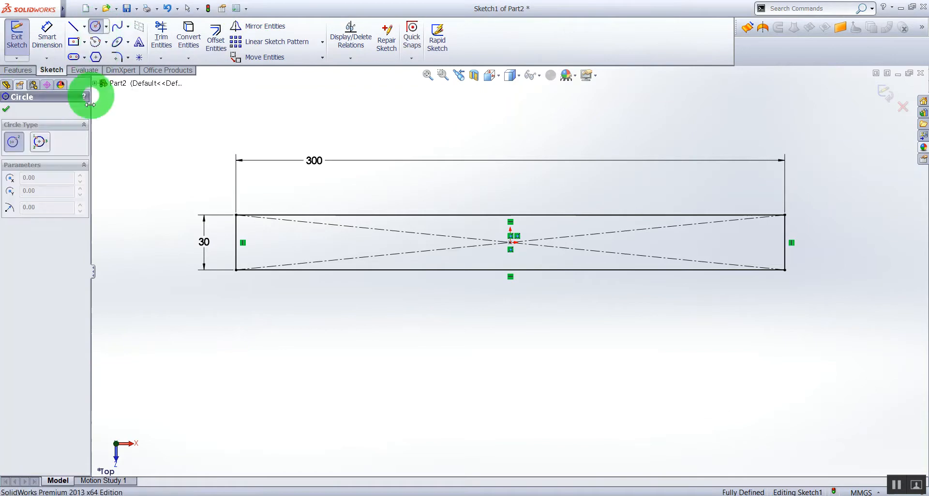
pyautogui.scroll(2, 254, 254)
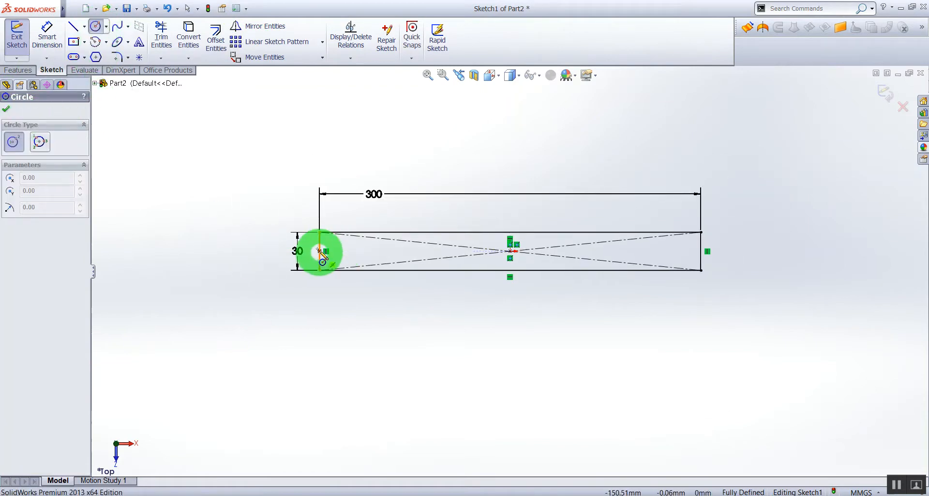
pyautogui.moveTo(319, 251); pyautogui.dragTo(323, 236)
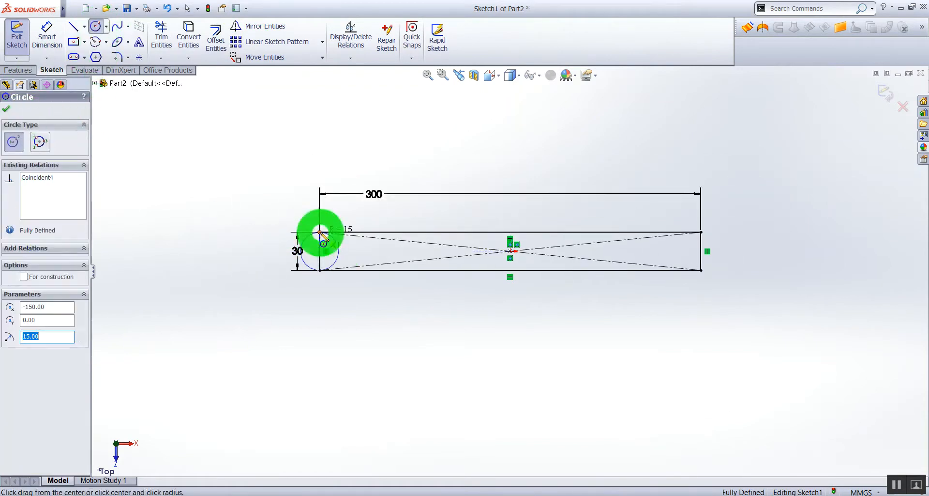
pyautogui.click(6, 109)
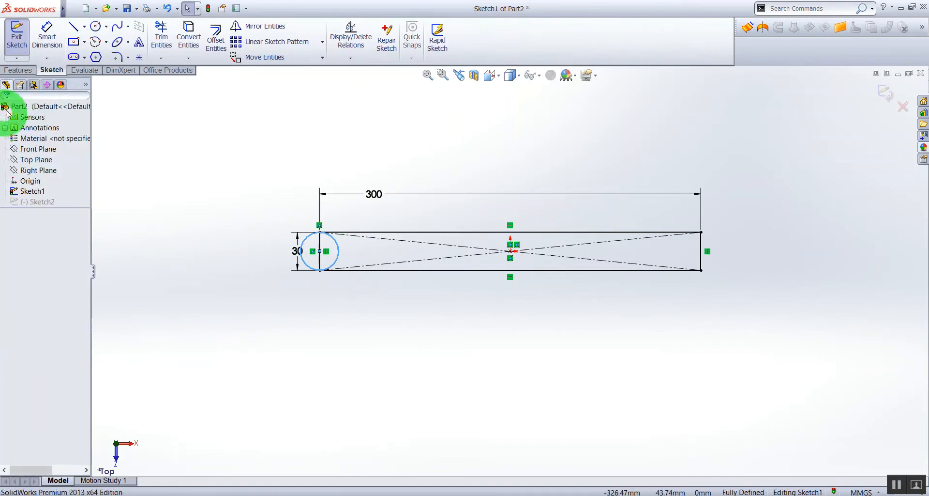
# - Draw a matching circle of 15 mm radius centred on the midpoint of the rectangle's right short side
pyautogui.click(97, 27)
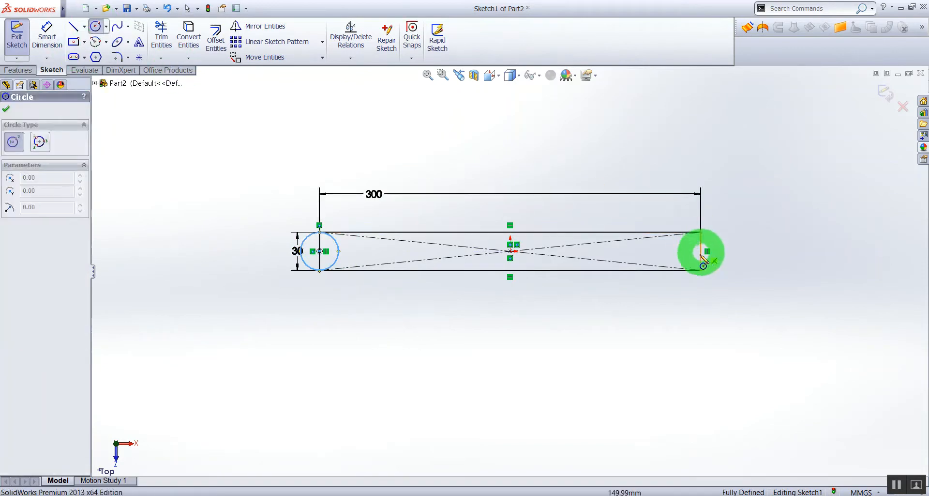
pyautogui.moveTo(701, 251); pyautogui.dragTo(705, 241)
pyautogui.click(702, 232)
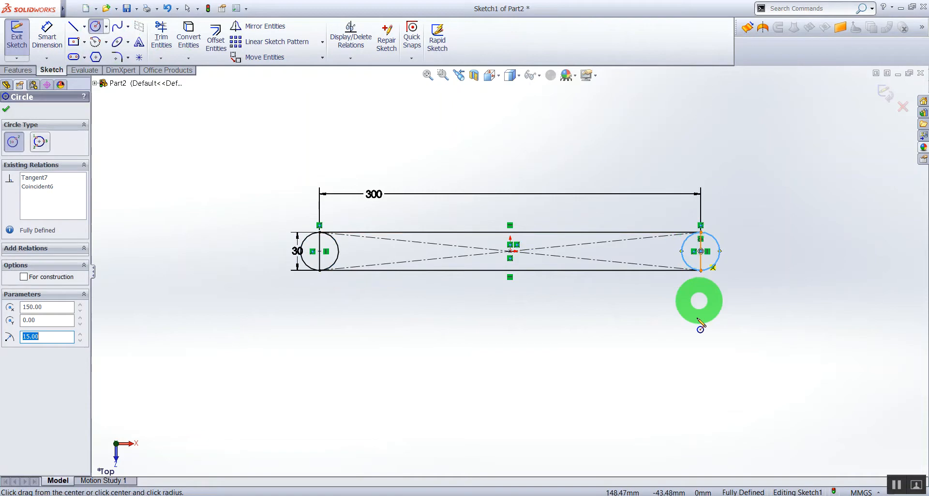
pyautogui.scroll(2, 432, 301)
pyautogui.scroll(-2, 438, 299)
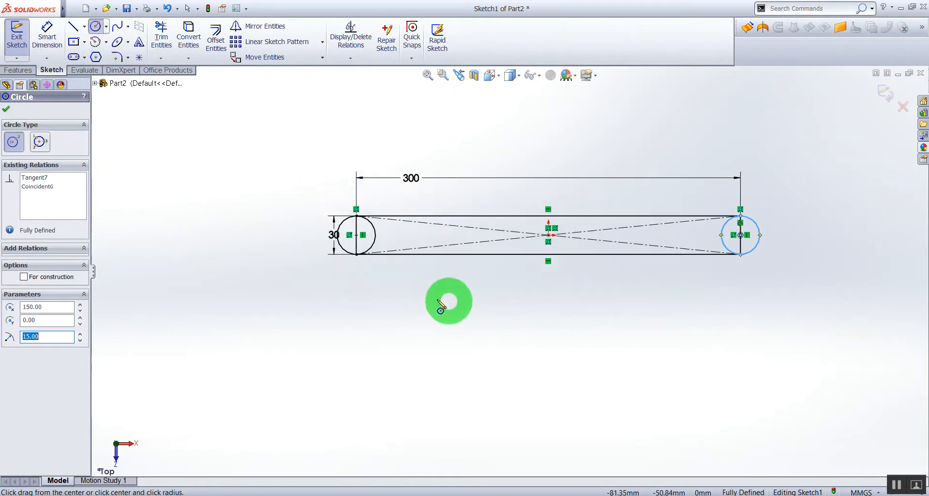
pyautogui.click(7, 111)
# - Power-trim the short sides and the inner halves of both end circles to leave a slot-shaped outline
pyautogui.click(163, 32)
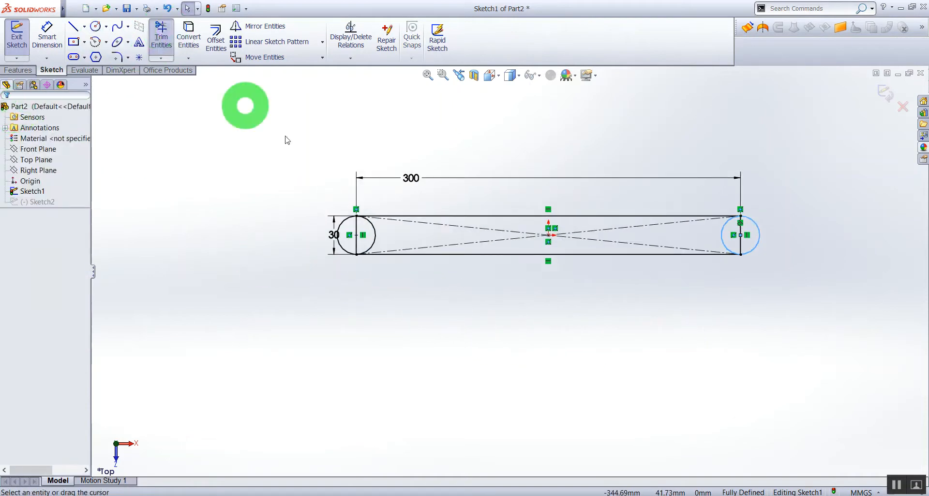
pyautogui.moveTo(353, 219)
pyautogui.mouseDown()
pyautogui.moveTo(394, 234)
pyautogui.moveTo(386, 237)
pyautogui.moveTo(725, 231)
pyautogui.mouseUp()
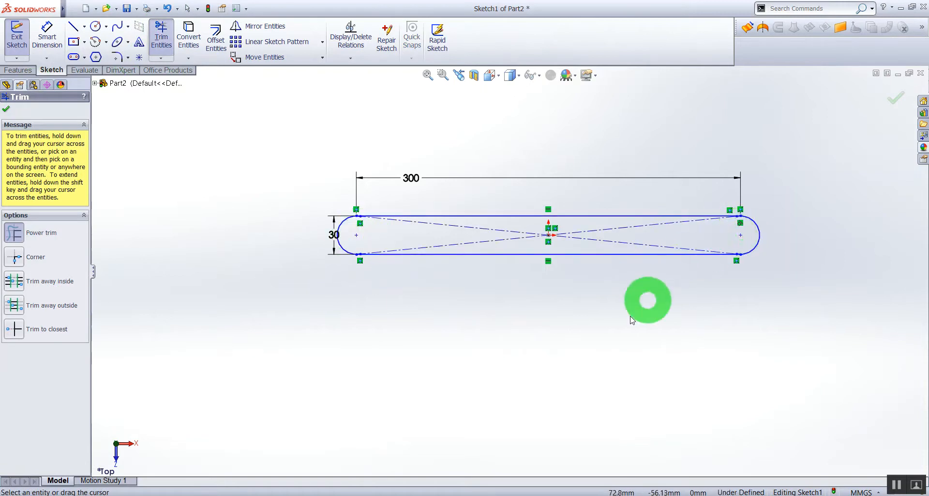
pyautogui.scroll(-2, 607, 296)
# - Add a 30 mm dimension between the outline's two long horizontal edges
pyautogui.click(32, 42)
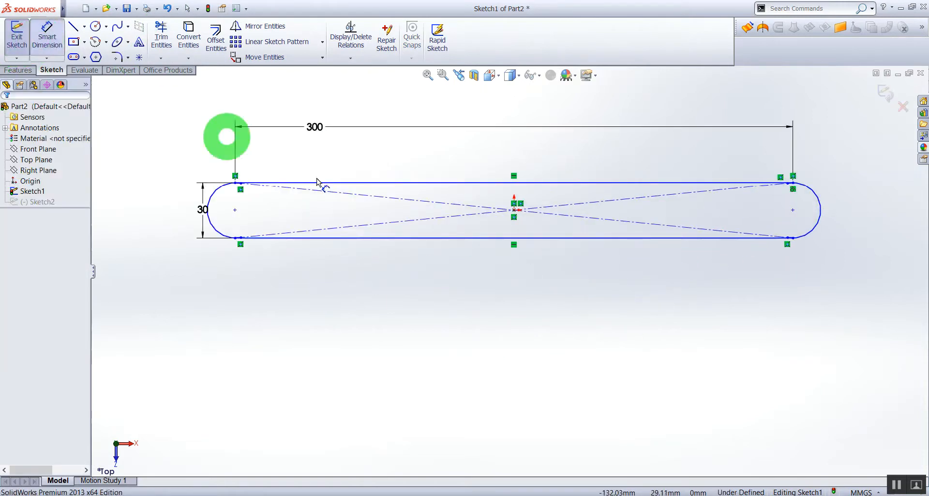
pyautogui.click(339, 183)
pyautogui.click(360, 240)
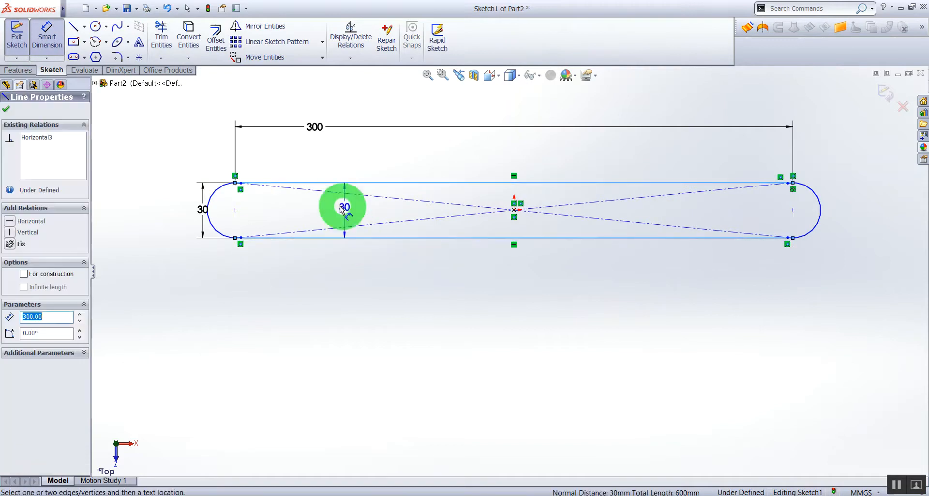
pyautogui.click(340, 204)
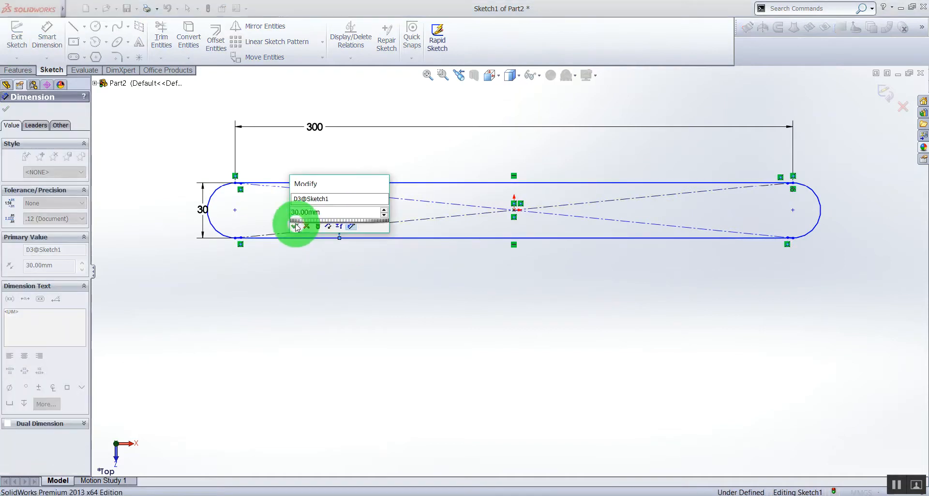
pyautogui.click(296, 225)
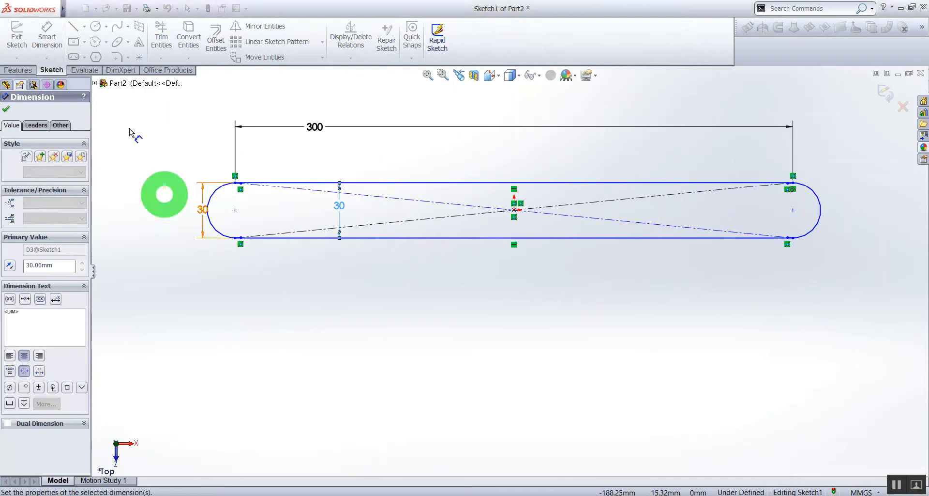
pyautogui.click(8, 110)
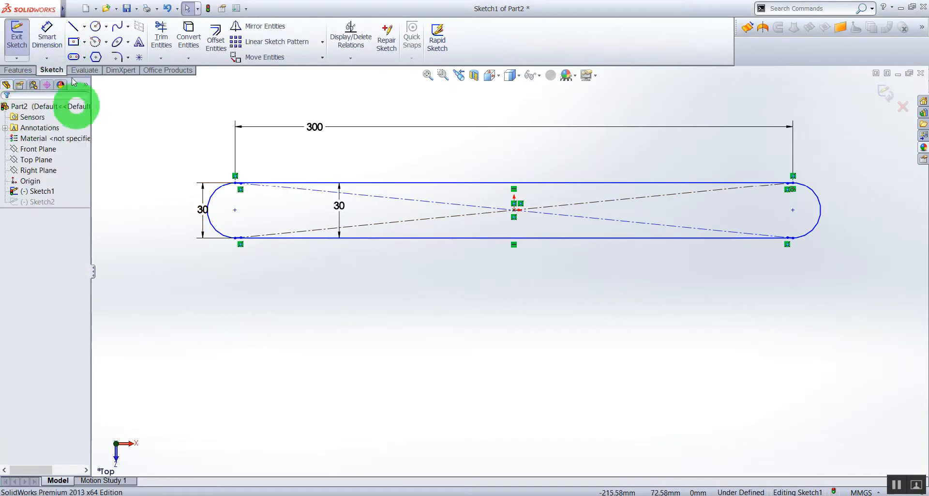
# - Sketch three hole circles with radii of about 6.6, 7.9 and 6.9 mm at the left arc centre, origin and right arc centre
pyautogui.click(97, 28)
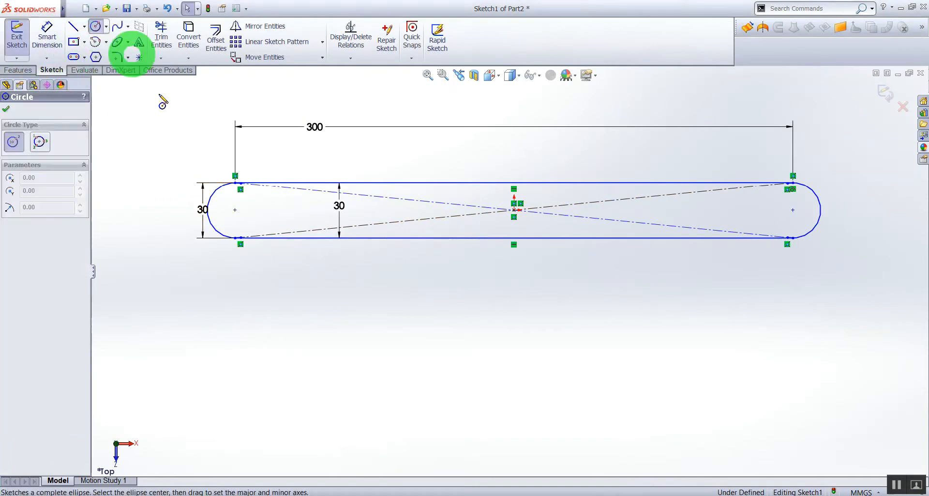
pyautogui.click(235, 210)
pyautogui.click(249, 224)
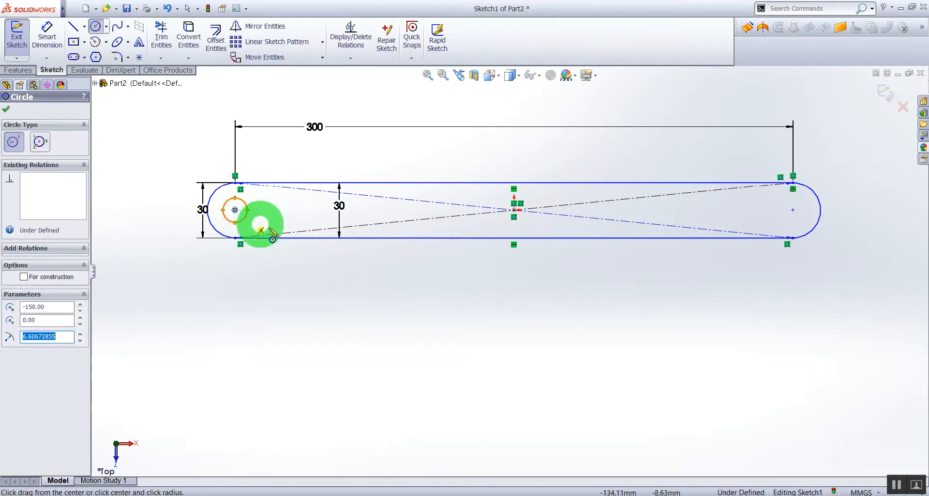
pyautogui.click(514, 209)
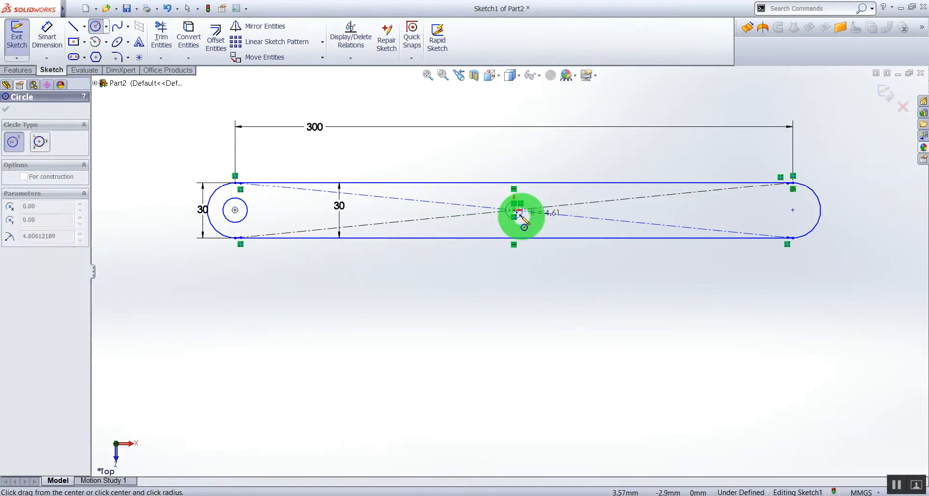
pyautogui.click(527, 219)
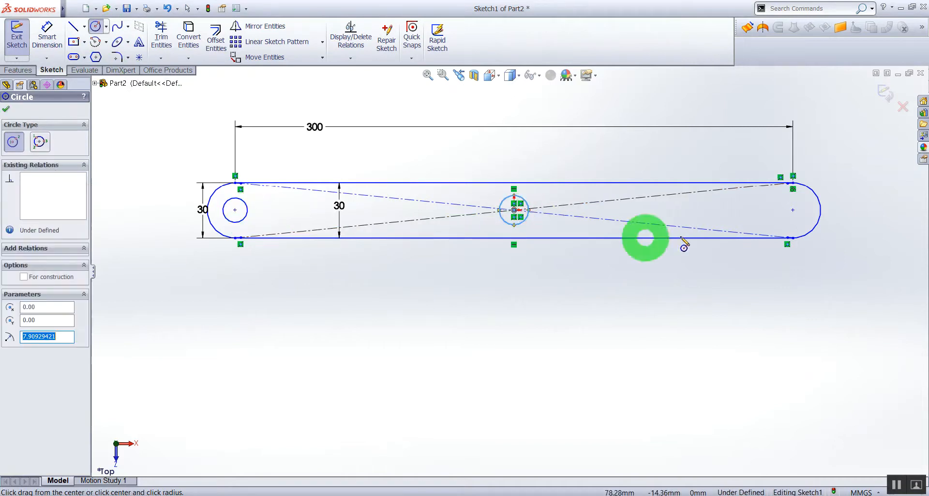
pyautogui.click(793, 210)
pyautogui.click(802, 221)
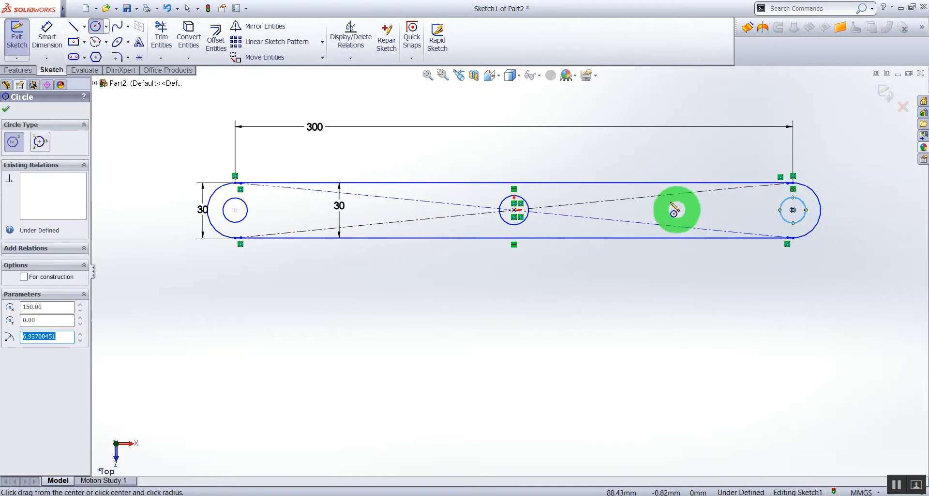
# - Dimension the left hole circle and set its diameter to 10 mm
pyautogui.click(46, 35)
pyautogui.click(249, 215)
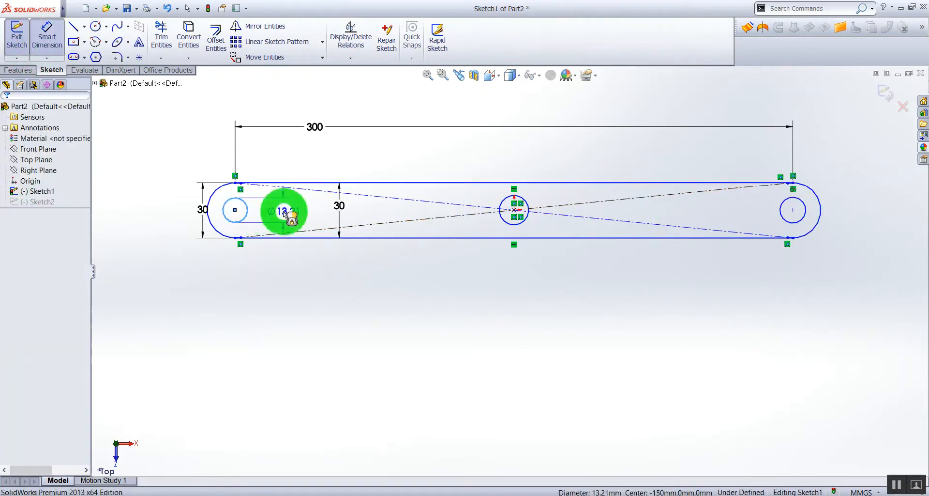
pyautogui.click(282, 213)
pyautogui.write('10')
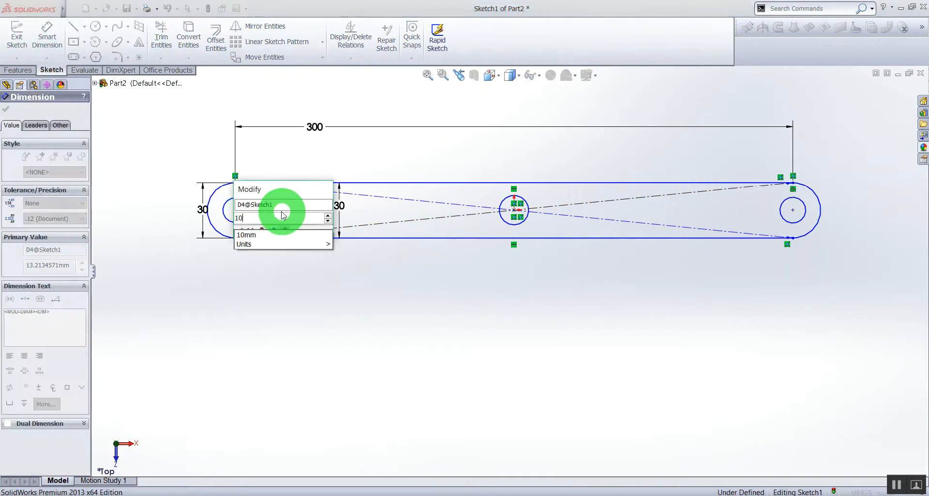
pyautogui.press('Return')
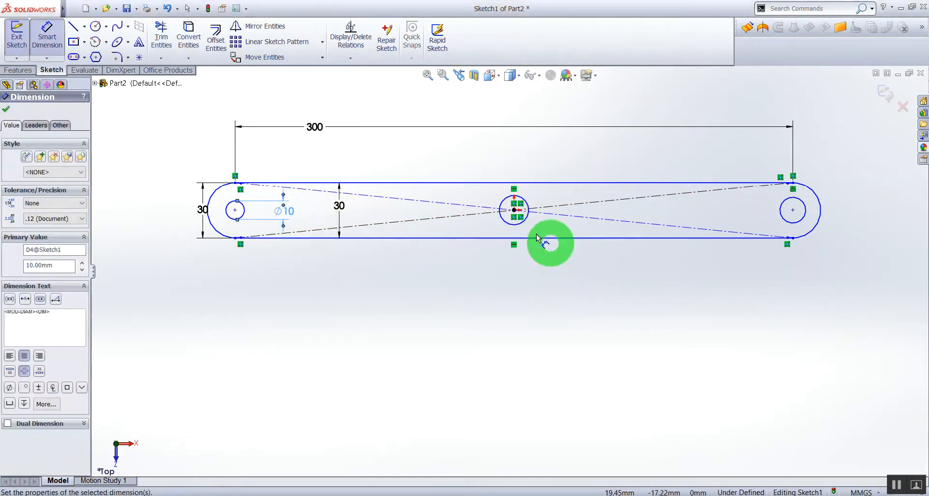
# - Set the centre hole's diameter to 10 mm and place a diameter dimension on the right end hole
pyautogui.click(514, 223)
pyautogui.click(516, 272)
pyautogui.write('1')
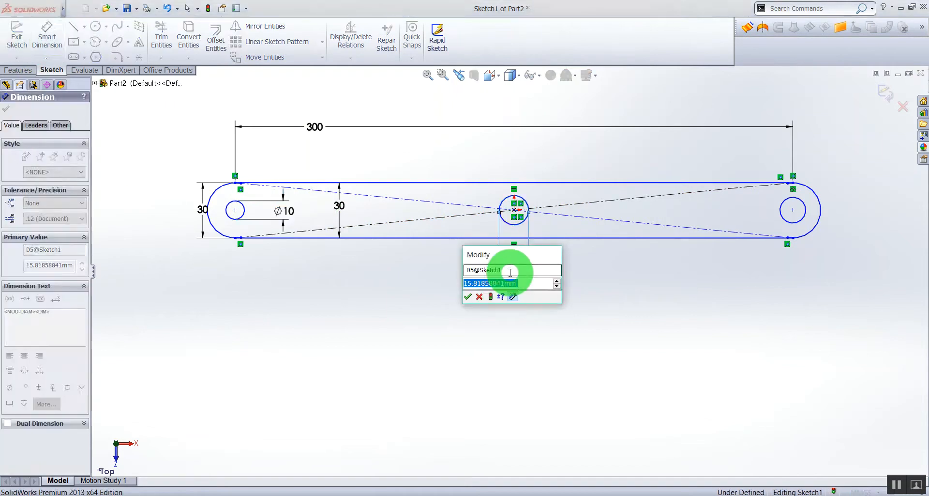
pyautogui.write('0')
pyautogui.press('Return')
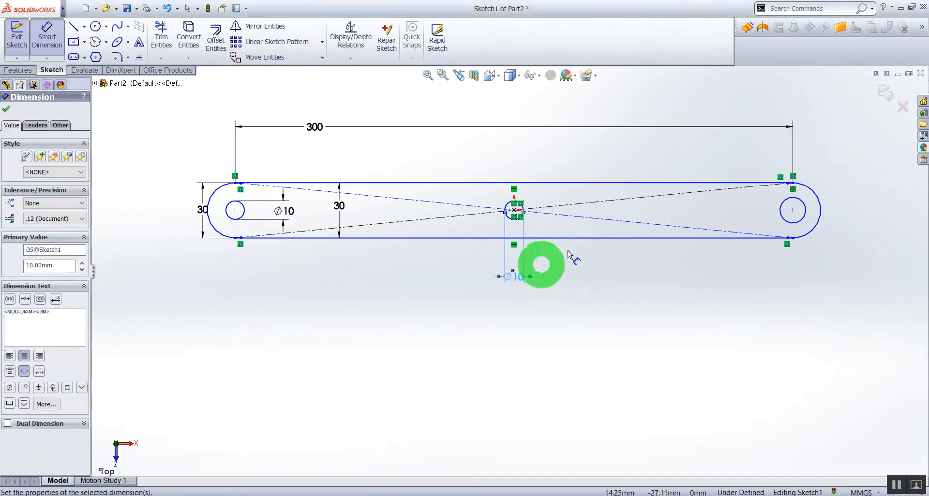
pyautogui.click(789, 224)
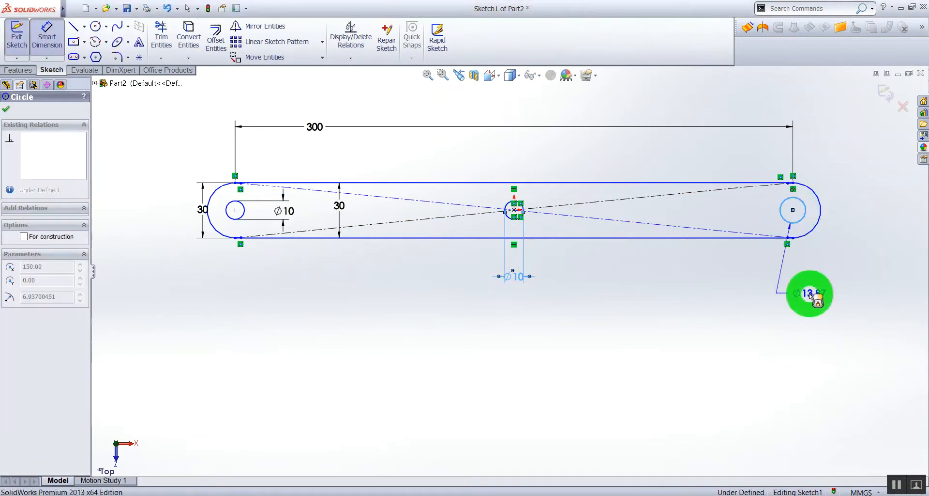
pyautogui.click(809, 293)
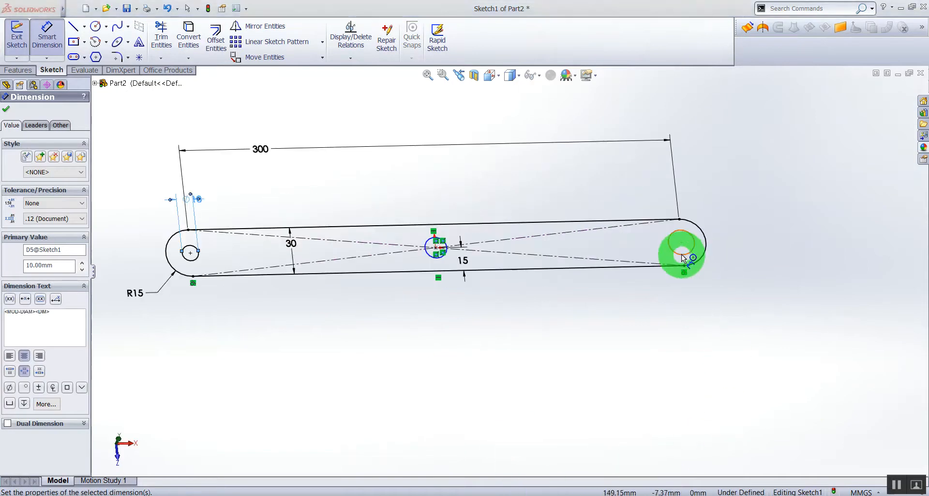
# - Dimension the right end hole circle and set its diameter to 10 mm
pyautogui.click(682, 257)
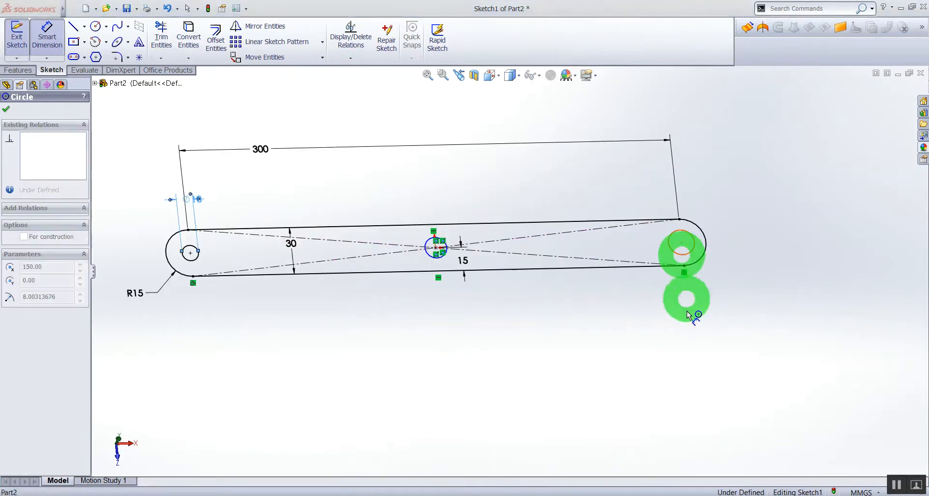
pyautogui.click(690, 314)
pyautogui.write('1')
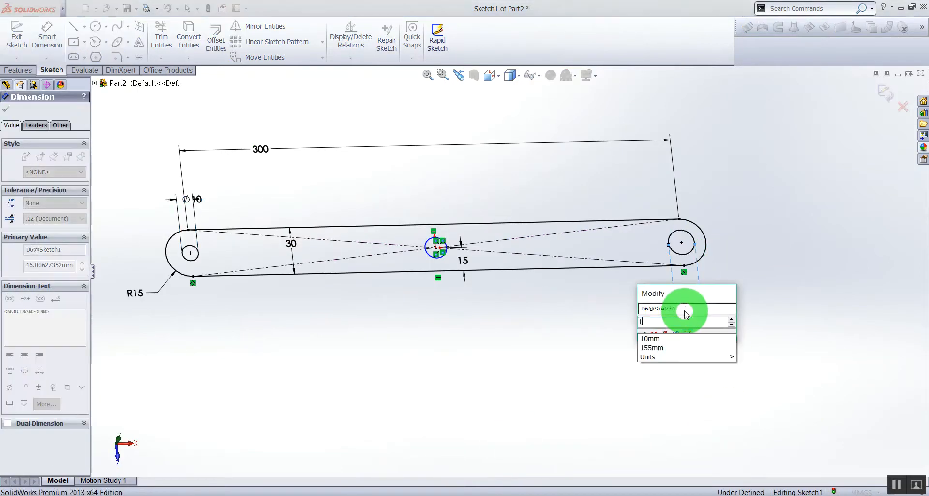
pyautogui.write('0')
pyautogui.press('Return')
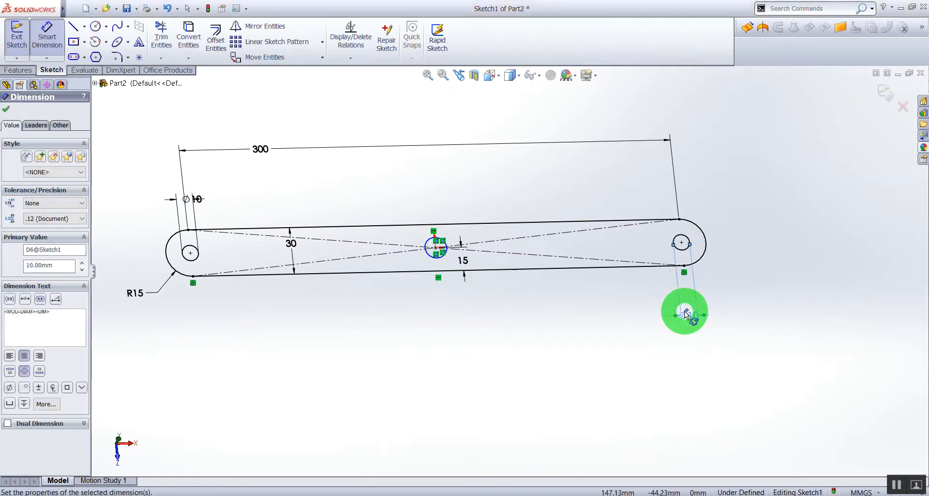
# - Dimension the hole circle at the origin and set its diameter to 10 mm
pyautogui.click(431, 243)
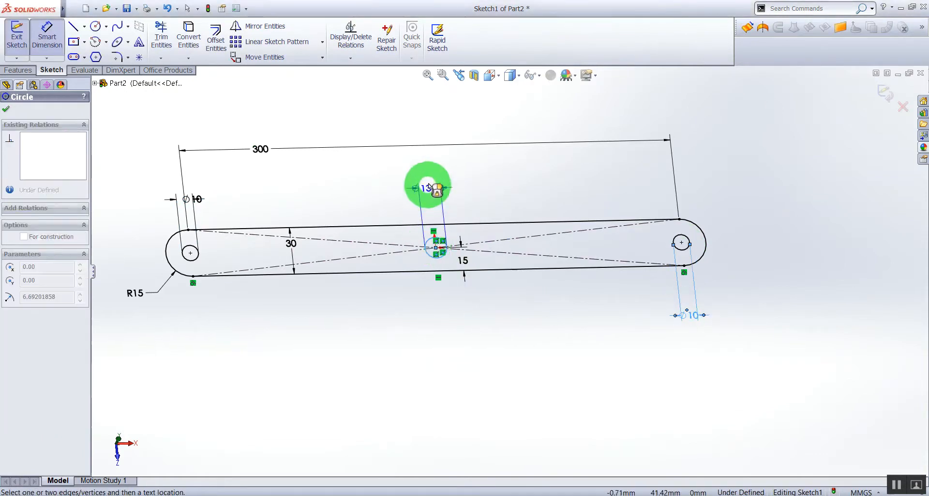
pyautogui.click(430, 184)
pyautogui.write('1')
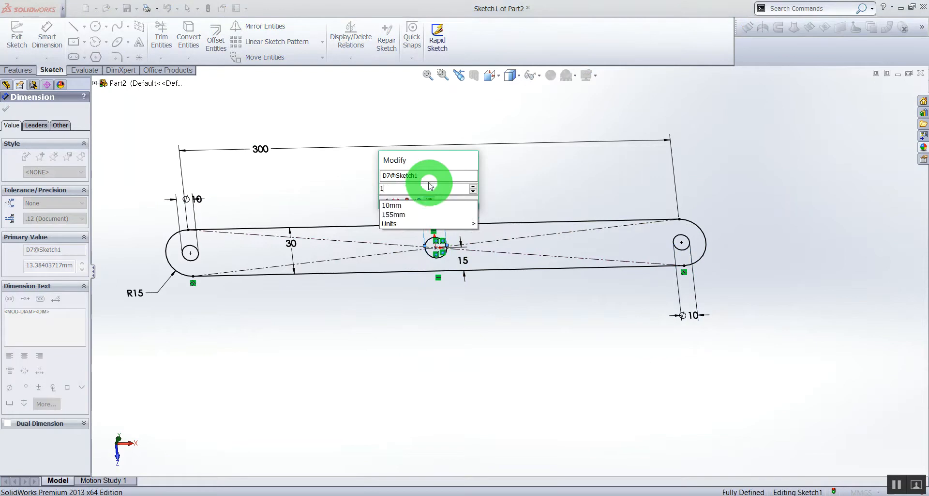
pyautogui.write('0')
pyautogui.press('Return')
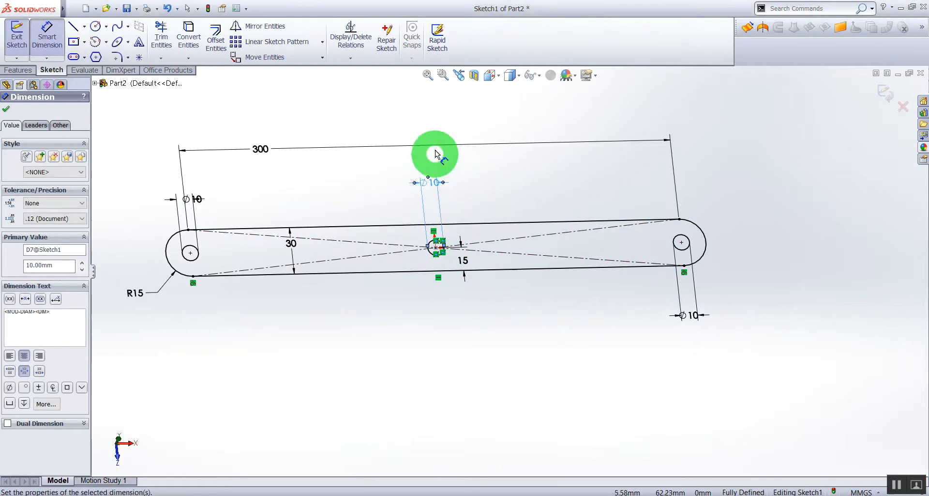
# - Draw a centreline from the left hole's centre to the origin and sketch a circle of about 5.5 mm radius at its midpoint
pyautogui.scroll(-2, 460, 217)
pyautogui.click(47, 8)
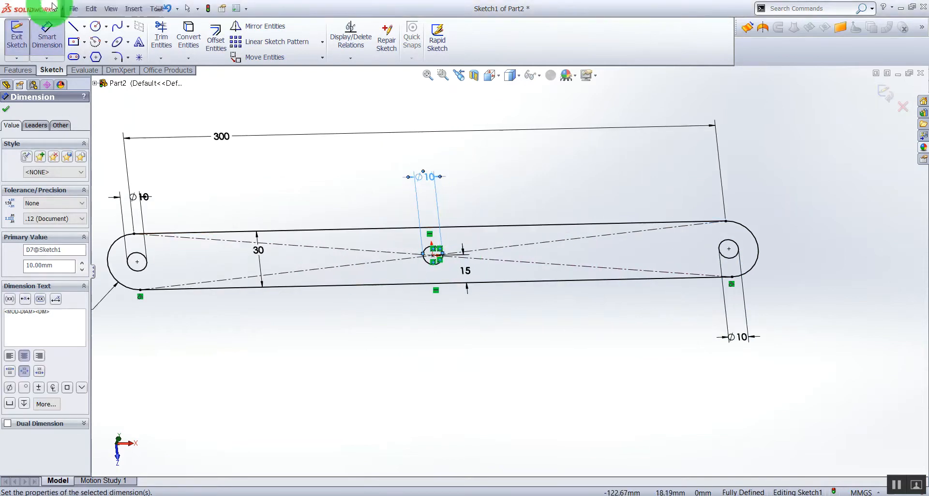
pyautogui.click(86, 27)
pyautogui.click(88, 52)
pyautogui.moveTo(137, 262)
pyautogui.mouseDown()
pyautogui.moveTo(394, 269)
pyautogui.moveTo(434, 262)
pyautogui.mouseUp()
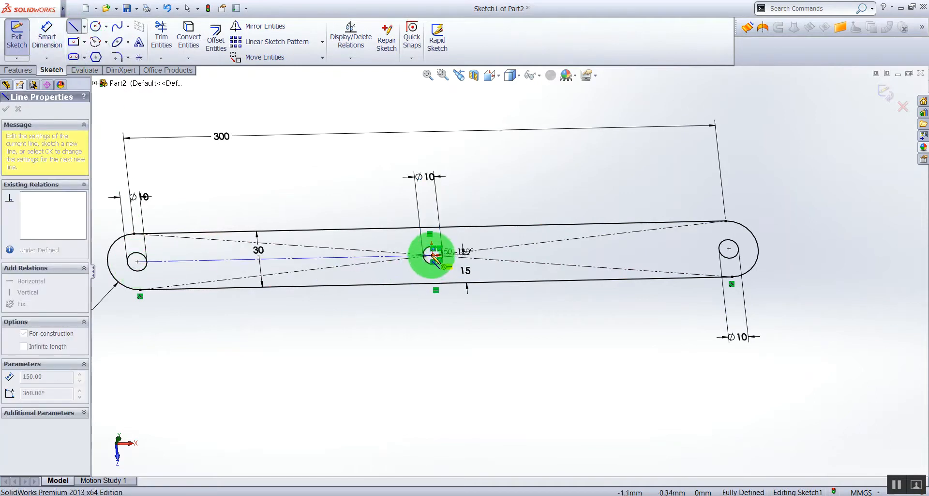
pyautogui.click(97, 27)
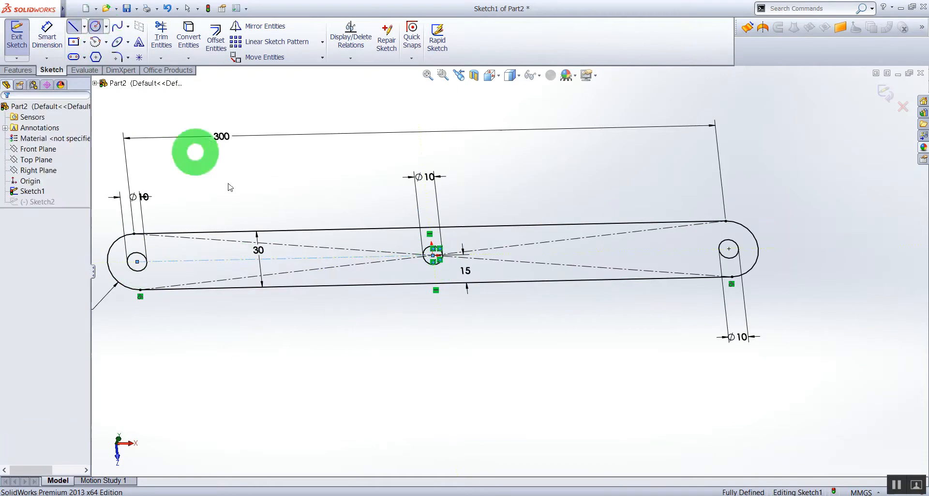
pyautogui.click(285, 258)
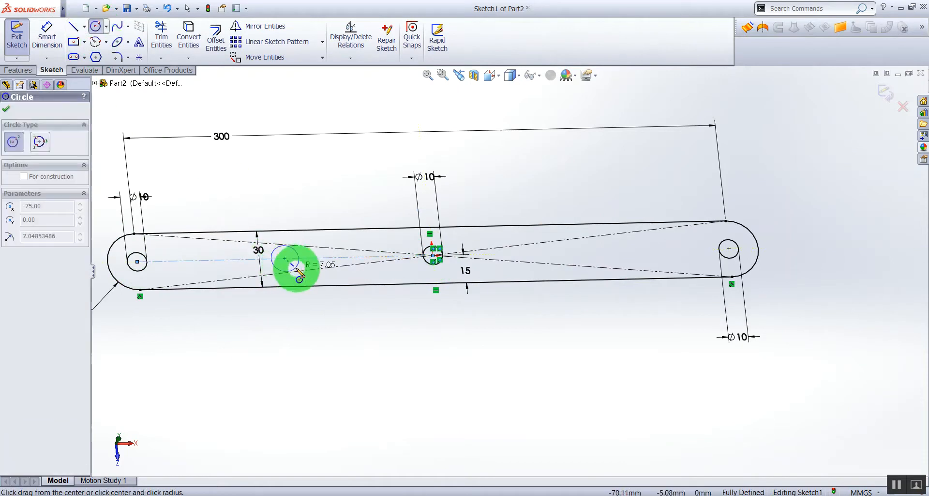
pyautogui.click(292, 264)
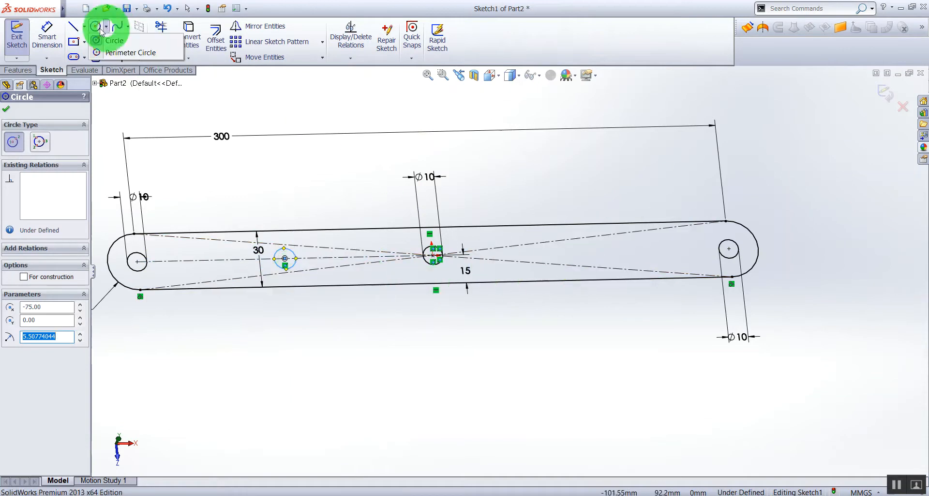
# - Draw a centreline from the origin to the right hole's centre and sketch a circle of about 4.3 mm radius at its midpoint
pyautogui.moveTo(80, 26)
pyautogui.click(90, 52)
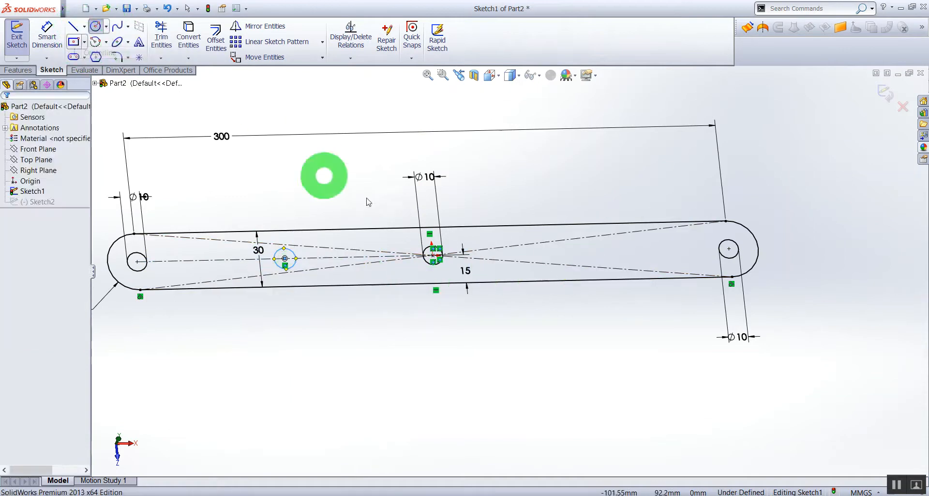
pyautogui.click(433, 255)
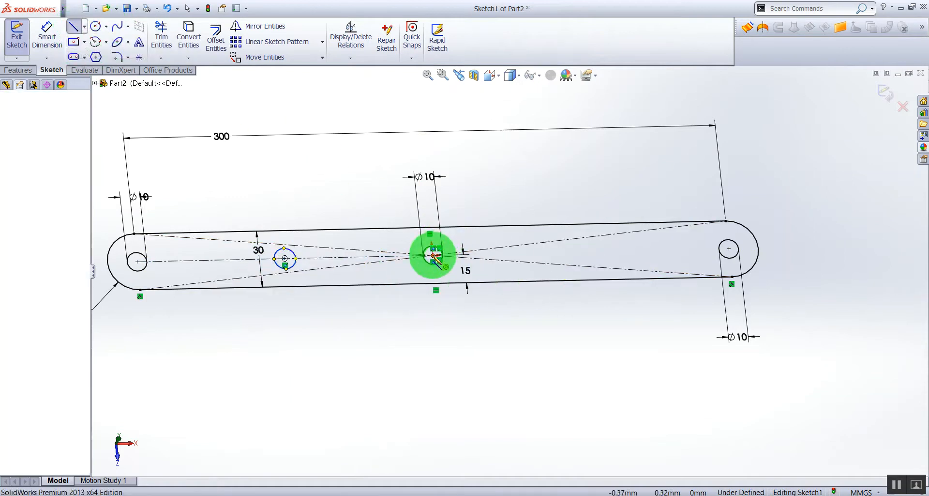
pyautogui.click(729, 248)
pyautogui.click(99, 26)
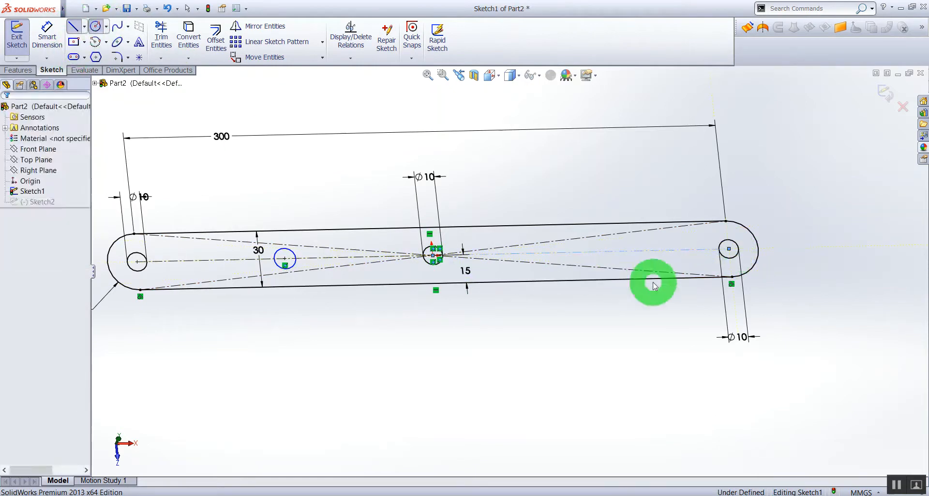
pyautogui.click(583, 252)
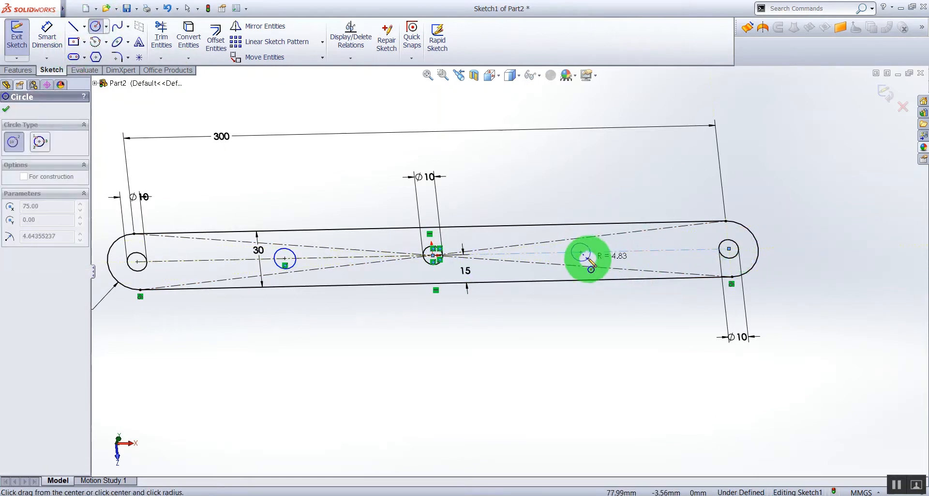
pyautogui.click(596, 266)
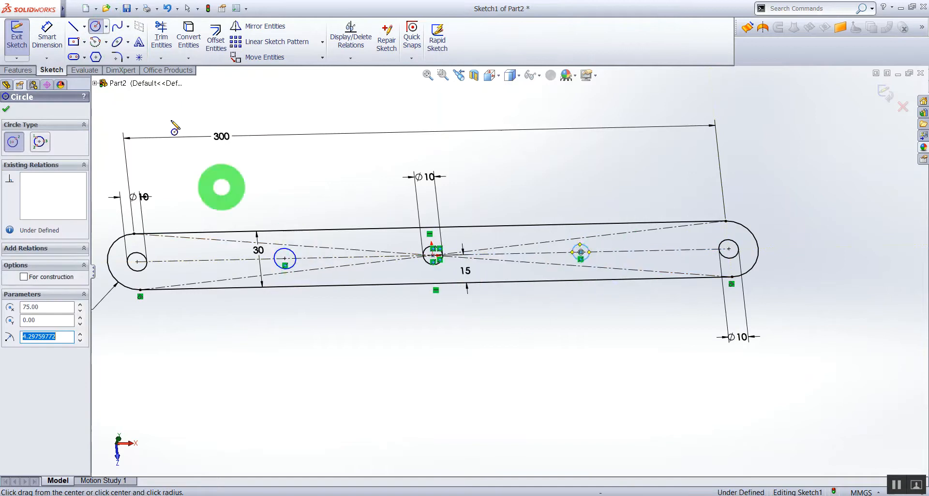
# - Dimension the two intermediate hole circles and set each diameter to 10 mm
pyautogui.click(57, 29)
pyautogui.click(281, 268)
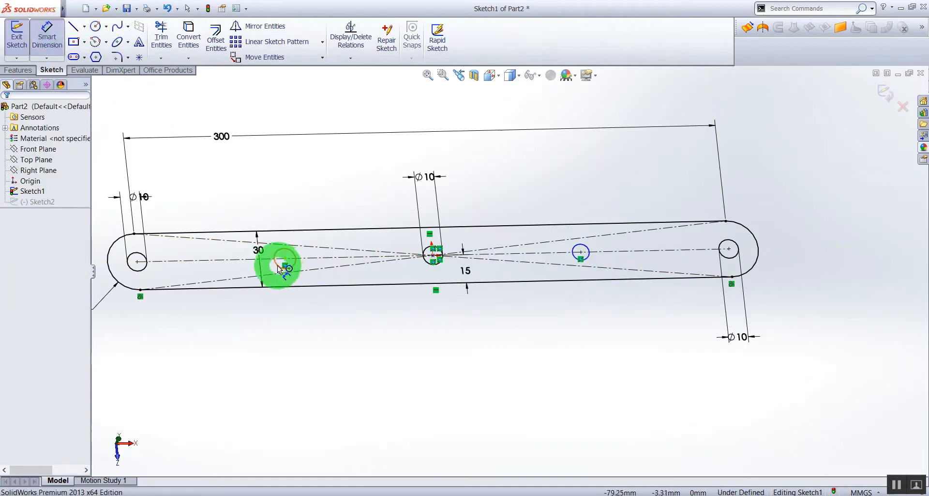
pyautogui.click(290, 338)
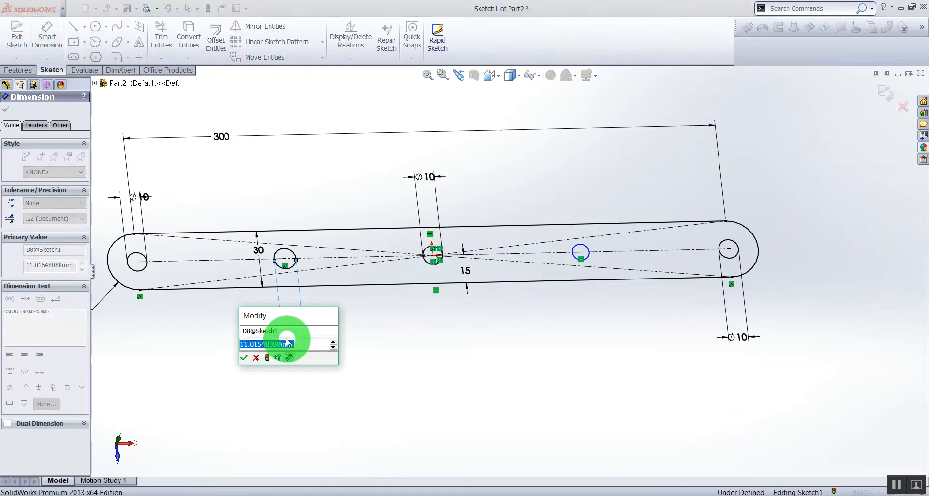
pyautogui.press('Return')
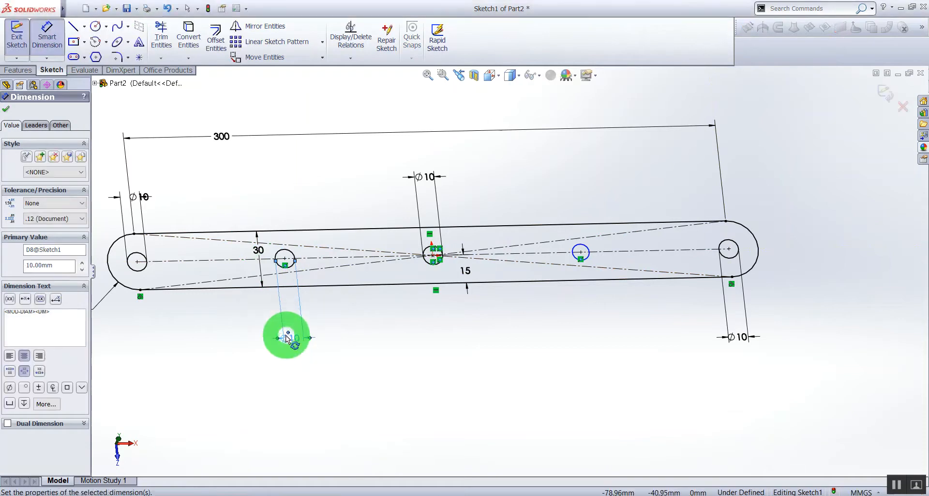
pyautogui.click(587, 260)
pyautogui.click(591, 355)
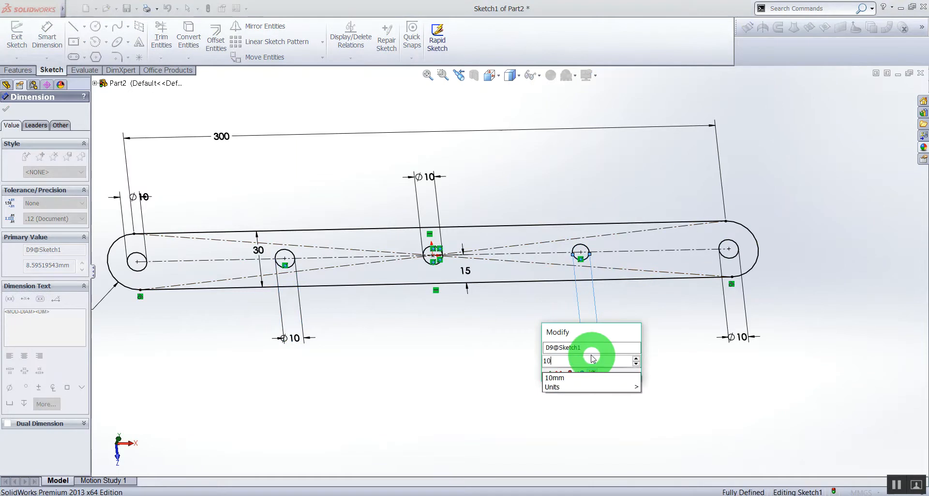
pyautogui.write('10')
pyautogui.press('Return')
# - Examine the joint between the lower straight edge and the right end arc up close
pyautogui.moveTo(560, 336)
pyautogui.mouseDown(button='middle')
pyautogui.moveTo(504, 379)
pyautogui.moveTo(499, 322)
pyautogui.moveTo(528, 345)
pyautogui.moveTo(508, 364)
pyautogui.mouseUp(button='middle')
pyautogui.scroll(-6, 775, 291)
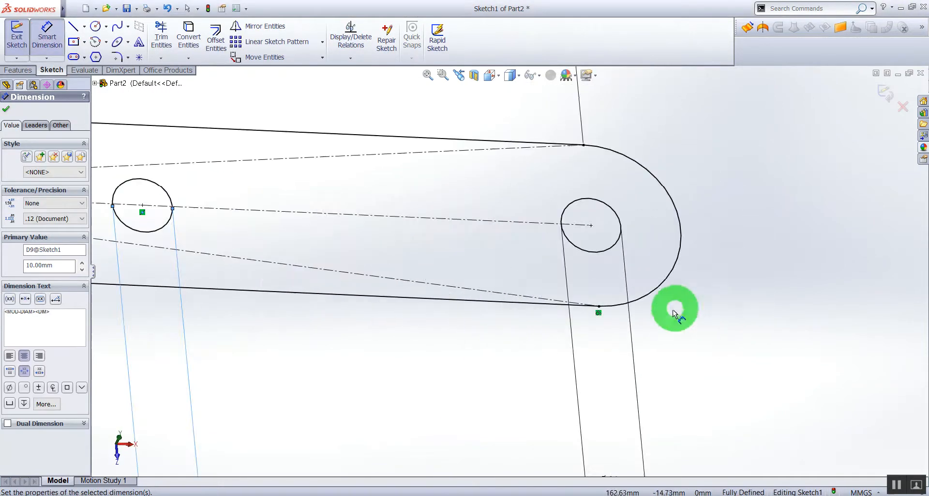
pyautogui.scroll(-4, 608, 307)
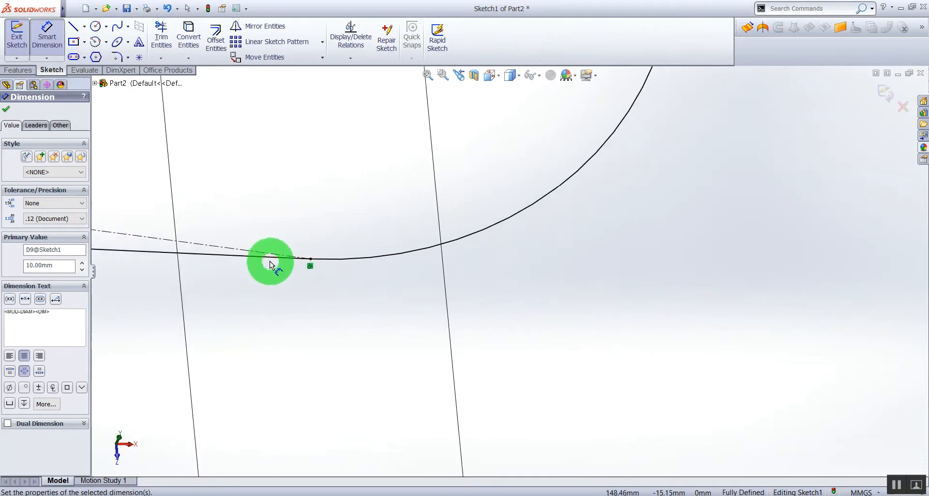
pyautogui.scroll(-3, 259, 247)
pyautogui.scroll(6, 269, 259)
pyautogui.scroll(4, 358, 270)
pyautogui.scroll(-4, 432, 274)
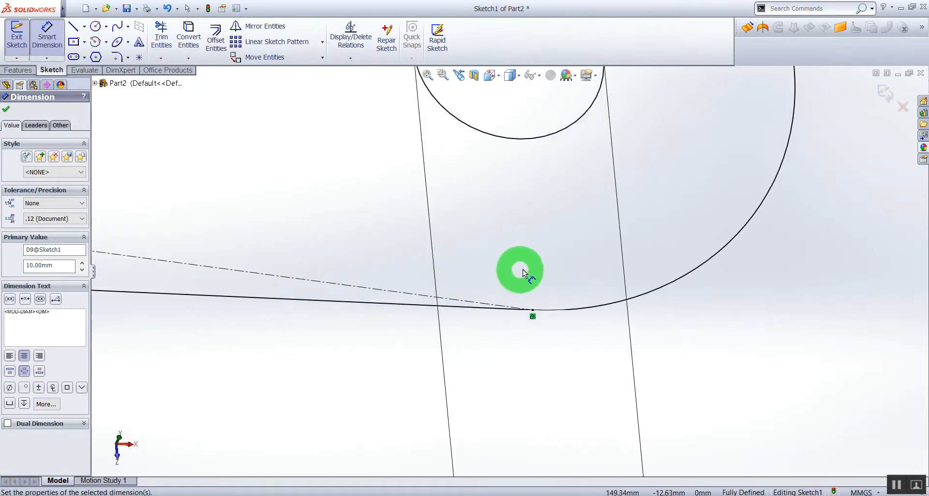
pyautogui.scroll(-2, 524, 271)
pyautogui.click(4, 107)
pyautogui.click(8, 72)
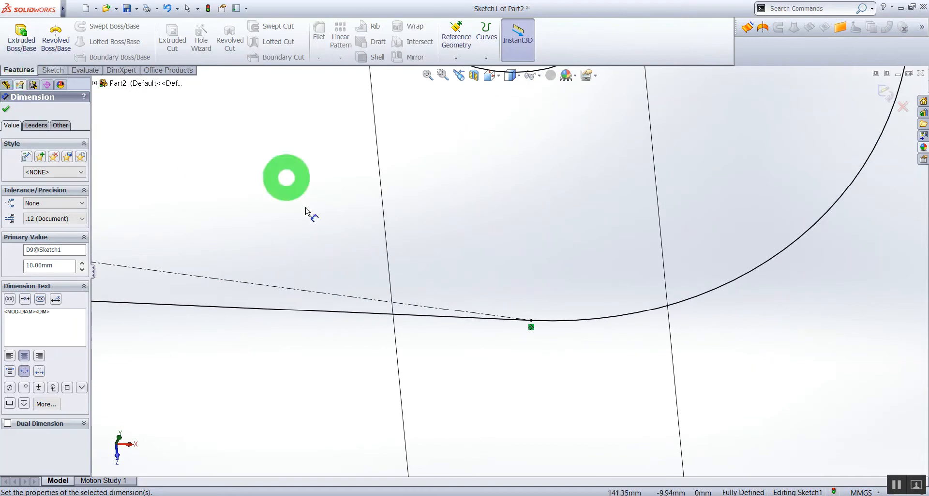
pyautogui.scroll(2, 342, 241)
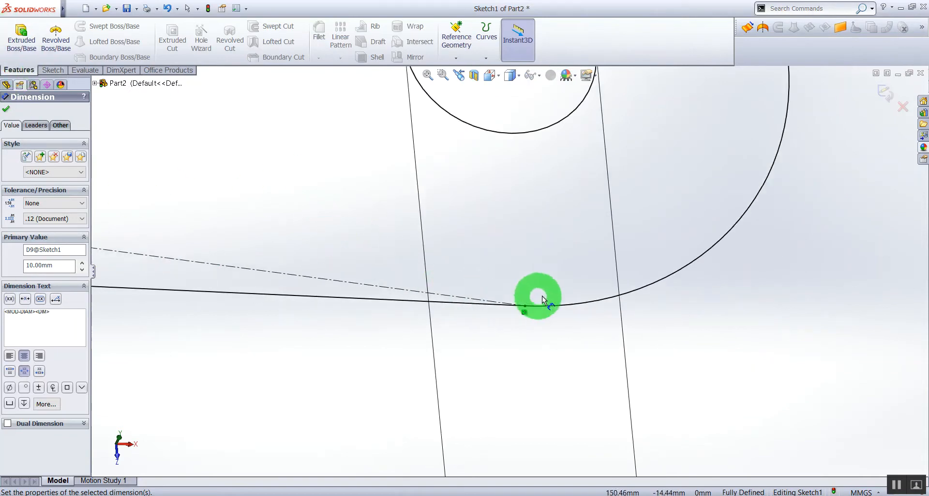
pyautogui.scroll(-5, 505, 284)
pyautogui.scroll(-2, 556, 312)
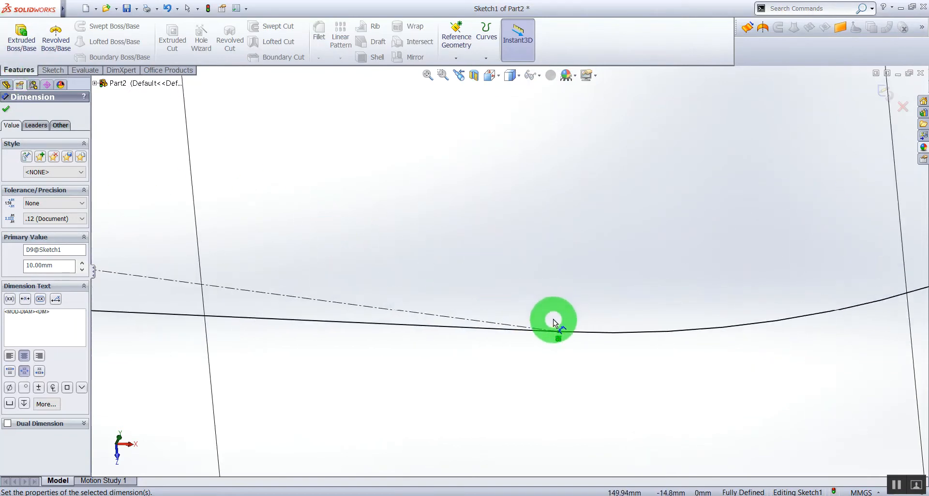
pyautogui.scroll(6, 554, 314)
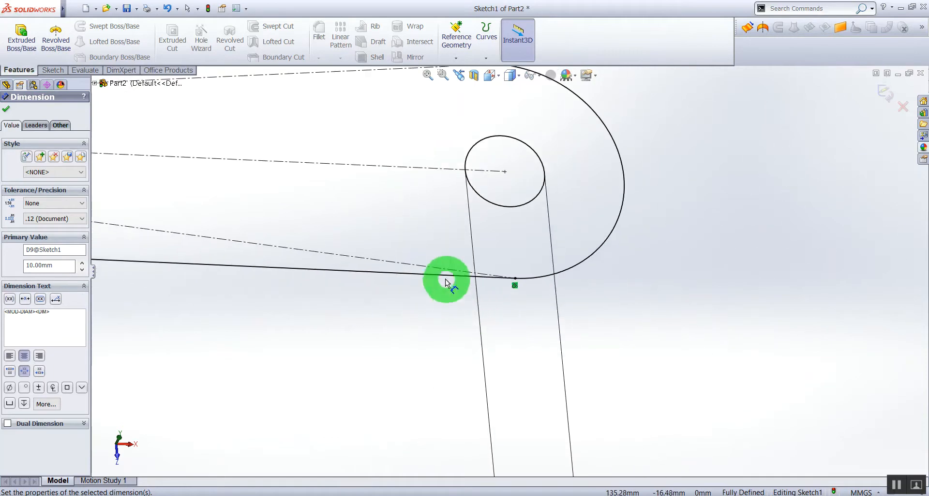
pyautogui.scroll(5, 331, 308)
# - Extrude the five-hole plate profile as a blind boss with a depth of 3 mm
pyautogui.moveTo(282, 369)
pyautogui.mouseDown(button='middle')
pyautogui.moveTo(290, 278)
pyautogui.moveTo(240, 251)
pyautogui.moveTo(292, 290)
pyautogui.mouseUp(button='middle')
pyautogui.click(6, 108)
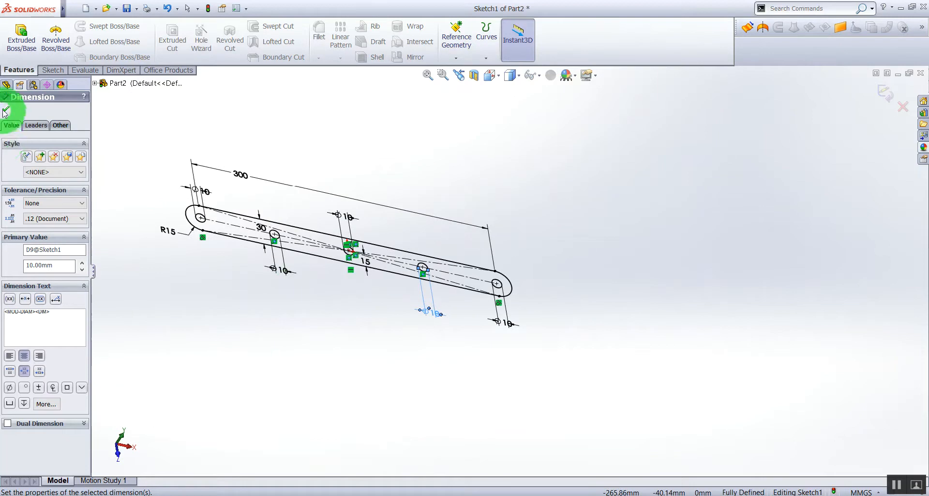
pyautogui.click(22, 34)
pyautogui.click(342, 264)
pyautogui.moveTo(503, 353); pyautogui.dragTo(492, 310, button='middle')
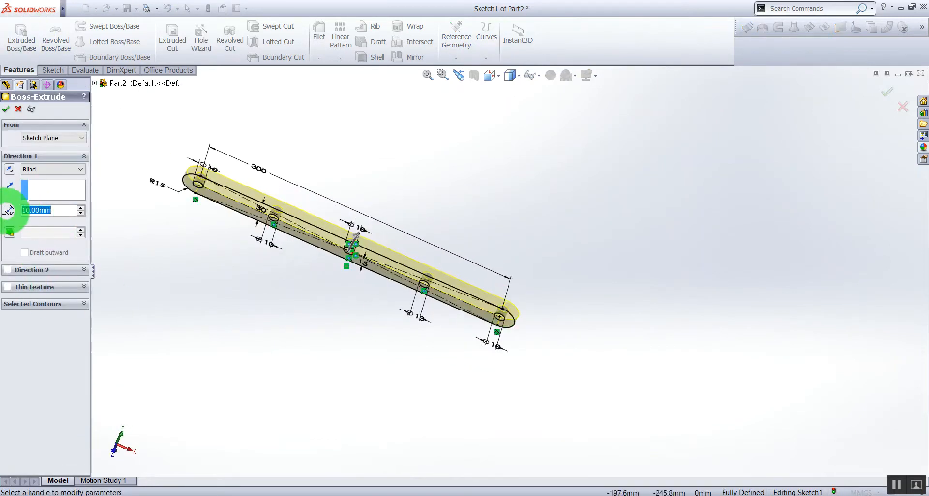
pyautogui.write('3')
pyautogui.press('Return')
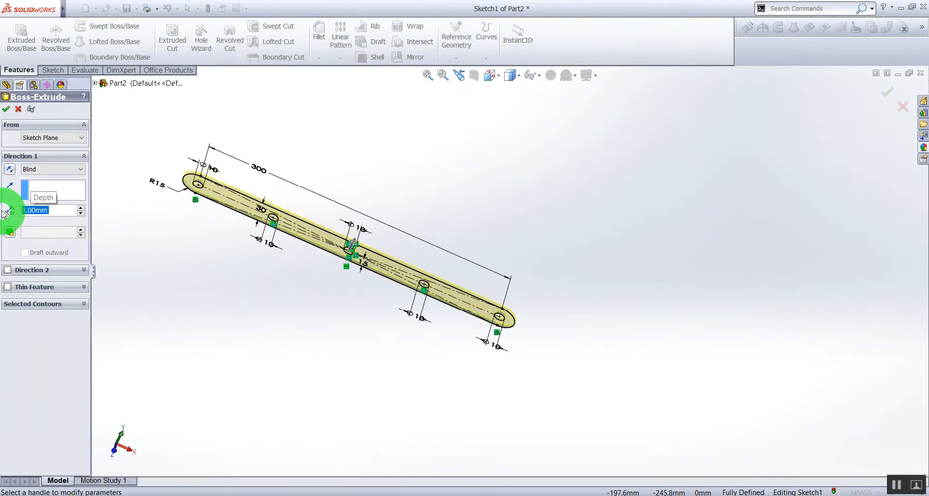
pyautogui.click(7, 109)
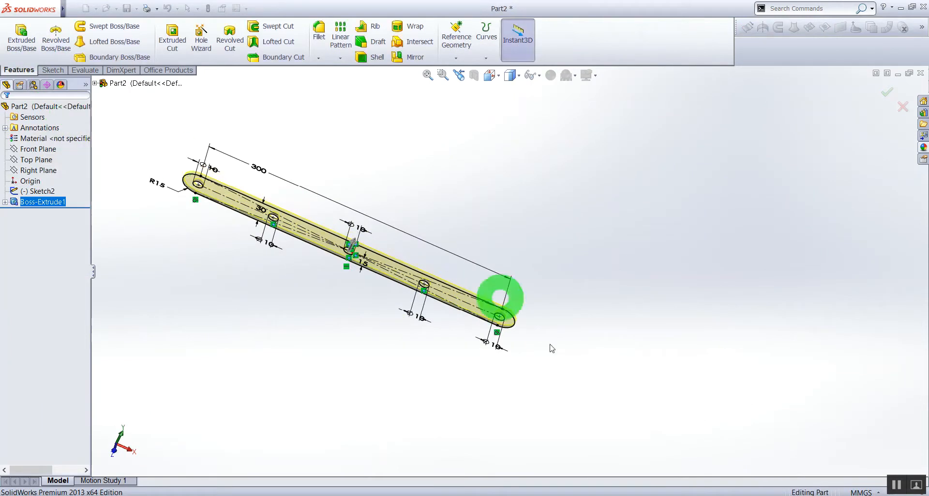
# - Save the finished five-hole plate as a part file named b
pyautogui.moveTo(588, 495)
pyautogui.click(619, 472)
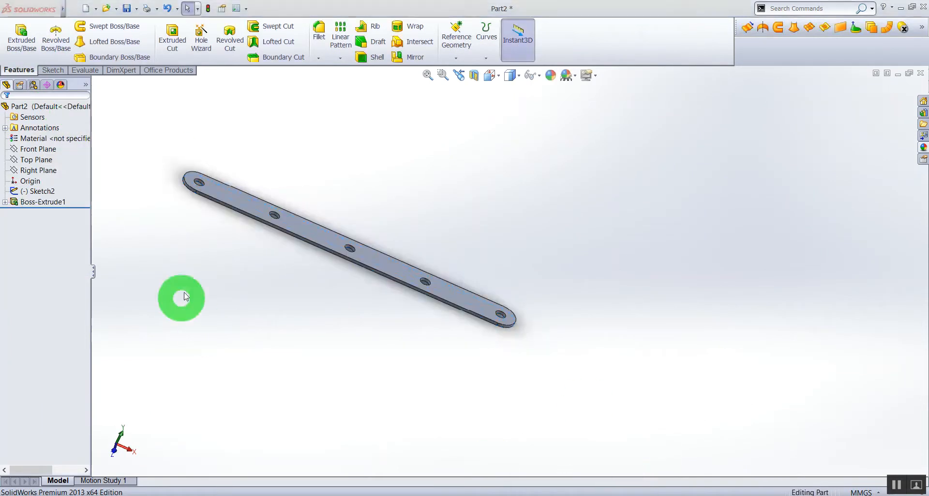
pyautogui.moveTo(185, 296)
pyautogui.mouseDown(button='middle')
pyautogui.moveTo(351, 317)
pyautogui.moveTo(432, 295)
pyautogui.moveTo(465, 382)
pyautogui.moveTo(425, 431)
pyautogui.moveTo(435, 311)
pyautogui.moveTo(512, 369)
pyautogui.mouseUp(button='middle')
pyautogui.click(581, 483)
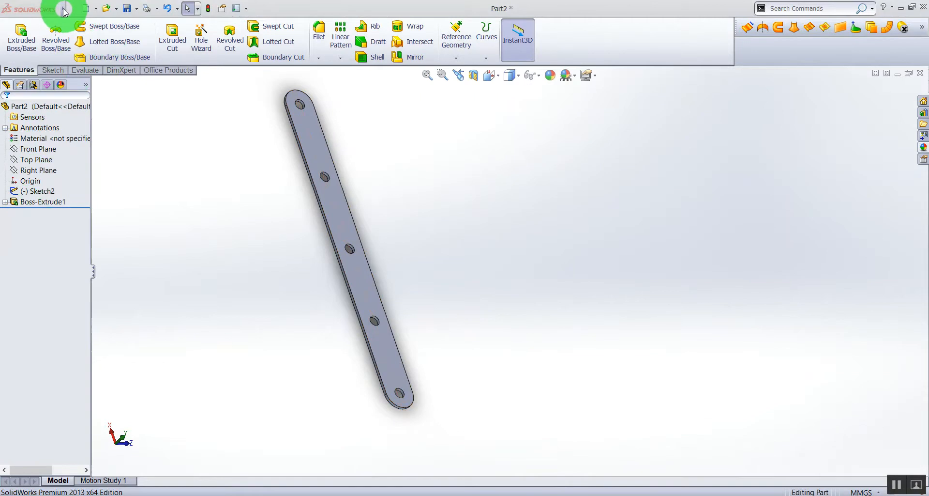
pyautogui.click(64, 9)
pyautogui.click(73, 9)
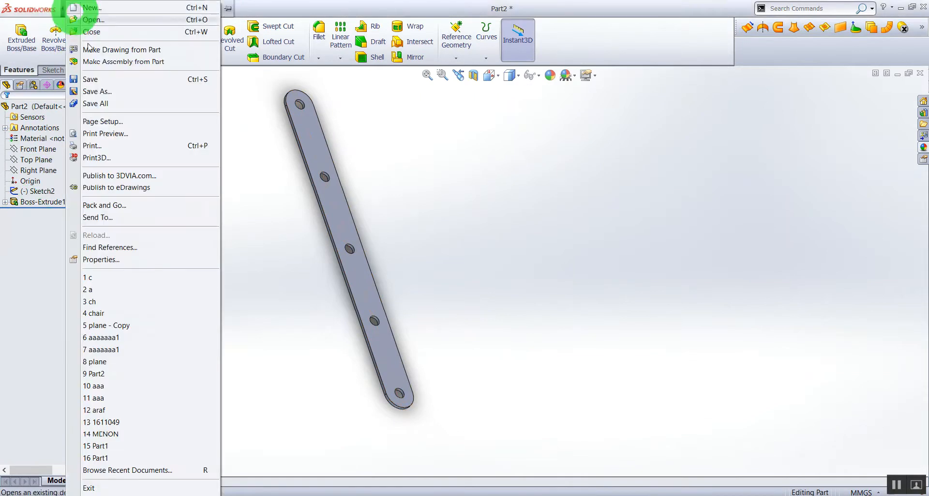
pyautogui.click(114, 91)
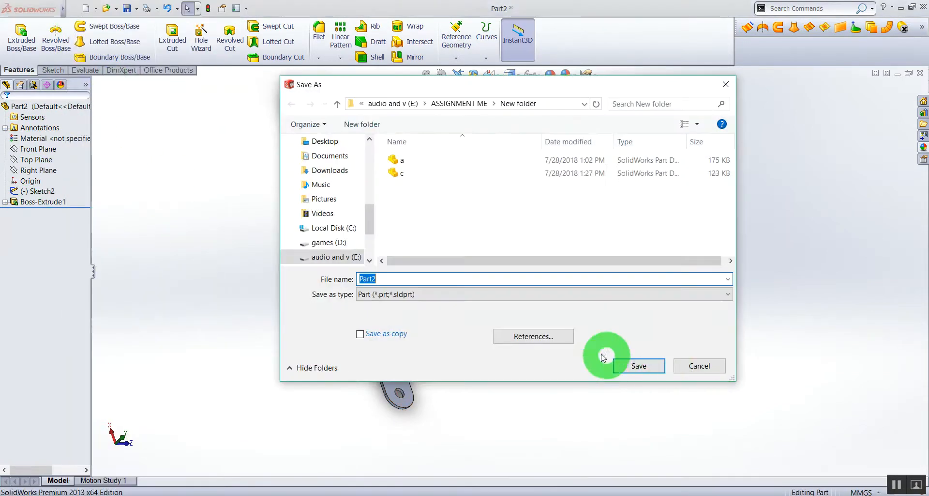
pyautogui.write('b')
pyautogui.press('Return')
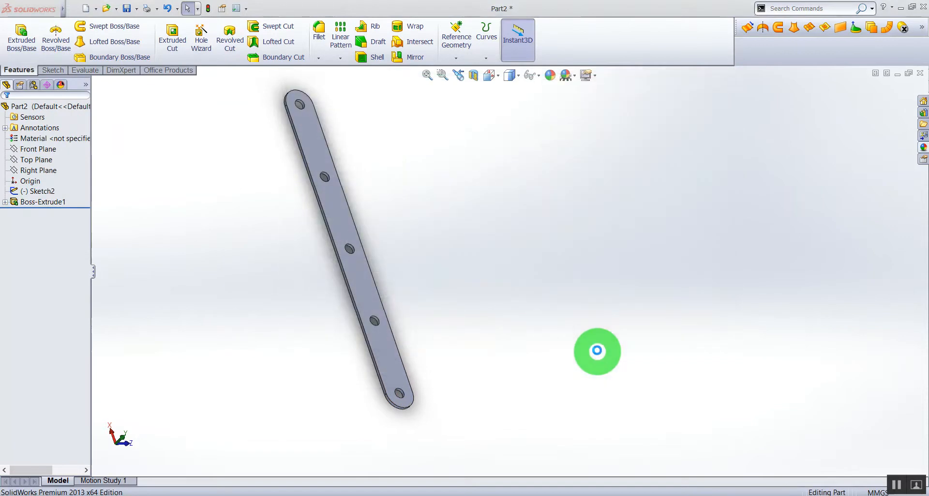
# - Review the sleeve and three-hole plate models, and examine the component and final assembly drawings in the PDF
pyautogui.click(590, 428)
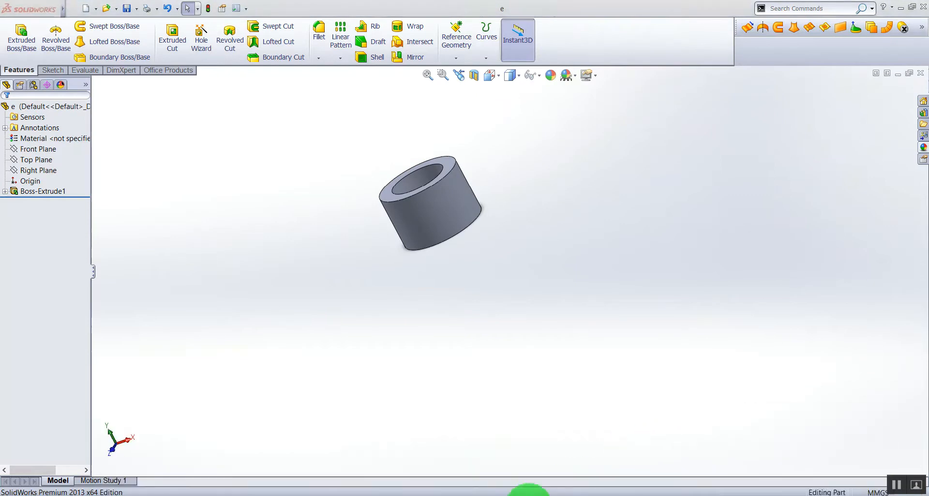
pyautogui.click(502, 495)
pyautogui.click(565, 446)
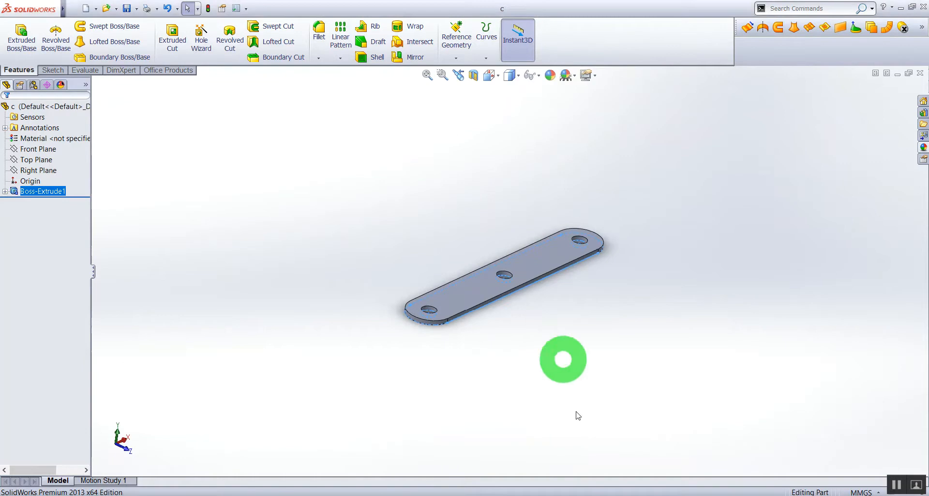
pyautogui.click(546, 489)
pyautogui.scroll(3, 502, 289)
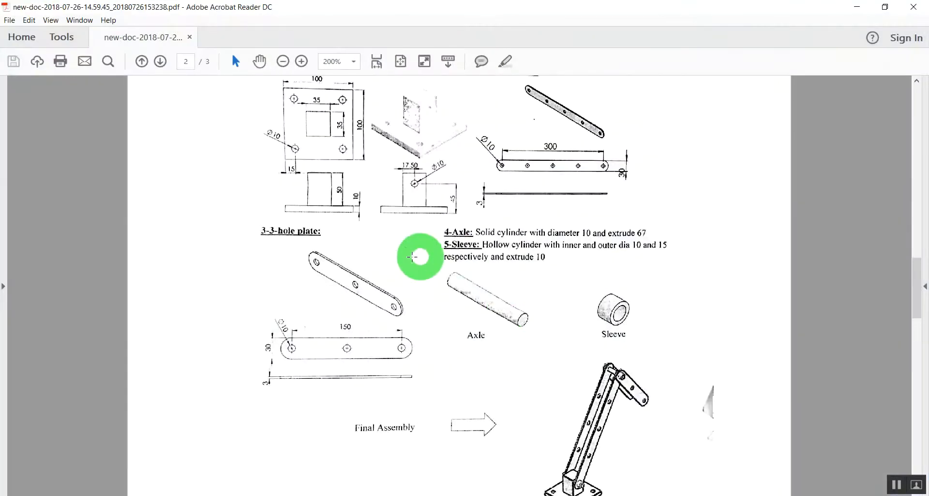
pyautogui.scroll(-3, 718, 311)
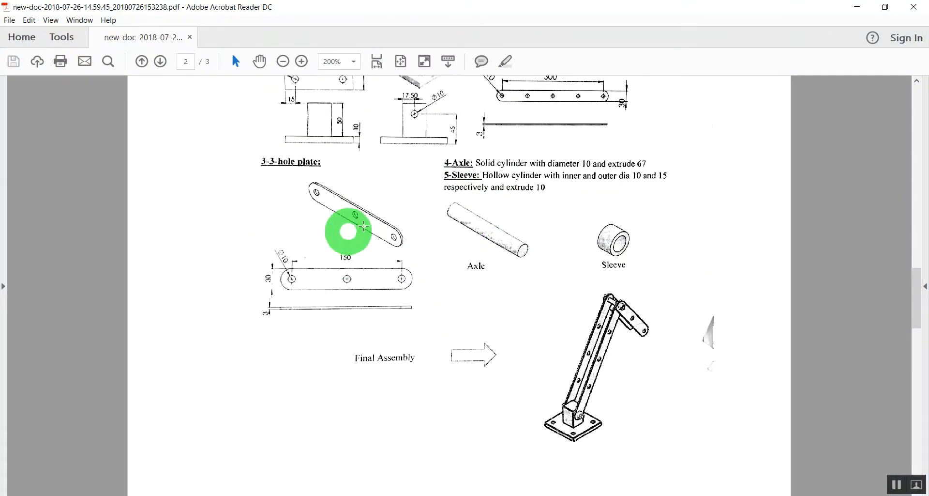
# - Switch back to SolidWorks and inspect the axle, sleeve and three-hole plate parts from different angles
pyautogui.click(501, 495)
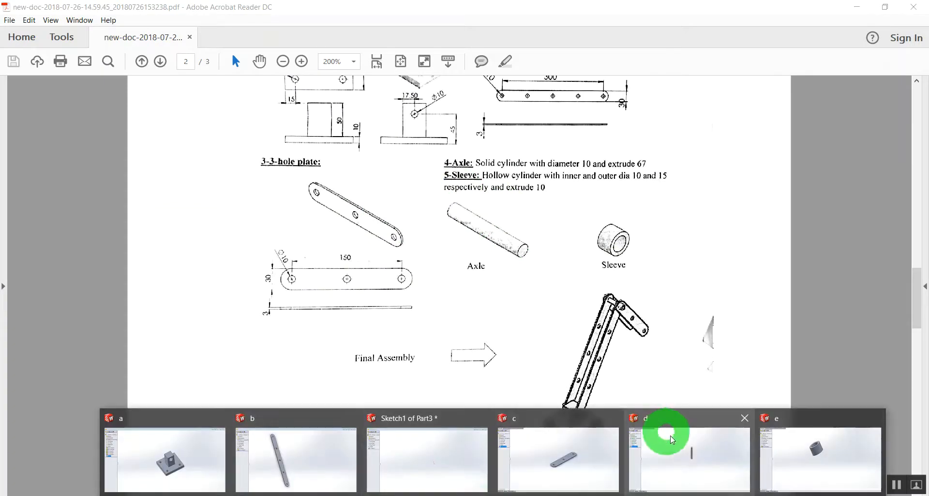
pyautogui.click(670, 436)
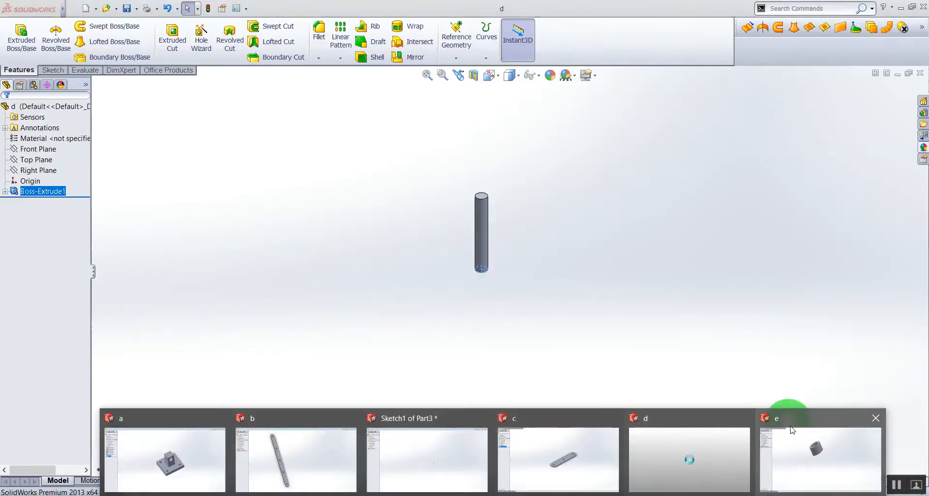
pyautogui.moveTo(516, 310); pyautogui.dragTo(553, 378, button='middle')
pyautogui.click(495, 286)
pyautogui.moveTo(496, 286); pyautogui.dragTo(552, 319, button='middle')
pyautogui.click(494, 491)
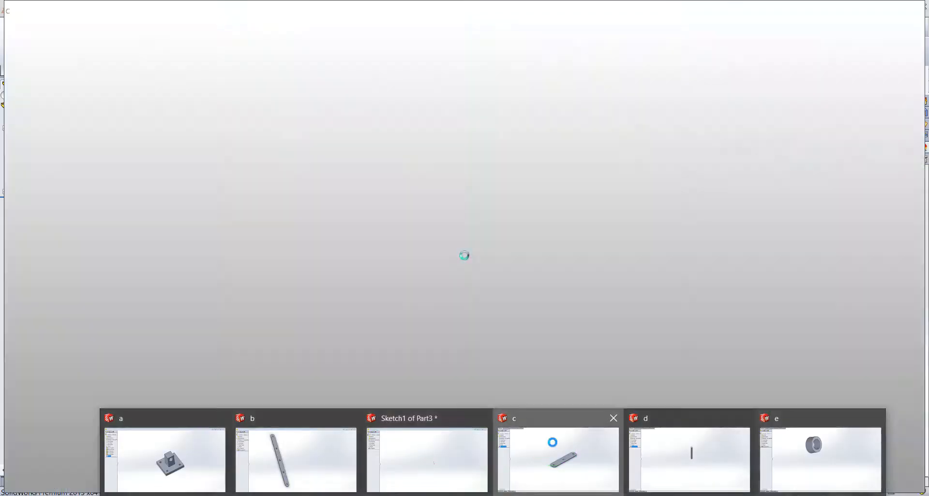
pyautogui.click(552, 442)
pyautogui.moveTo(451, 307); pyautogui.dragTo(508, 355, button='middle')
pyautogui.moveTo(18, 9)
pyautogui.click(72, 6)
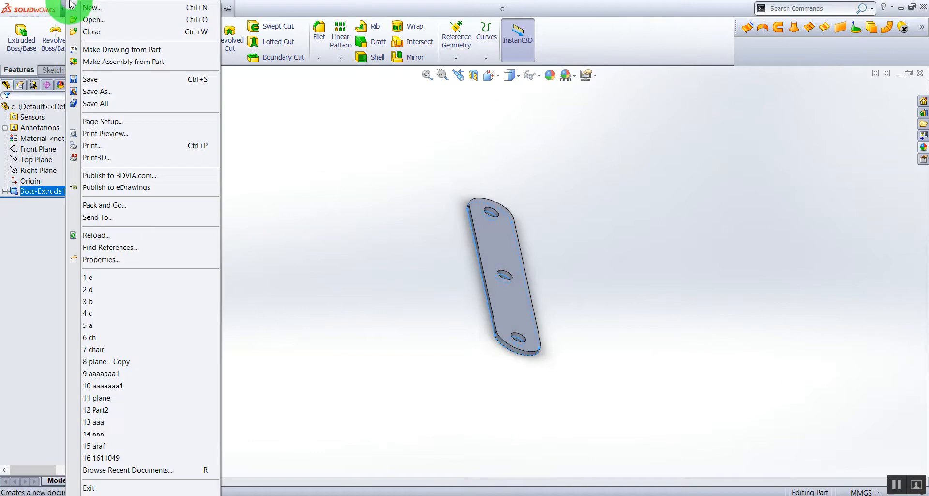
pyautogui.click(291, 108)
pyautogui.click(76, 8)
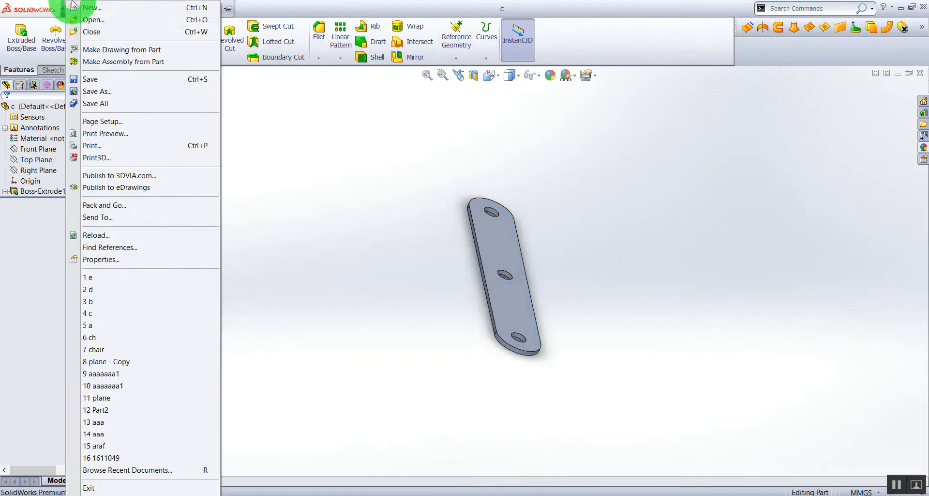
pyautogui.click(96, 22)
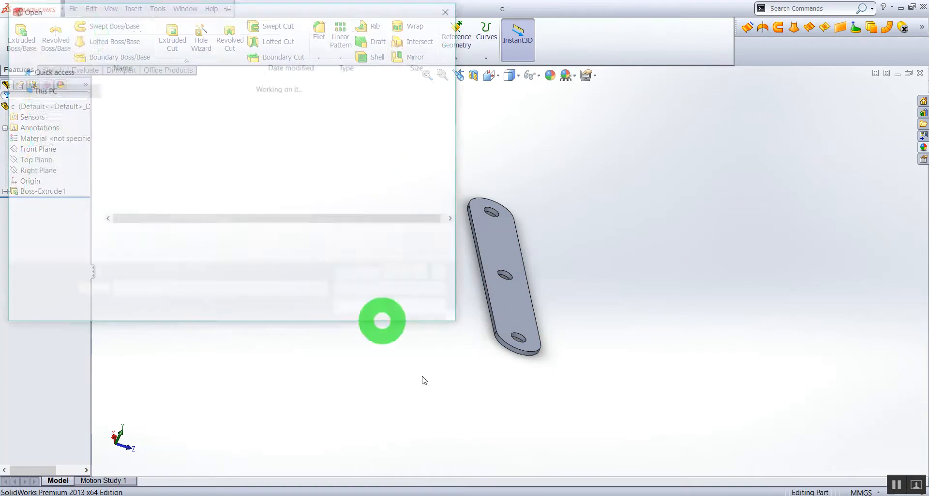
pyautogui.click(159, 112)
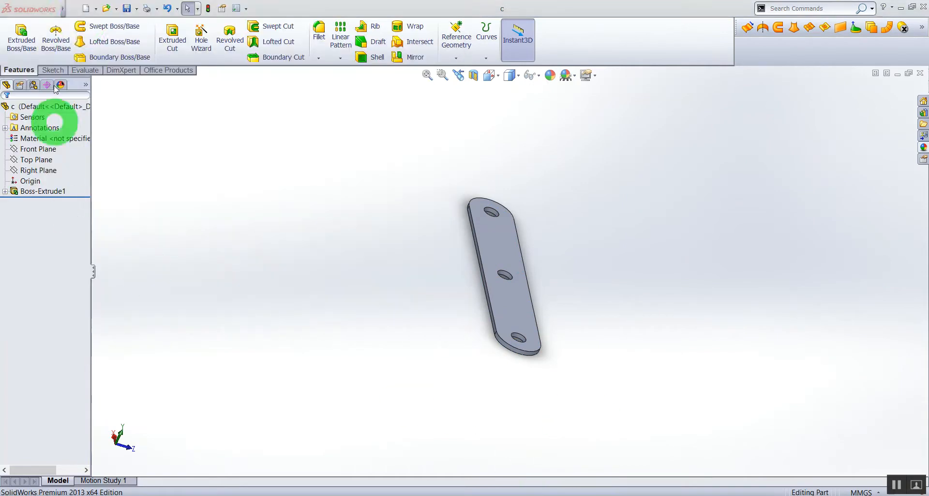
# - Create a new assembly document
pyautogui.click(63, 9)
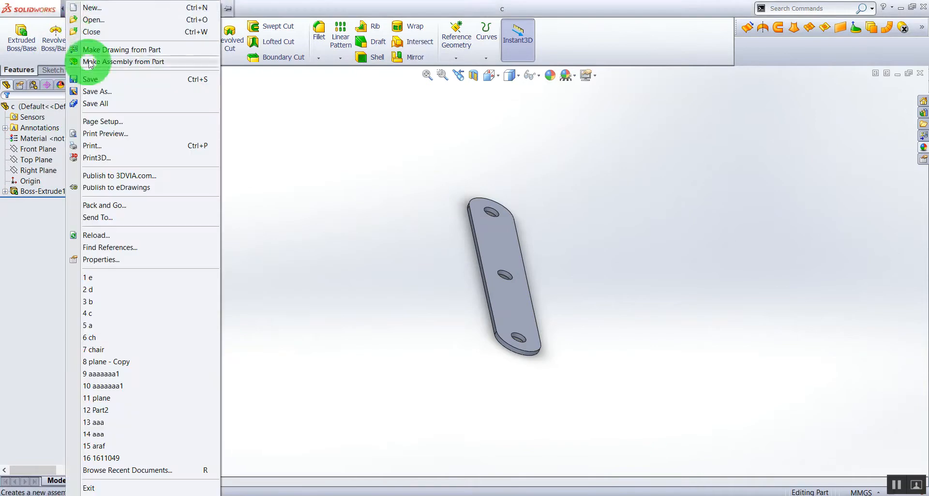
pyautogui.click(75, 8)
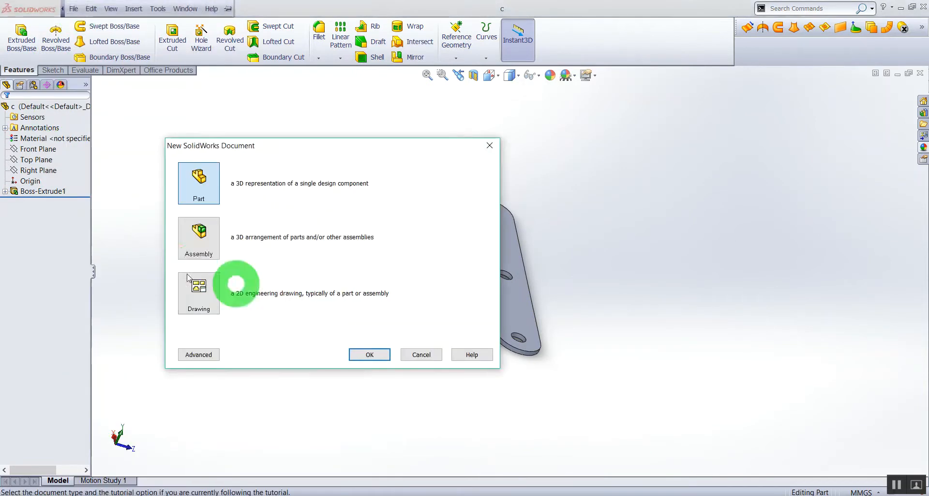
pyautogui.click(207, 245)
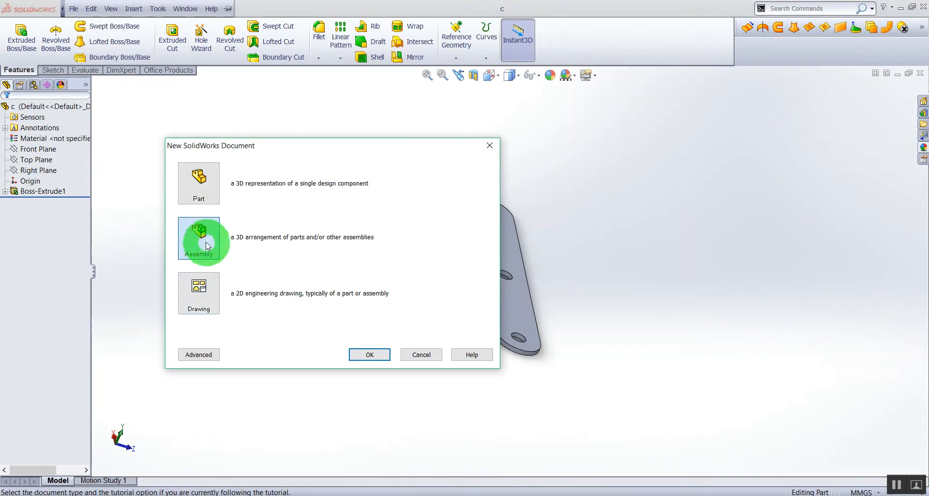
pyautogui.click(368, 355)
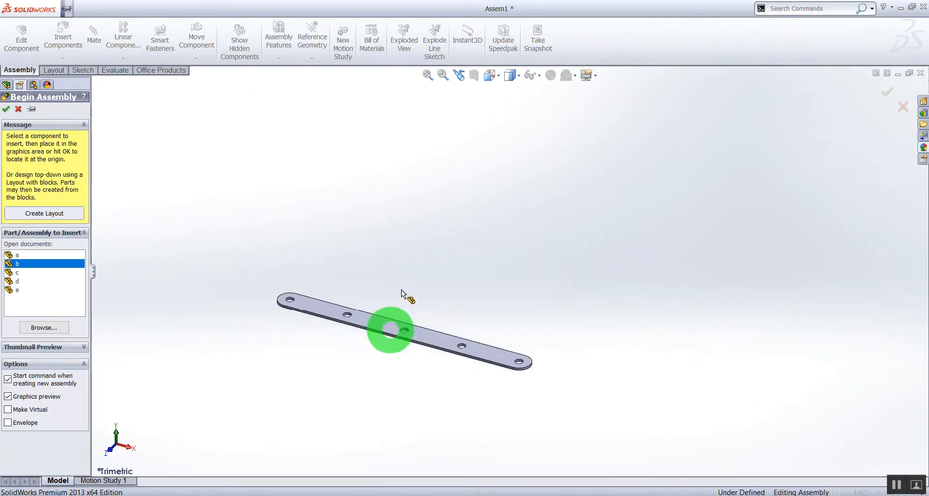
# - Preview the three-hole plate c, axle d and sleeve e among the open parts available for insertion
pyautogui.click(31, 272)
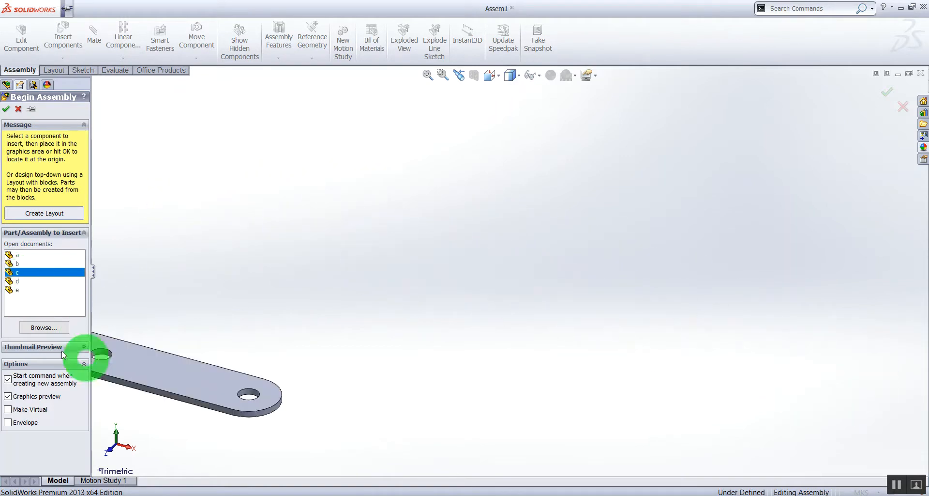
pyautogui.click(44, 281)
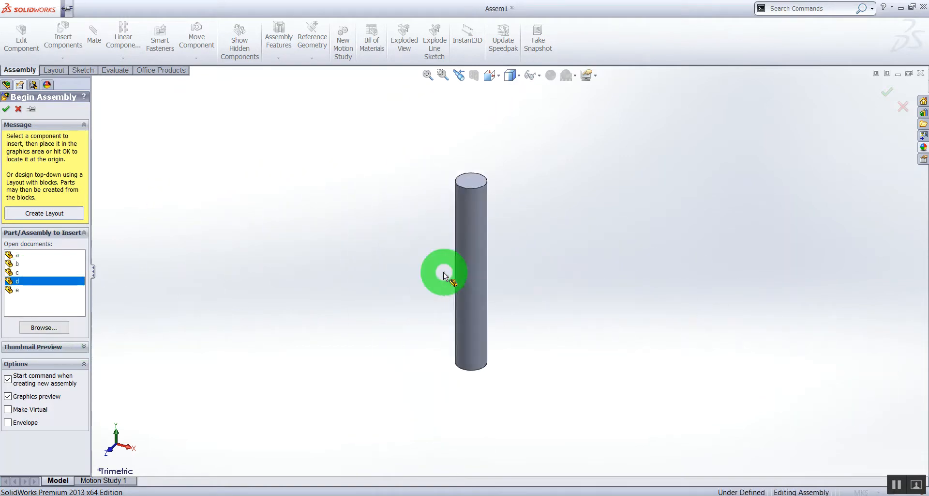
pyautogui.click(22, 290)
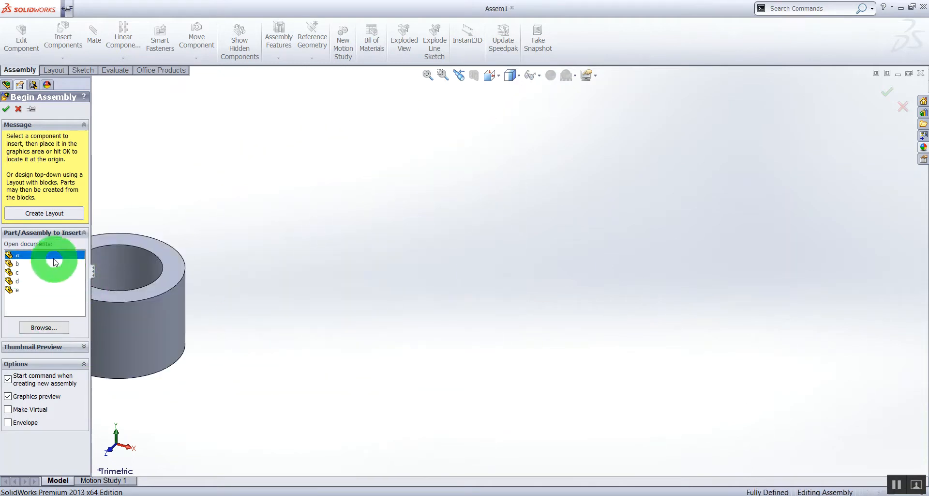
pyautogui.click(44, 328)
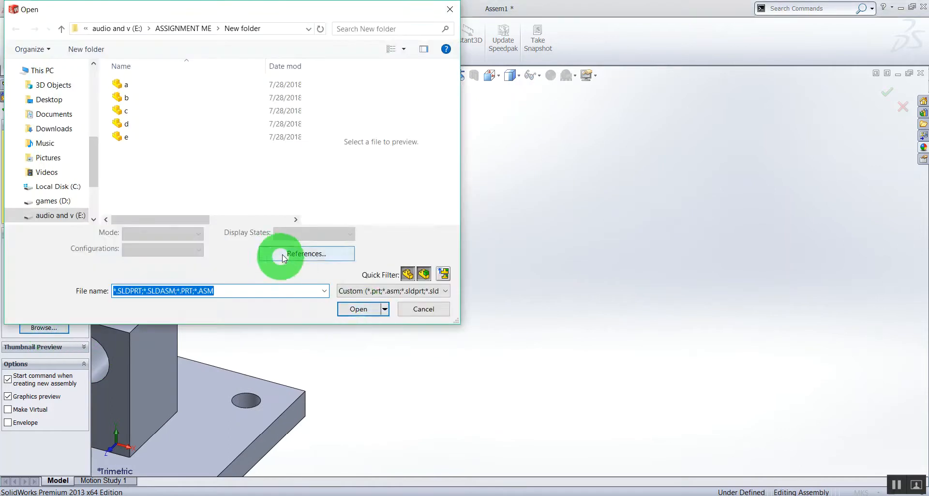
pyautogui.click(181, 95)
pyautogui.click(183, 86)
pyautogui.click(175, 122)
pyautogui.click(172, 170)
pyautogui.click(164, 87)
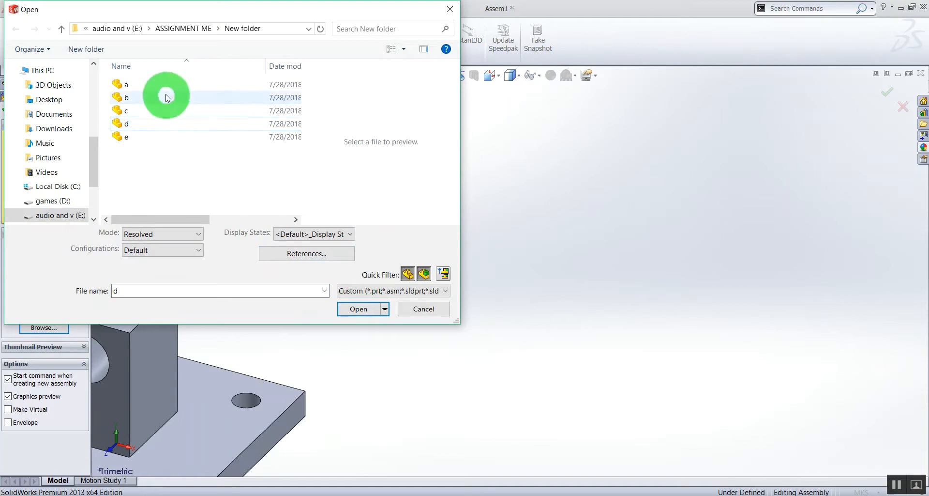
pyautogui.click(434, 318)
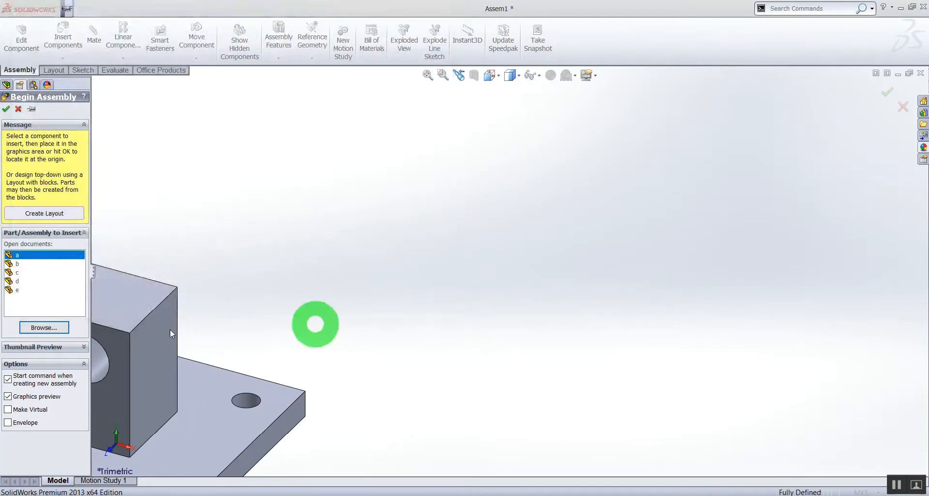
pyautogui.click(36, 275)
pyautogui.click(54, 331)
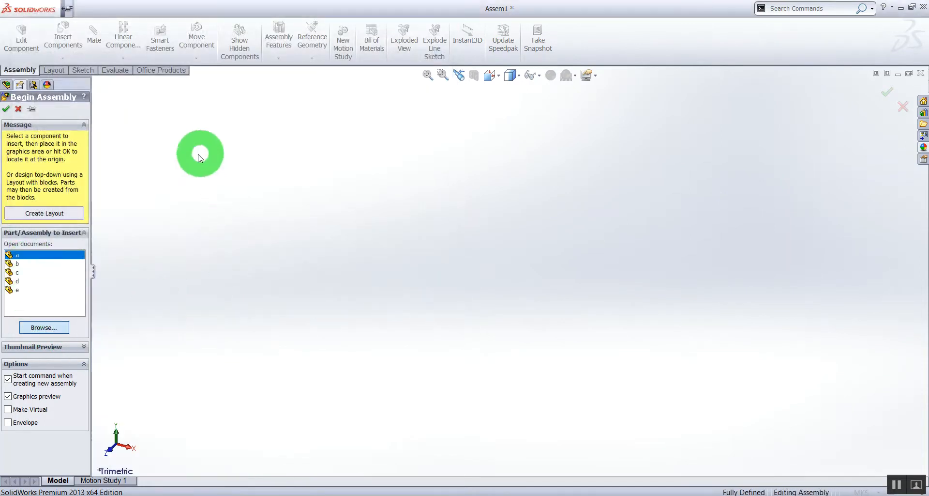
pyautogui.click(435, 316)
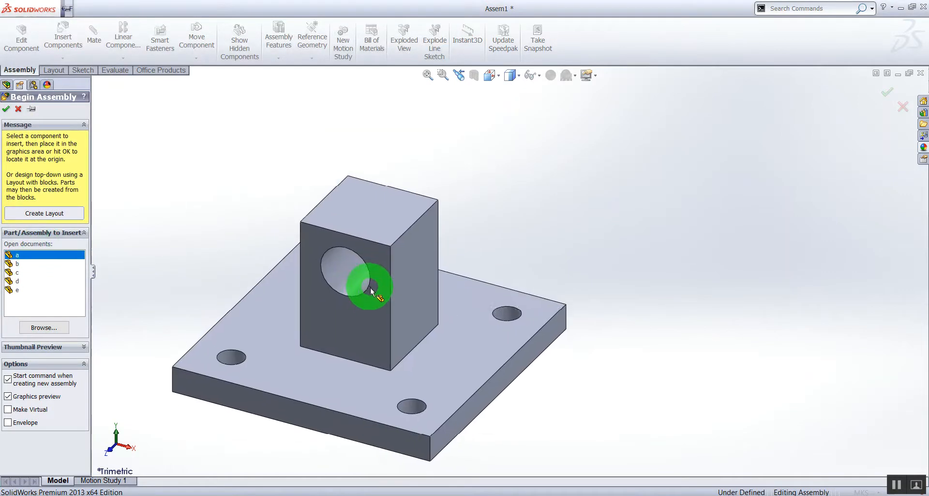
# - Place the base part a in the graphics area as the assembly's first component
pyautogui.click(383, 286)
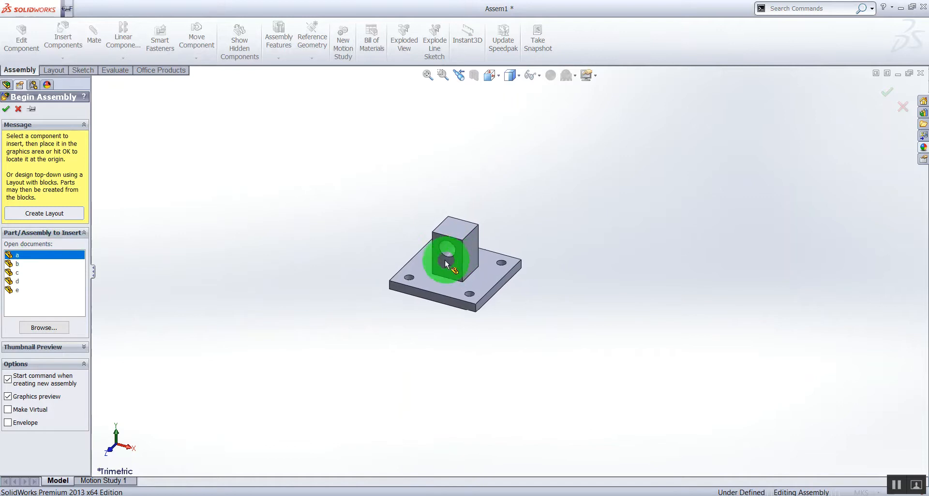
pyautogui.click(434, 261)
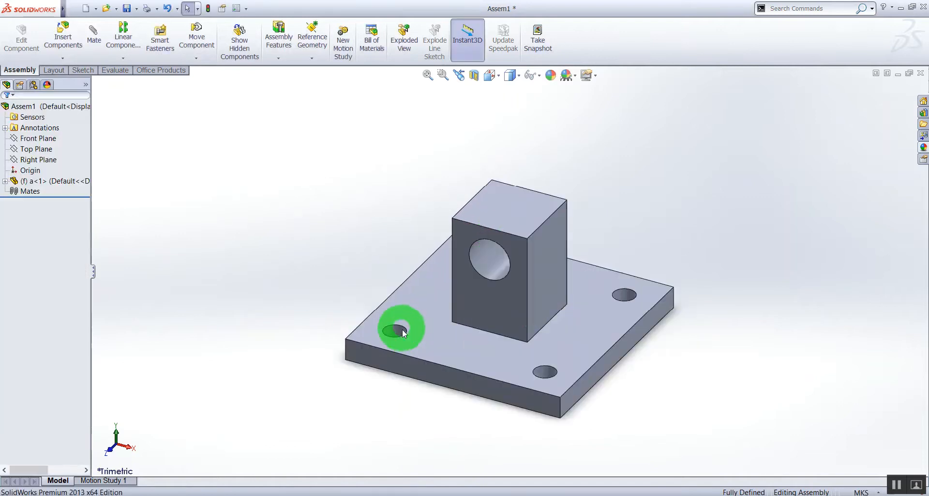
# - Insert the five-hole plate b and place it above the base block
pyautogui.click(67, 59)
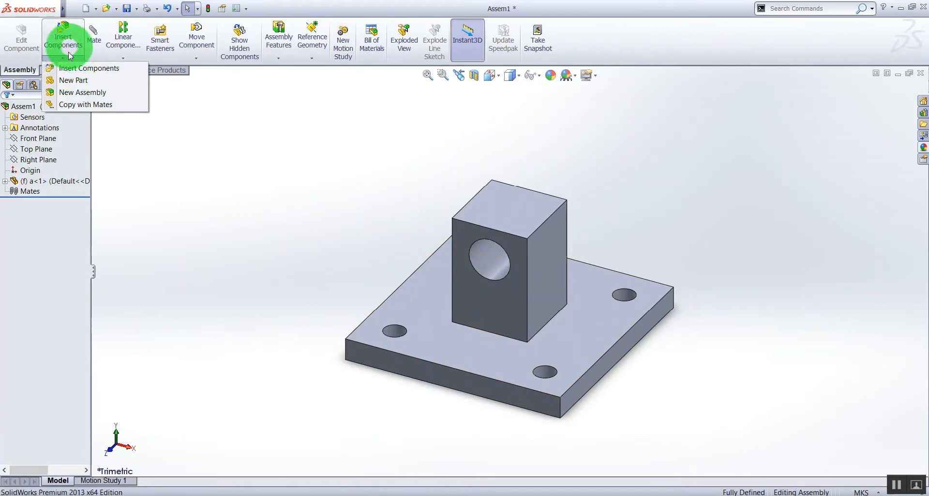
pyautogui.click(70, 69)
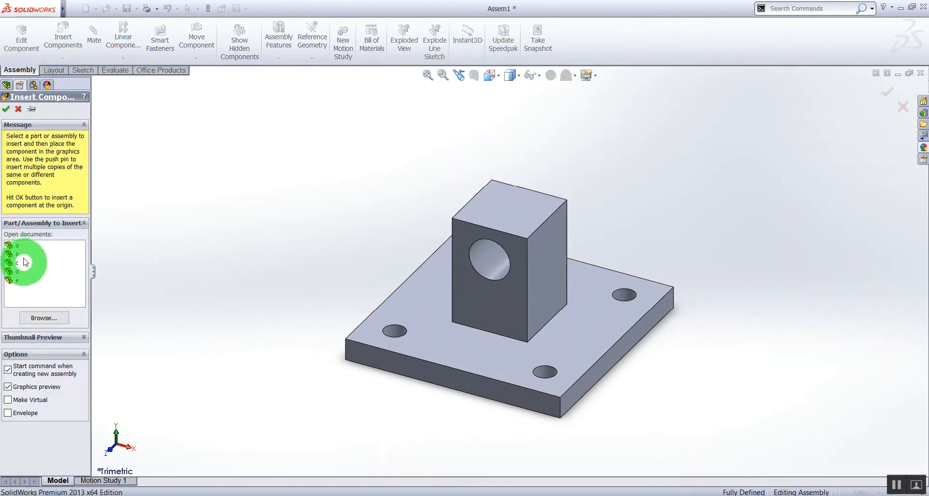
pyautogui.scroll(3, 422, 141)
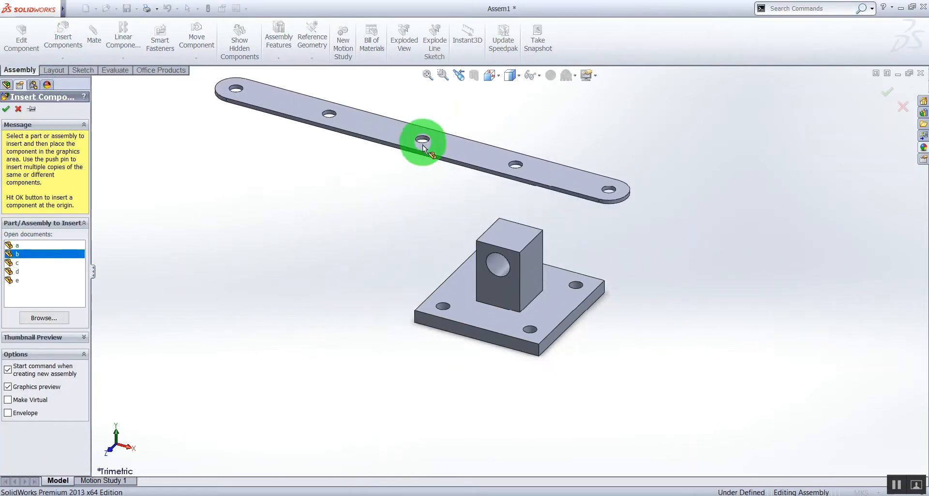
pyautogui.click(422, 160)
pyautogui.click(46, 171)
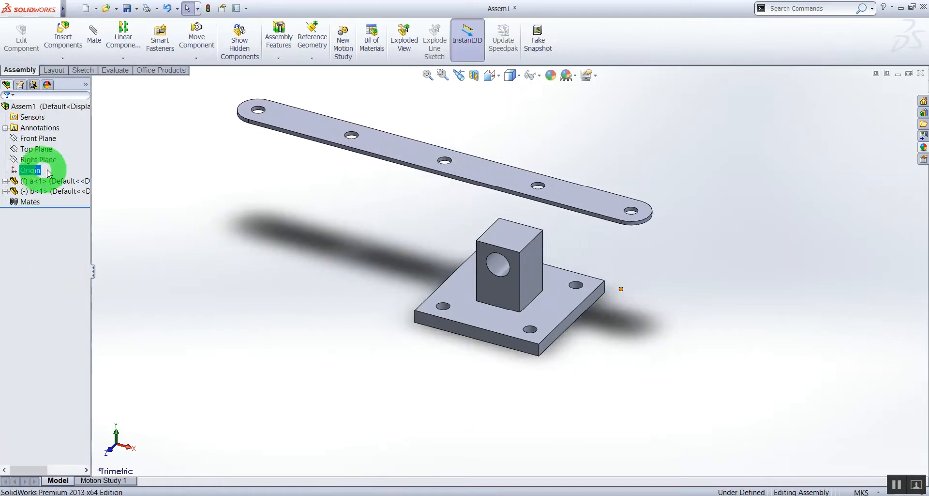
# - Insert the three-hole plate c beside the base and the axle d above that plate
pyautogui.click(66, 59)
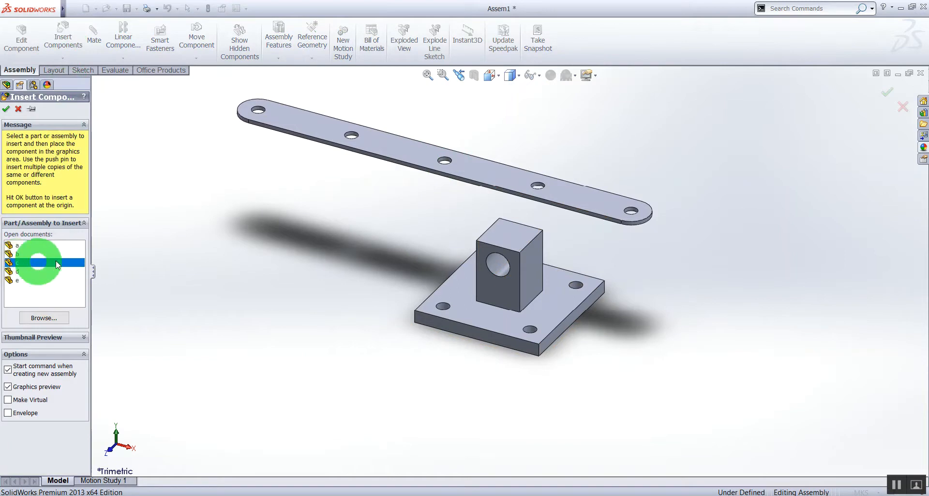
pyautogui.click(265, 306)
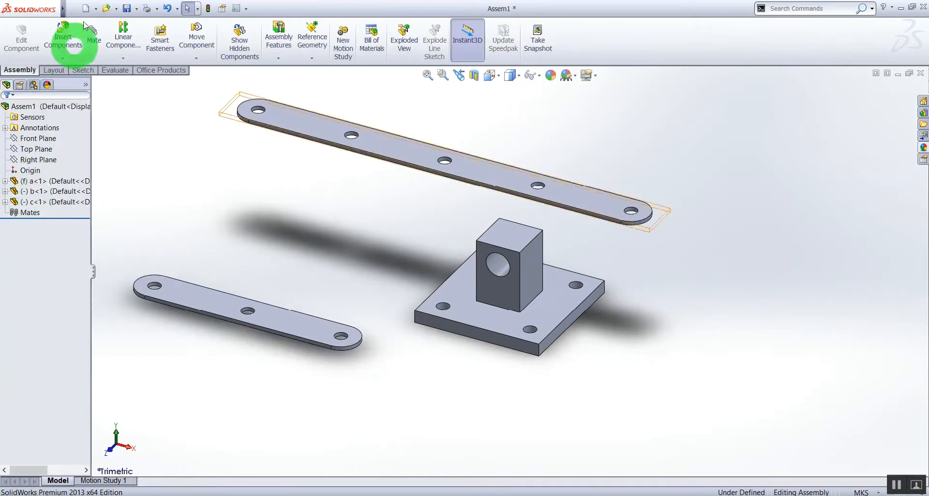
pyautogui.click(64, 39)
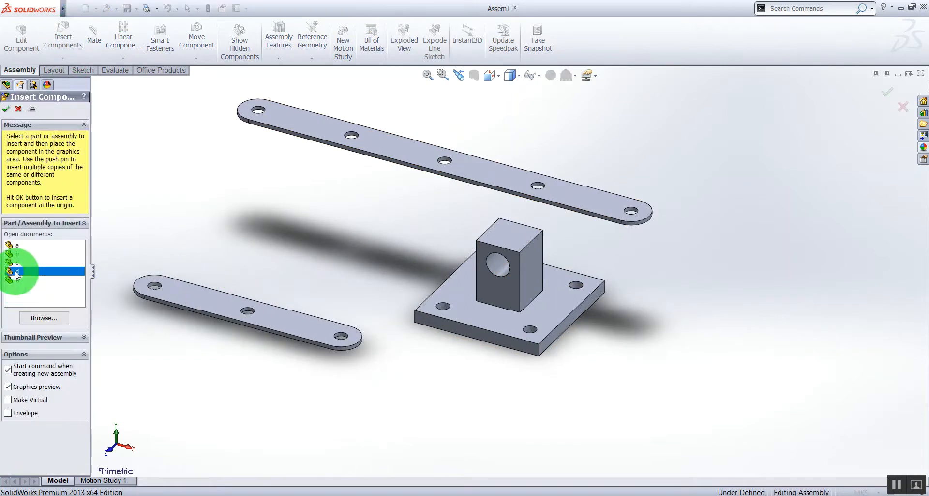
pyautogui.moveTo(16, 275); pyautogui.dragTo(175, 211)
# - Insert two instances of the sleeve e in the free space between the axle and the base
pyautogui.click(64, 38)
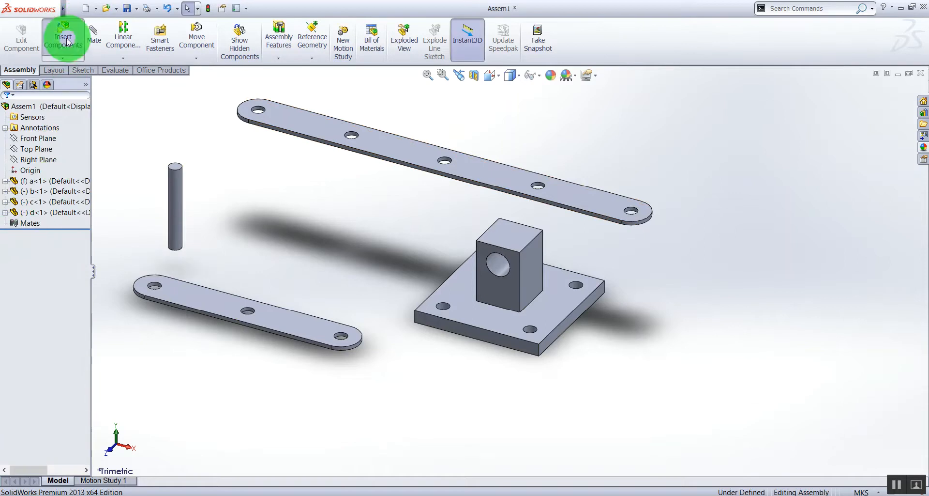
pyautogui.moveTo(173, 289); pyautogui.dragTo(271, 268)
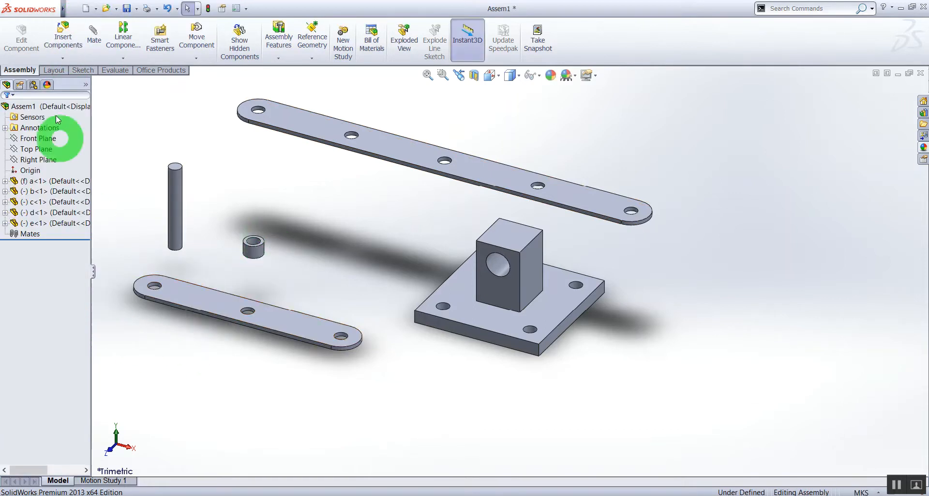
pyautogui.click(64, 58)
pyautogui.click(63, 30)
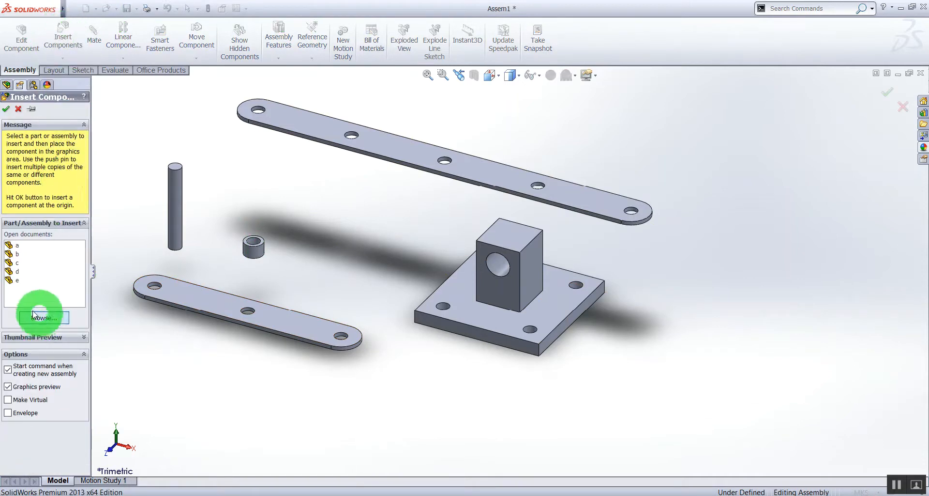
pyautogui.click(32, 316)
pyautogui.doubleClick(163, 136)
pyautogui.moveTo(164, 136); pyautogui.dragTo(403, 307)
pyautogui.click(350, 235)
pyautogui.scroll(4, 363, 311)
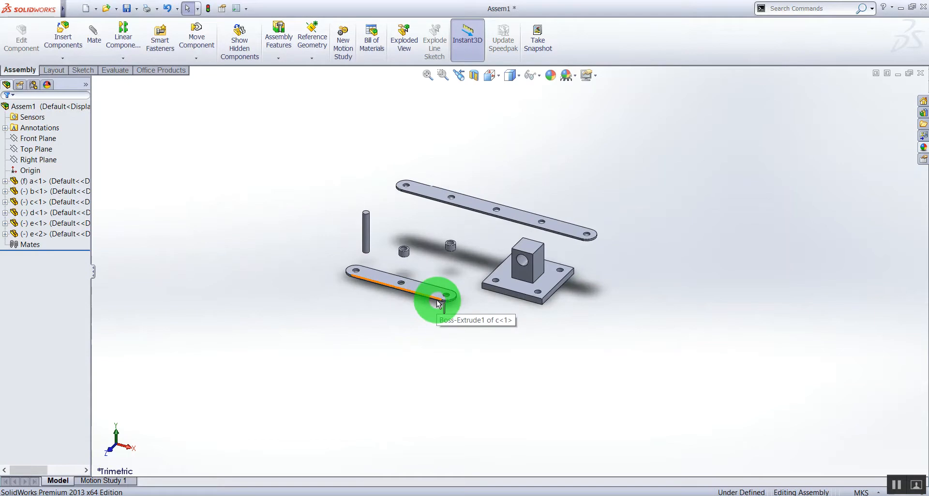
# - Switch to the PDF drawing, examine the final assembly illustration, and return to the Assem1 window
pyautogui.moveTo(450, 267); pyautogui.dragTo(568, 450, button='middle')
pyautogui.click(537, 495)
pyautogui.scroll(-1, 560, 280)
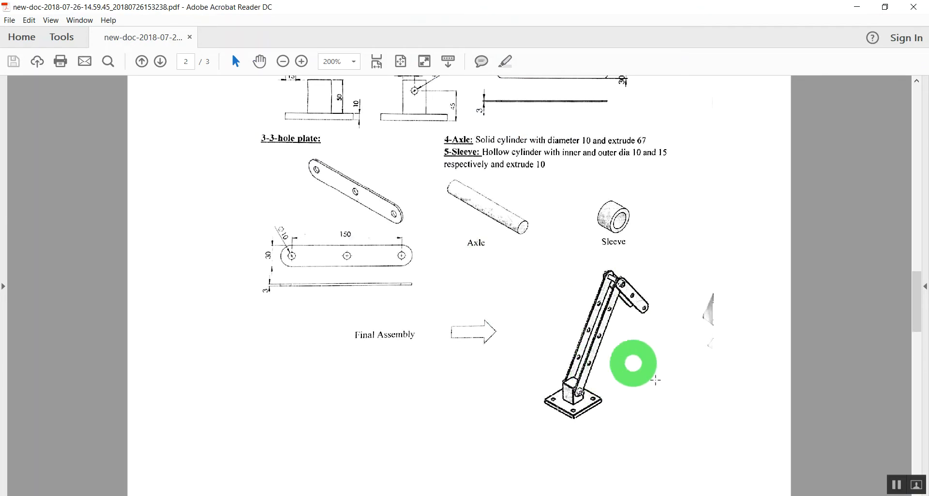
pyautogui.scroll(-1, 629, 334)
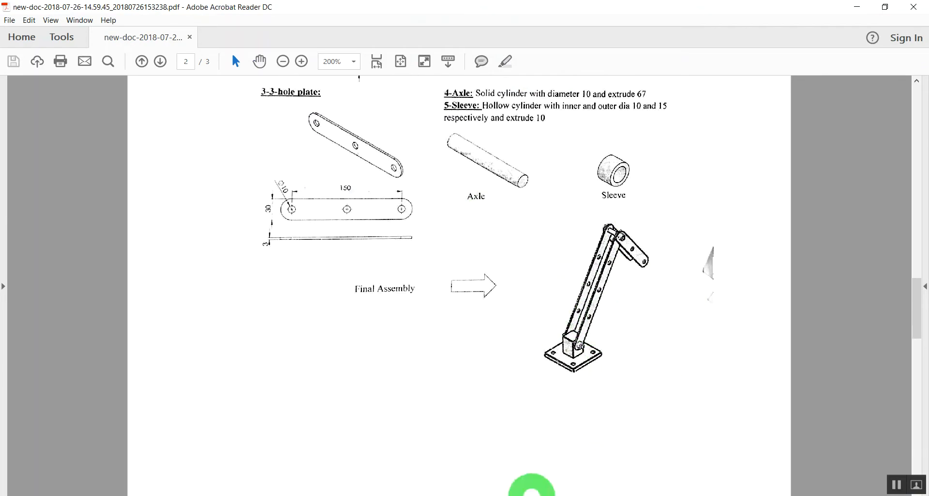
pyautogui.click(571, 491)
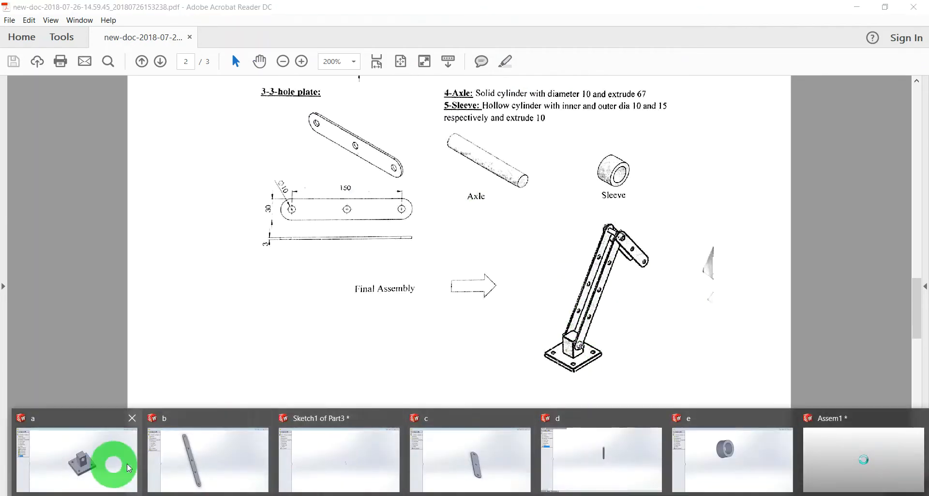
pyautogui.click(892, 445)
# - Add a concentric mate between the axle's cylindrical face and the hole through the base block
pyautogui.moveTo(529, 298); pyautogui.dragTo(398, 263, button='middle')
pyautogui.moveTo(492, 308); pyautogui.dragTo(654, 283, button='middle')
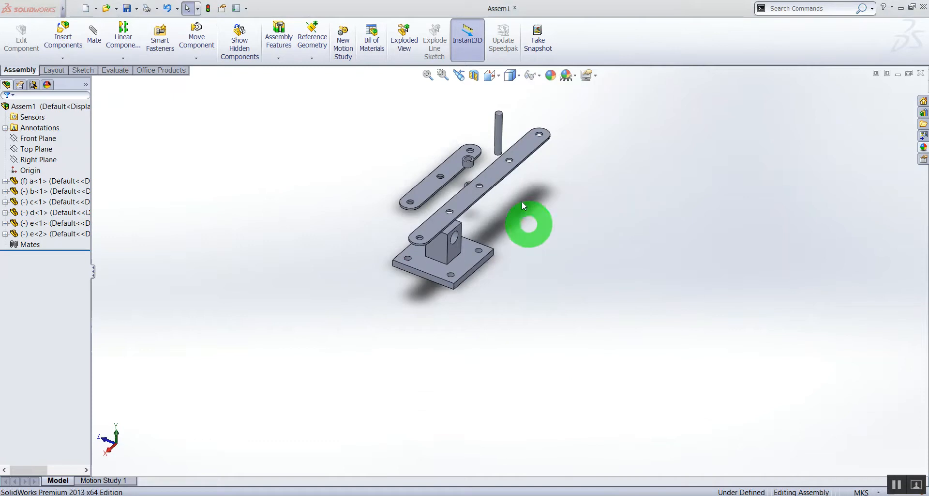
pyautogui.moveTo(510, 184)
pyautogui.keyDown('shift'); pyautogui.mouseDown(button='middle')
pyautogui.moveTo(511, 132)
pyautogui.moveTo(504, 185)
pyautogui.mouseUp(button='middle'); pyautogui.keyUp('shift')
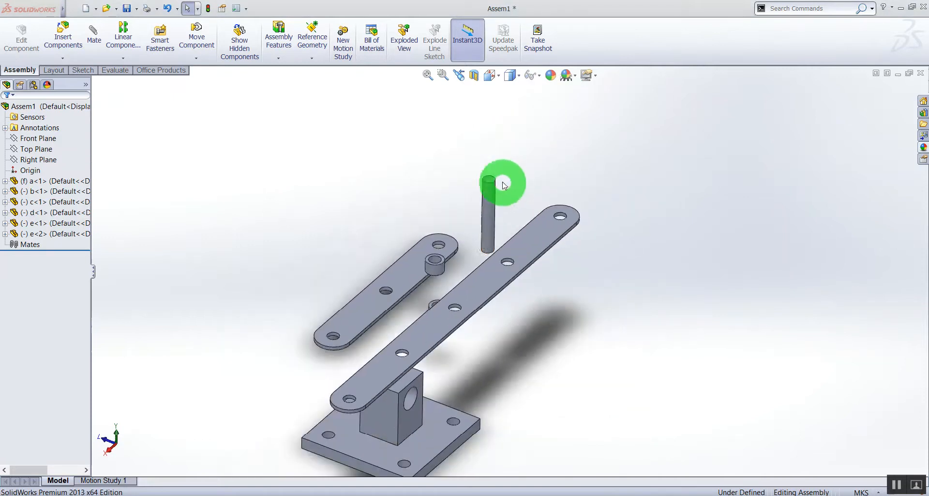
pyautogui.click(95, 37)
pyautogui.click(493, 212)
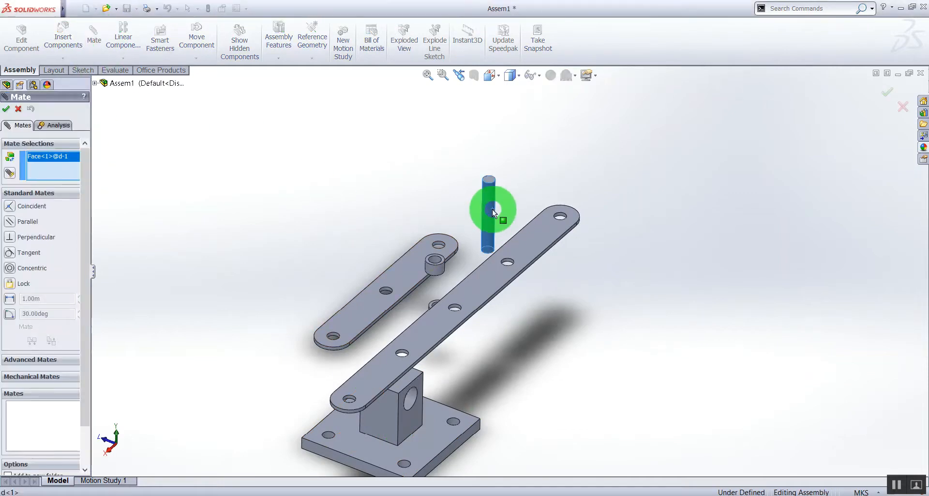
pyautogui.scroll(-10, 426, 407)
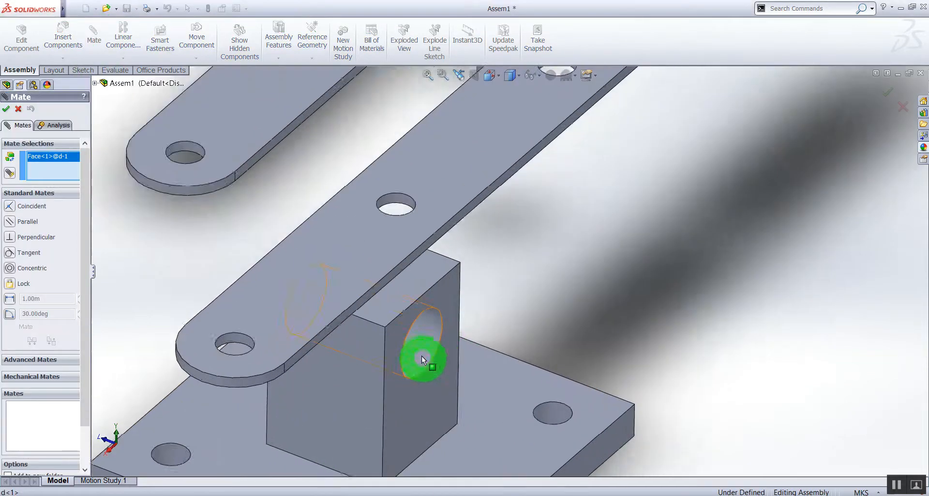
pyautogui.scroll(-2, 436, 352)
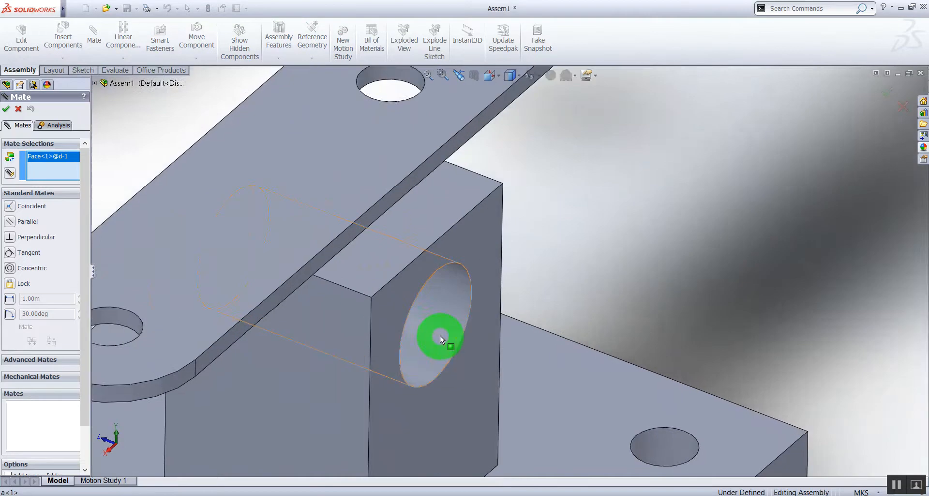
pyautogui.click(442, 339)
pyautogui.scroll(6, 535, 340)
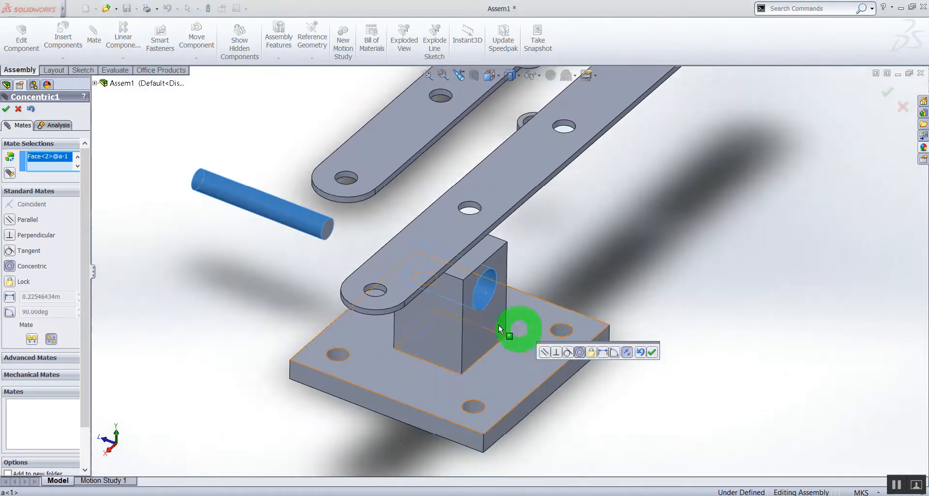
pyautogui.moveTo(296, 222); pyautogui.dragTo(375, 261)
pyautogui.click(277, 220)
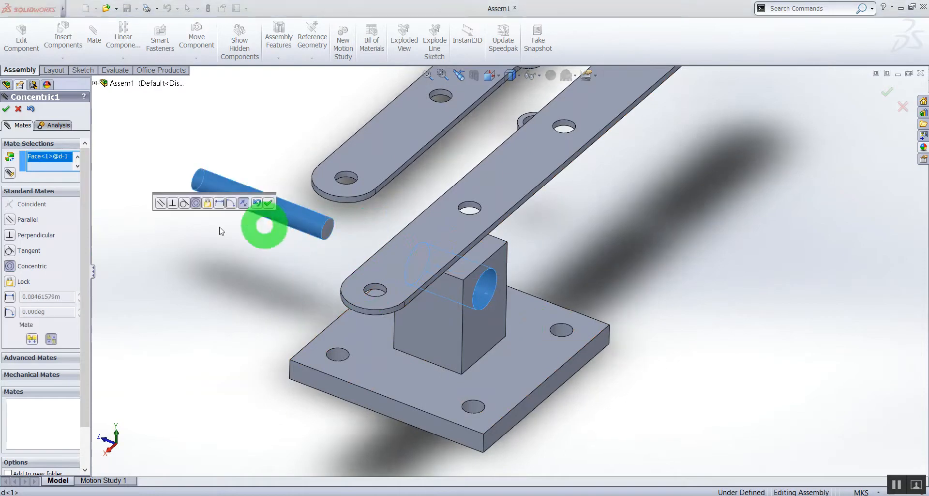
pyautogui.click(6, 109)
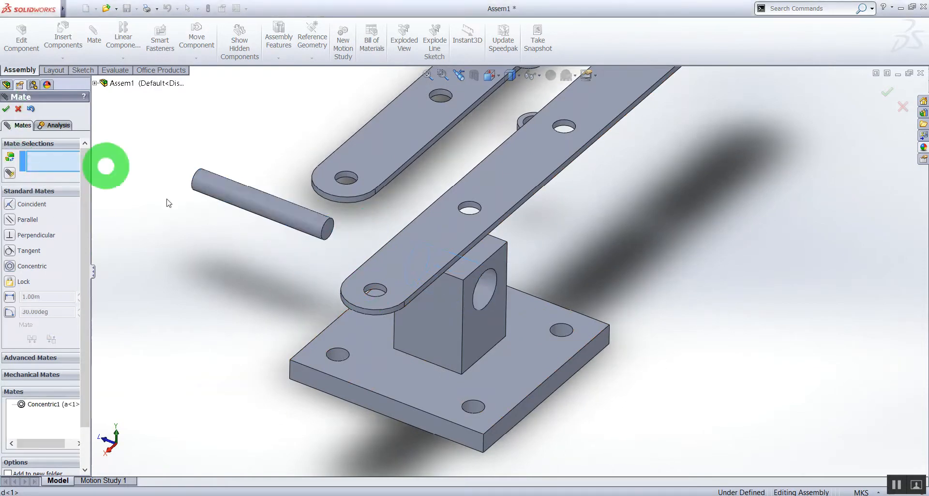
# - Slide the axle through the base block's hole so that it protrudes on both sides
pyautogui.moveTo(217, 187); pyautogui.dragTo(382, 281)
pyautogui.moveTo(687, 315); pyautogui.dragTo(613, 307, button='middle')
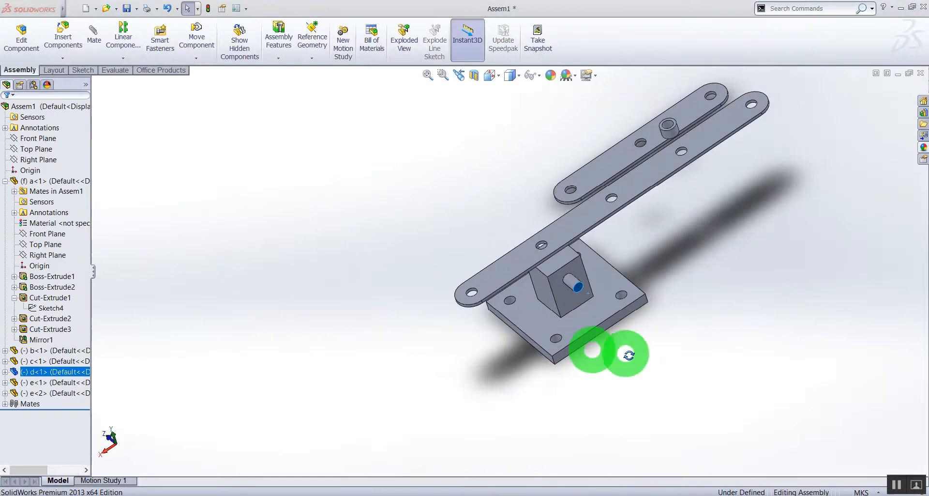
pyautogui.moveTo(629, 355); pyautogui.dragTo(632, 369, button='middle')
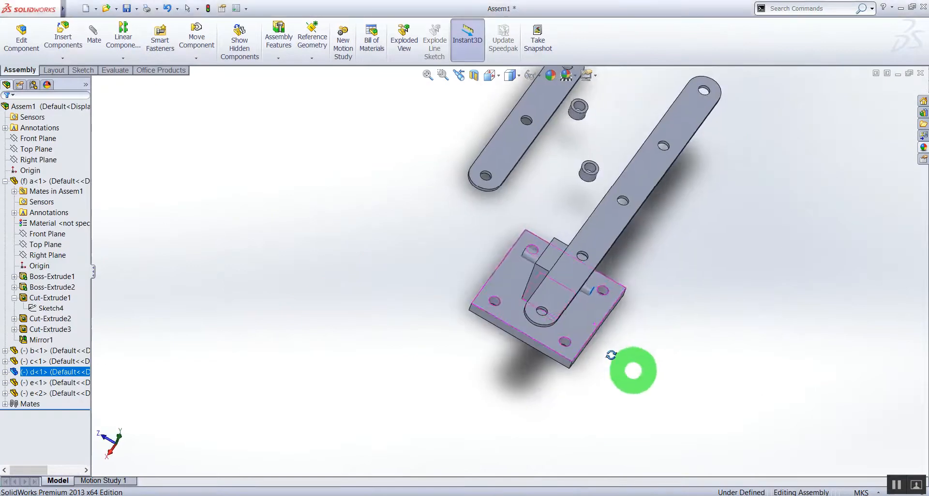
pyautogui.scroll(-6, 597, 307)
pyautogui.moveTo(567, 271); pyautogui.dragTo(547, 266, button='middle')
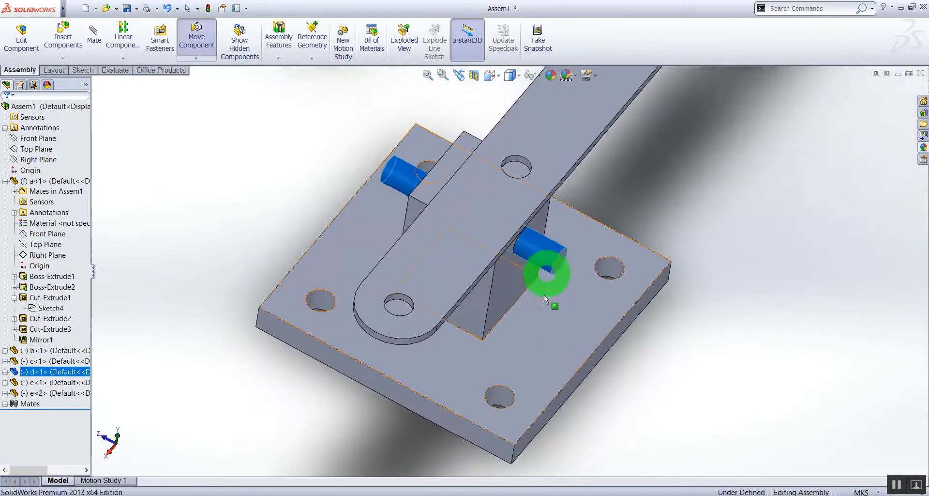
pyautogui.scroll(5, 547, 274)
pyautogui.moveTo(545, 335); pyautogui.dragTo(559, 335, button='middle')
pyautogui.scroll(-4, 535, 301)
pyautogui.scroll(-2, 536, 297)
# - Add a concentric mate between the axle and the end hole of the five-hole plate
pyautogui.click(93, 39)
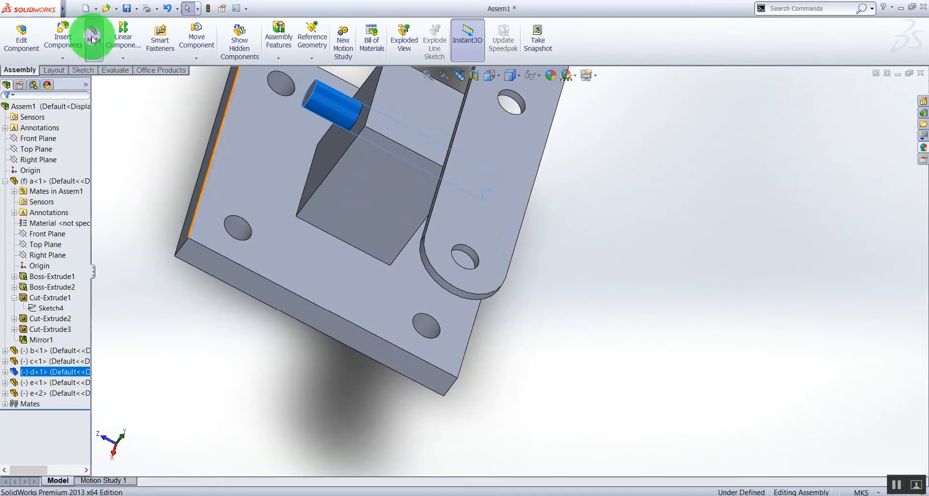
pyautogui.click(474, 246)
pyautogui.scroll(-3, 475, 257)
pyautogui.click(475, 256)
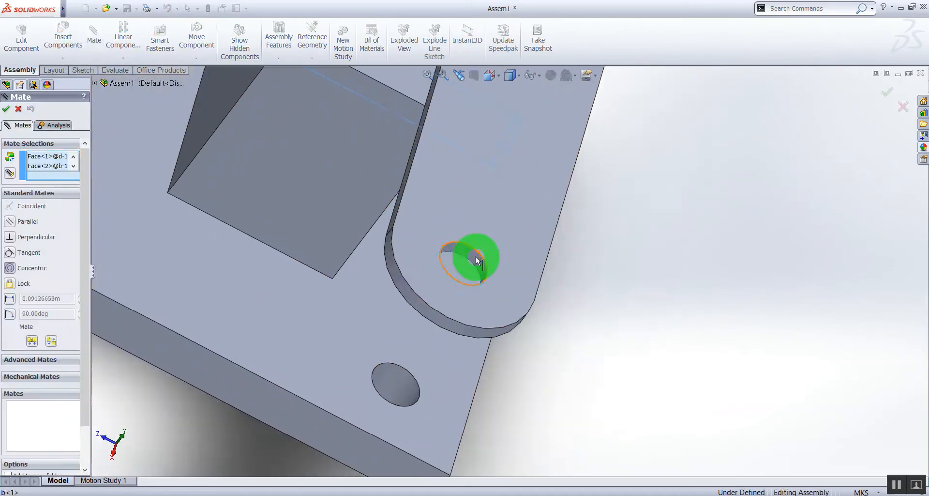
pyautogui.scroll(3, 442, 305)
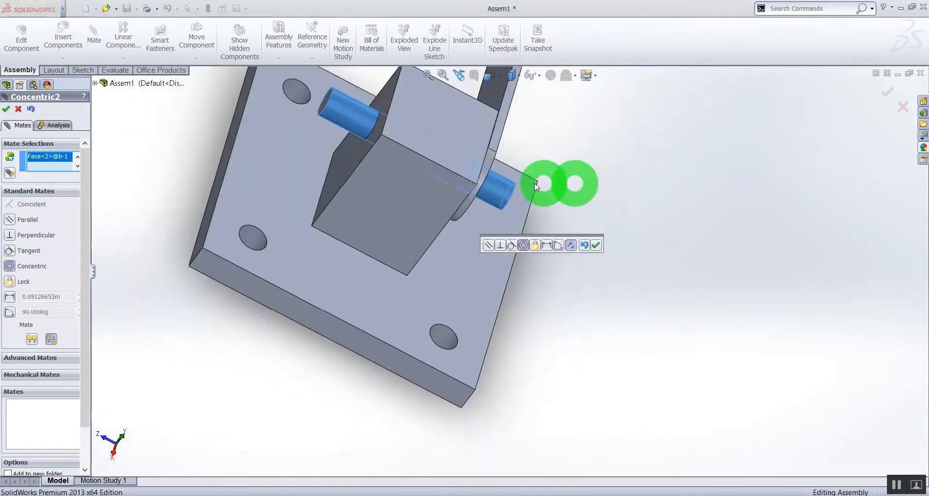
pyautogui.moveTo(537, 187); pyautogui.dragTo(465, 196, button='middle')
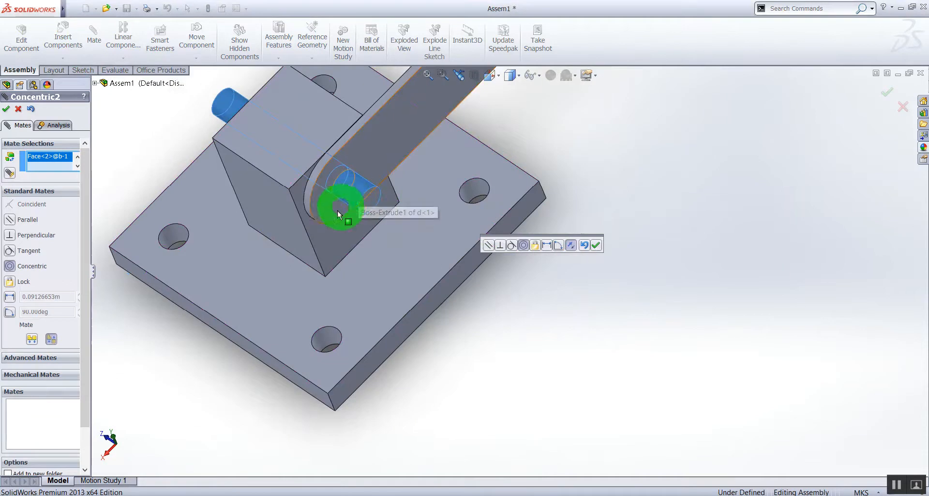
pyautogui.moveTo(358, 229); pyautogui.dragTo(259, 236, button='middle')
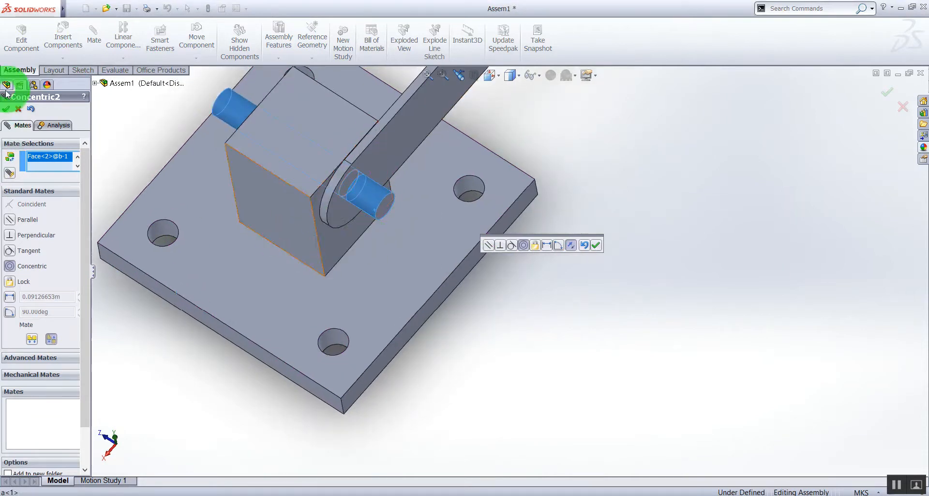
pyautogui.click(6, 109)
# - Swing the five-hole plate around the axle and shift it slightly away from the base block's side face
pyautogui.scroll(5, 341, 245)
pyautogui.moveTo(512, 218); pyautogui.dragTo(488, 239, button='middle')
pyautogui.scroll(3, 490, 241)
pyautogui.moveTo(562, 148); pyautogui.dragTo(532, 167)
pyautogui.moveTo(525, 242); pyautogui.dragTo(546, 208, button='middle')
pyautogui.scroll(-5, 458, 242)
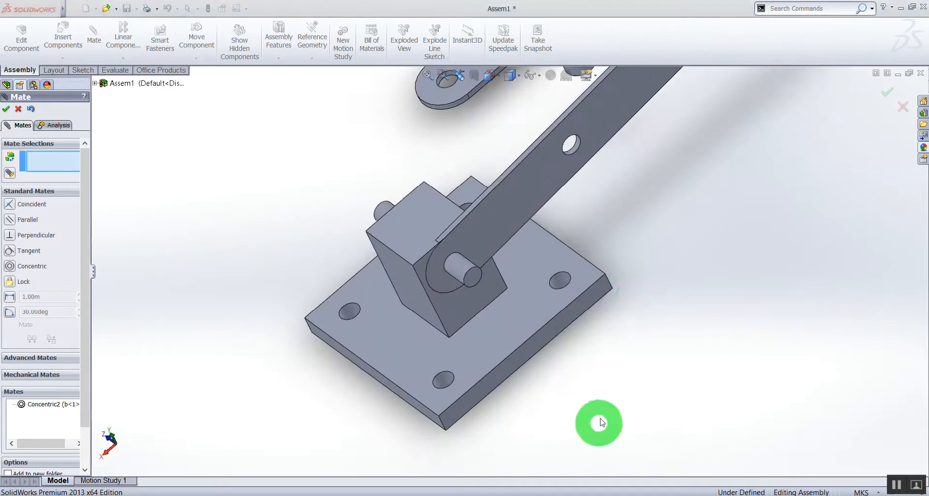
pyautogui.moveTo(672, 329); pyautogui.dragTo(631, 349, button='middle')
pyautogui.moveTo(581, 170); pyautogui.dragTo(608, 207)
pyautogui.moveTo(608, 208); pyautogui.dragTo(581, 224, button='middle')
pyautogui.moveTo(581, 224); pyautogui.dragTo(616, 234)
pyautogui.moveTo(616, 235); pyautogui.dragTo(648, 291, button='middle')
pyautogui.moveTo(641, 214); pyautogui.dragTo(652, 345)
pyautogui.moveTo(652, 368); pyautogui.dragTo(689, 373, button='middle')
pyautogui.scroll(8, 653, 369)
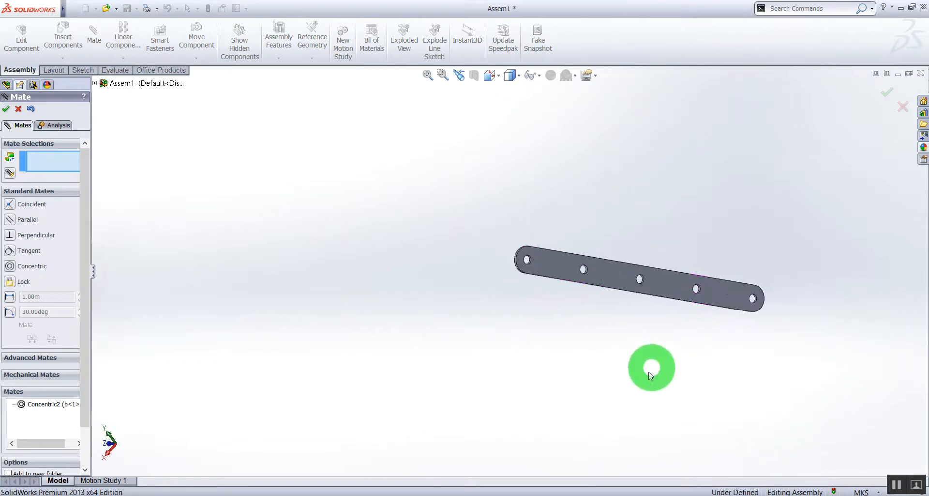
# - Swing the five-hole plate about the axle so its free end points up and away from the base
pyautogui.moveTo(458, 275); pyautogui.dragTo(365, 289, button='middle')
pyautogui.scroll(-4, 365, 289)
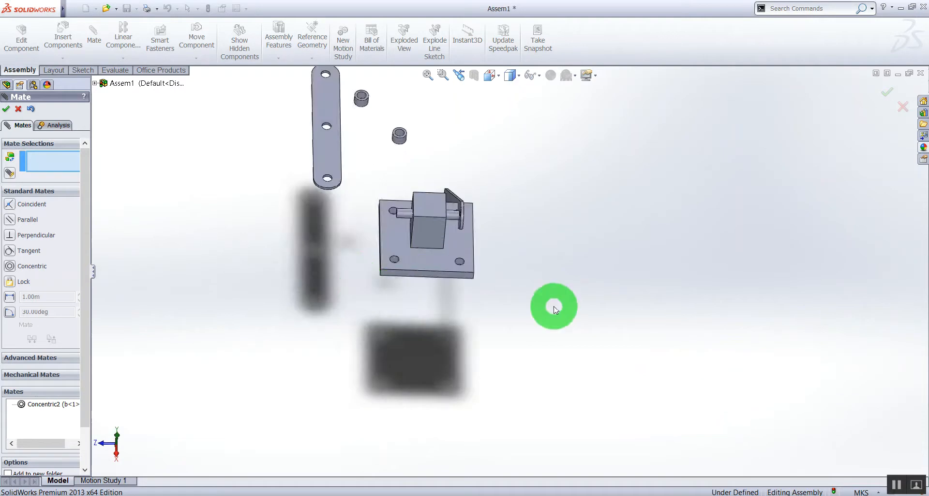
pyautogui.moveTo(554, 305); pyautogui.dragTo(531, 327, button='middle')
pyautogui.scroll(-3, 414, 287)
pyautogui.moveTo(498, 177); pyautogui.dragTo(473, 53)
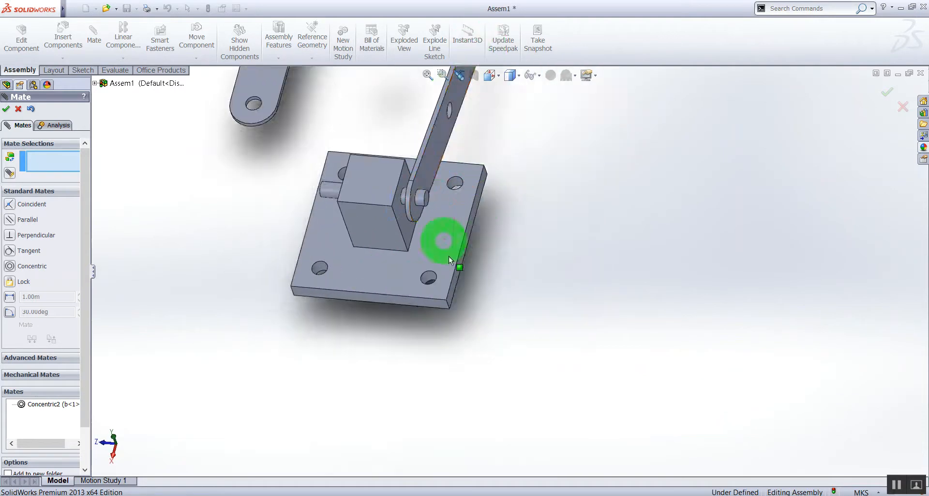
pyautogui.moveTo(449, 255); pyautogui.dragTo(430, 277, button='middle')
pyautogui.scroll(4, 422, 257)
pyautogui.scroll(3, 506, 194)
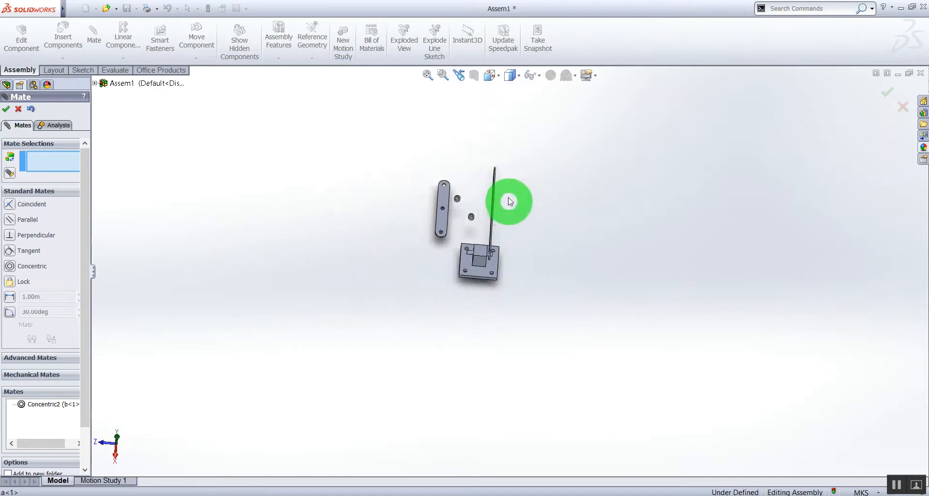
pyautogui.scroll(-7, 513, 205)
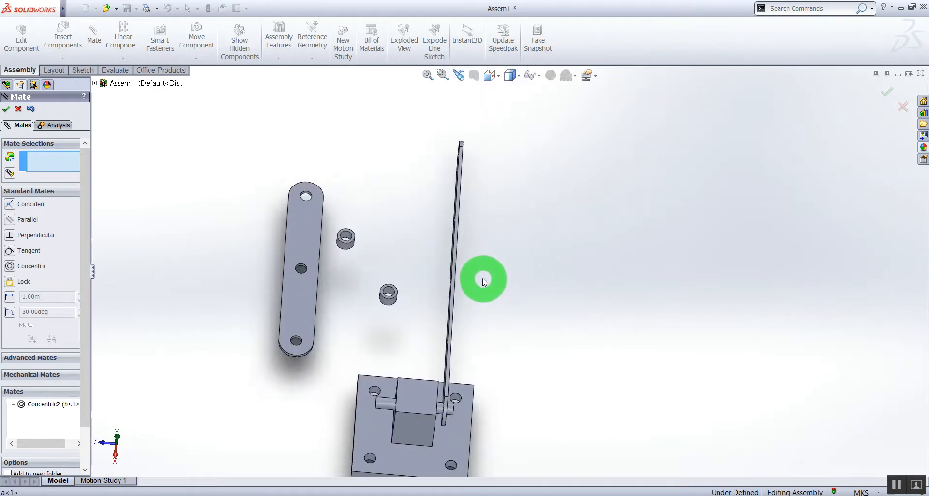
pyautogui.press('ctrl')
pyautogui.moveTo(455, 285)
pyautogui.keyDown('ctrl'); pyautogui.mouseDown()
pyautogui.moveTo(477, 275)
pyautogui.moveTo(453, 284)
pyautogui.moveTo(450, 275)
pyautogui.mouseUp(); pyautogui.keyUp('ctrl')
pyautogui.hotkey('ctrl', 'e')
pyautogui.click(455, 272)
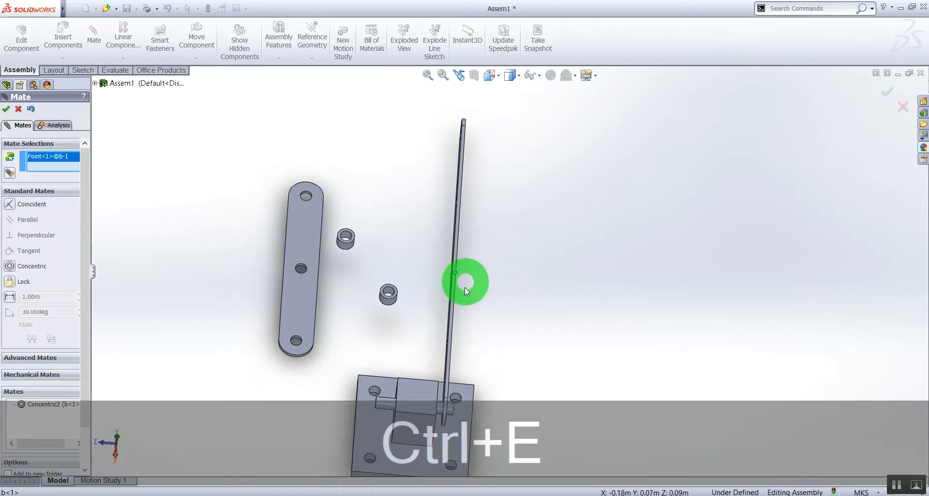
# - Close the Mate command and copy the five-hole plate b, placing the second instance beside the first
pyautogui.click(18, 111)
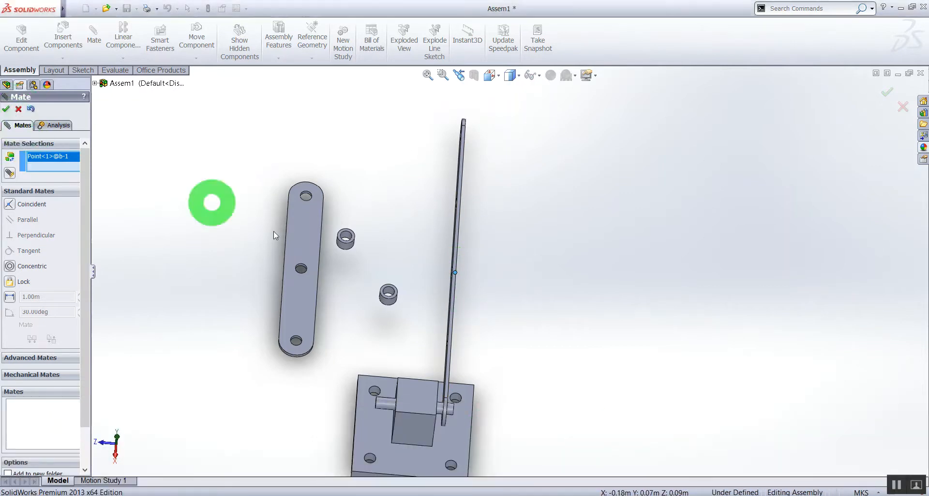
pyautogui.keyDown('ctrl'); pyautogui.moveTo(458, 251); pyautogui.dragTo(503, 262); pyautogui.keyUp('ctrl')
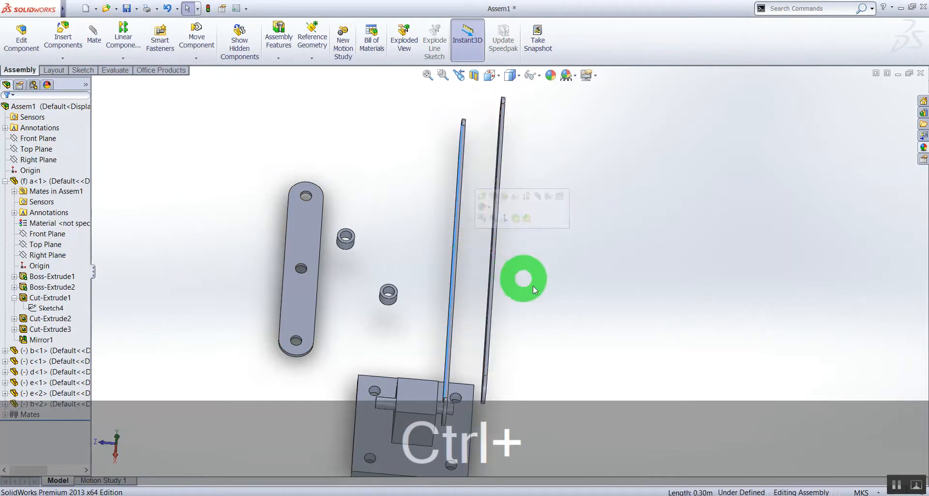
pyautogui.moveTo(543, 276); pyautogui.dragTo(506, 289, button='middle')
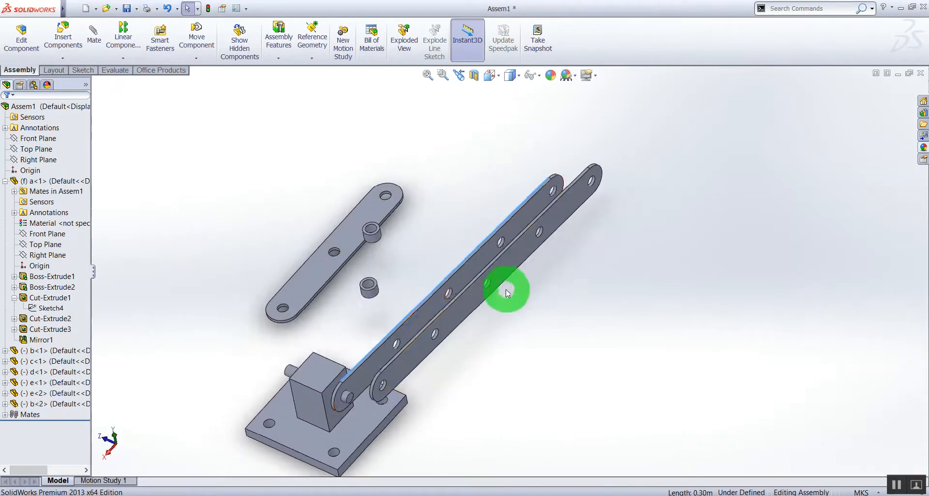
pyautogui.scroll(-5, 382, 382)
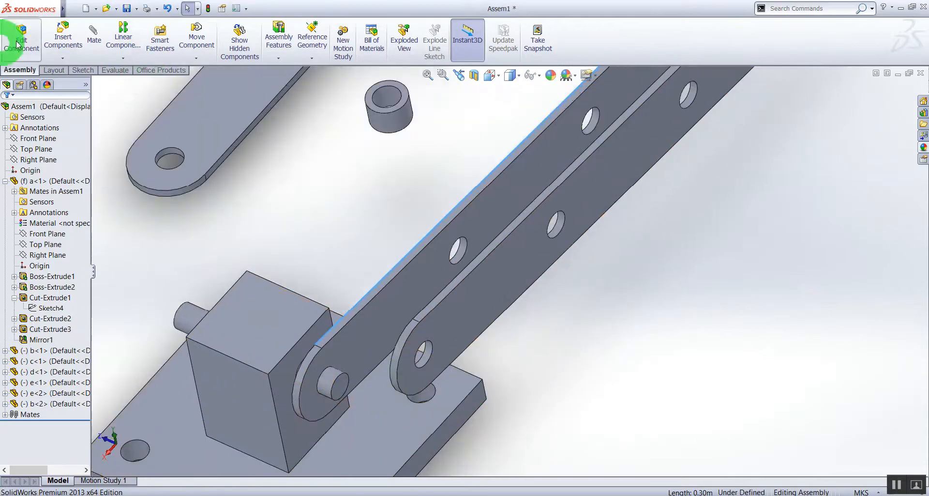
pyautogui.click(418, 377)
pyautogui.scroll(-3, 436, 358)
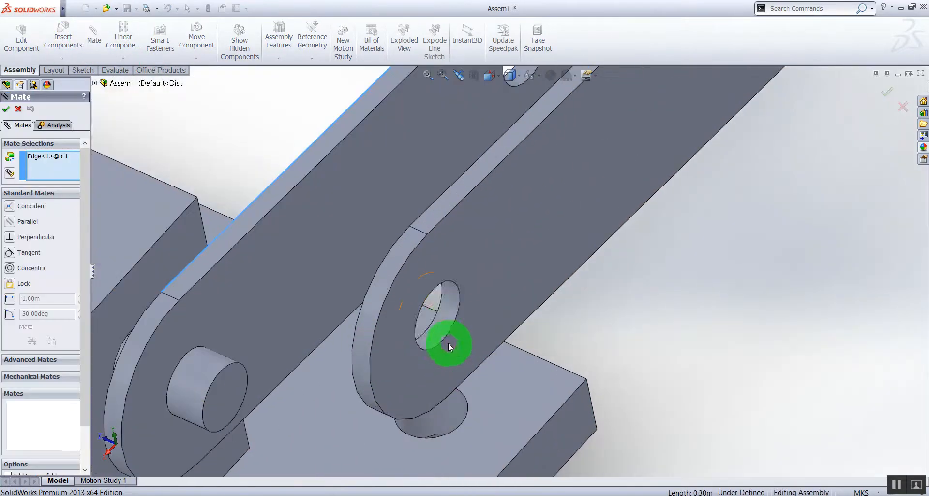
pyautogui.scroll(3, 446, 329)
pyautogui.click(393, 352)
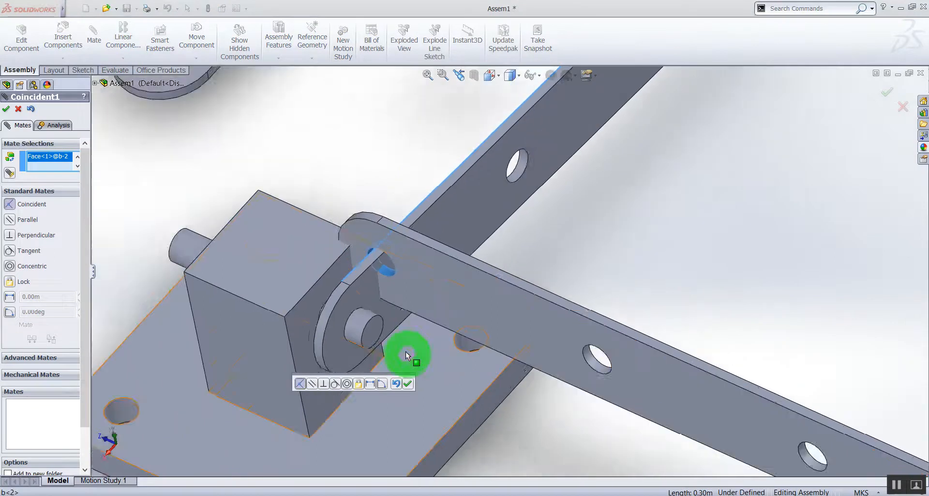
pyautogui.press('Escape')
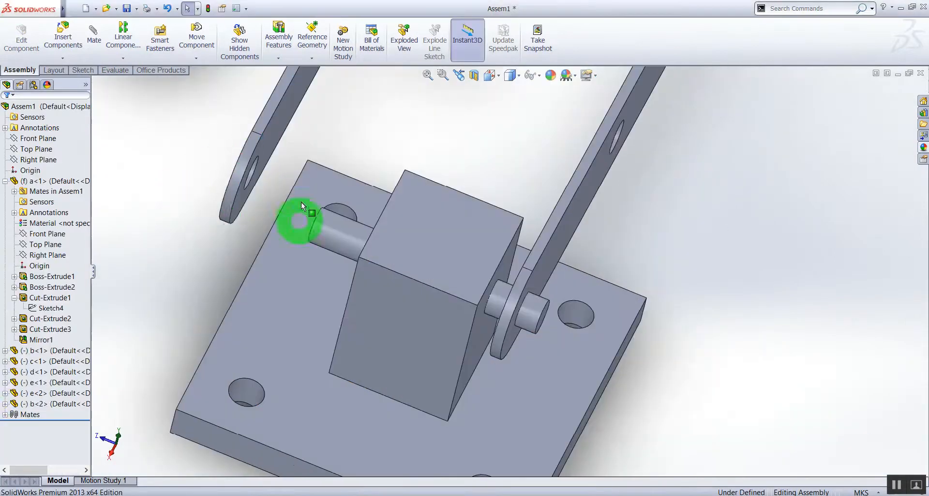
# - Add a concentric mate between the end hole of the second five-hole plate and the axle through the base block
pyautogui.scroll(-5, 297, 193)
pyautogui.scroll(4, 426, 227)
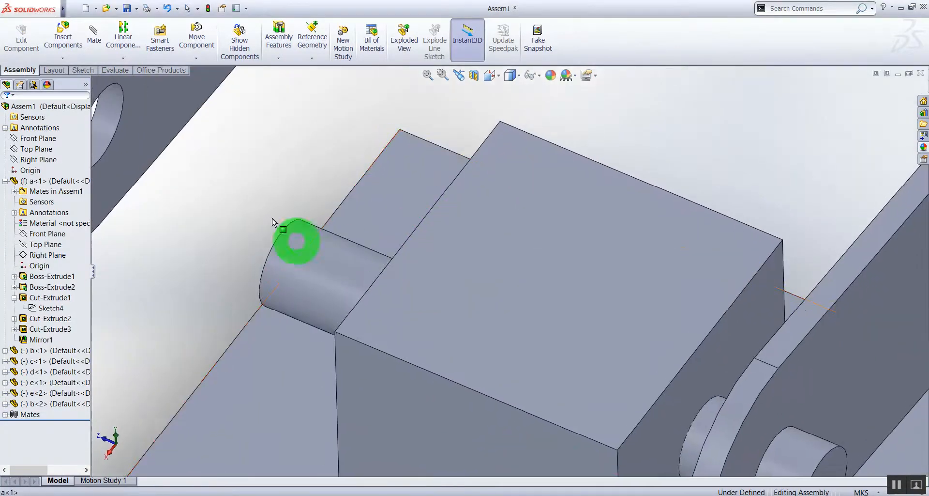
pyautogui.scroll(-2, 242, 191)
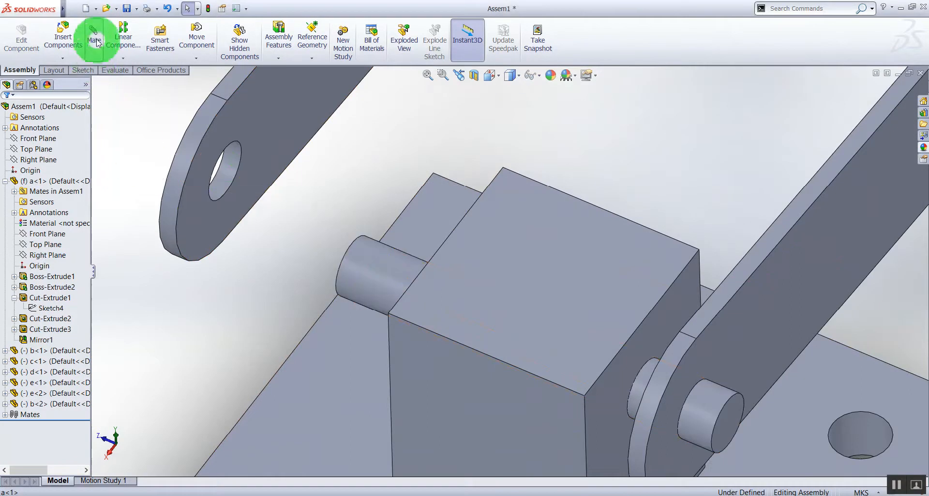
pyautogui.scroll(-2, 237, 176)
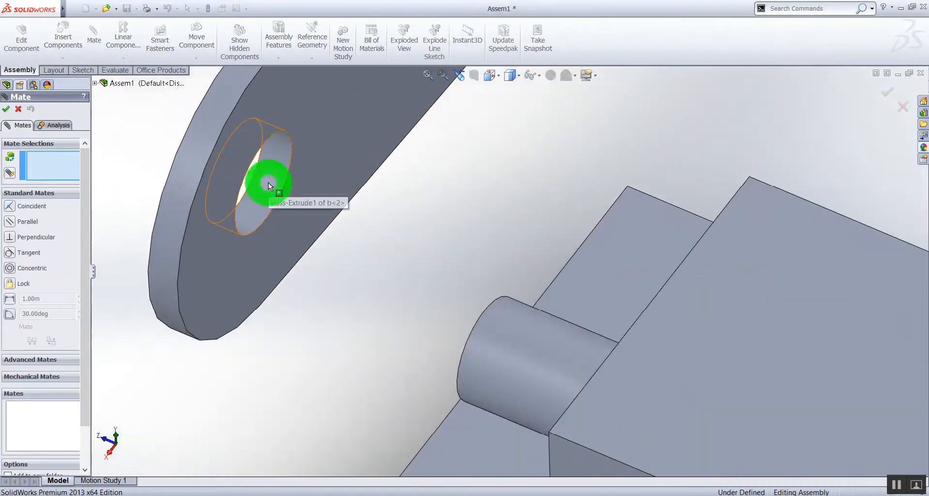
pyautogui.click(270, 185)
pyautogui.scroll(3, 452, 309)
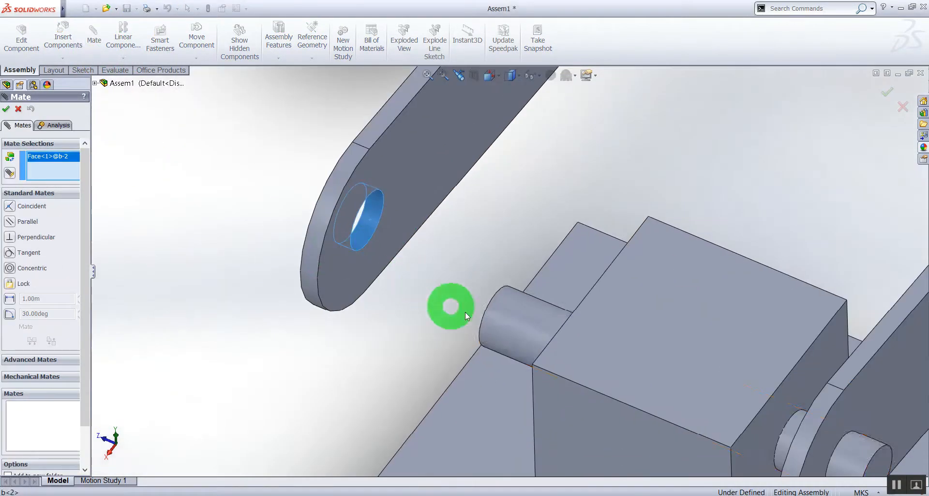
pyautogui.click(519, 318)
pyautogui.scroll(3, 513, 329)
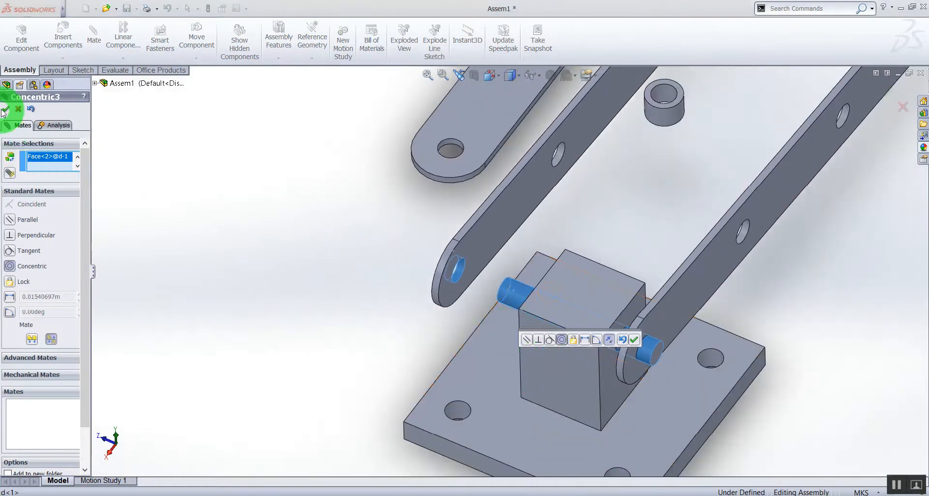
pyautogui.click(6, 110)
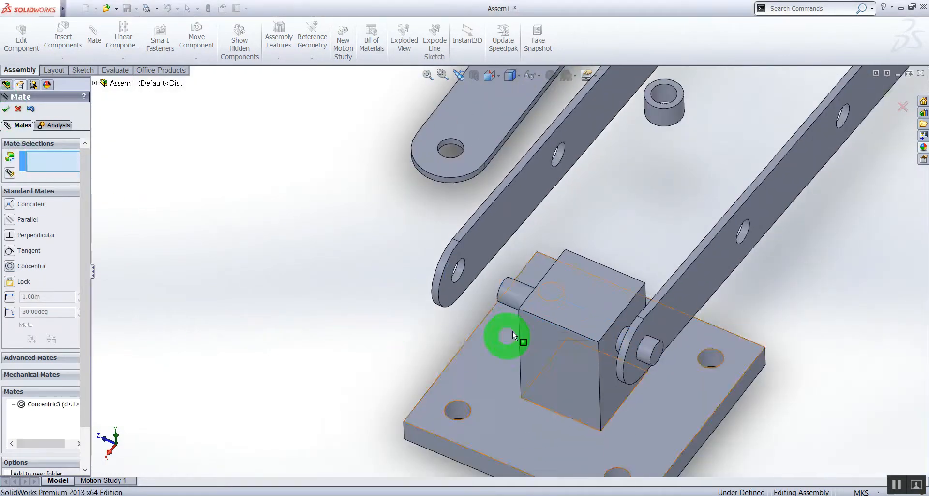
# - Slide the second five-hole plate along the axle until it sits on the axle close to the base block
pyautogui.scroll(3, 518, 329)
pyautogui.moveTo(499, 252); pyautogui.dragTo(546, 269)
pyautogui.moveTo(557, 325); pyautogui.dragTo(597, 348, button='middle')
pyautogui.scroll(-5, 603, 289)
pyautogui.scroll(-1, 603, 289)
# - Add a coincident mate between the inner face of the first five-hole plate and the adjacent side face of the base block
pyautogui.moveTo(603, 291); pyautogui.dragTo(583, 291, button='middle')
pyautogui.moveTo(476, 213); pyautogui.dragTo(485, 220, button='middle')
pyautogui.moveTo(579, 322); pyautogui.dragTo(555, 316, button='middle')
pyautogui.moveTo(569, 404); pyautogui.dragTo(506, 380, button='middle')
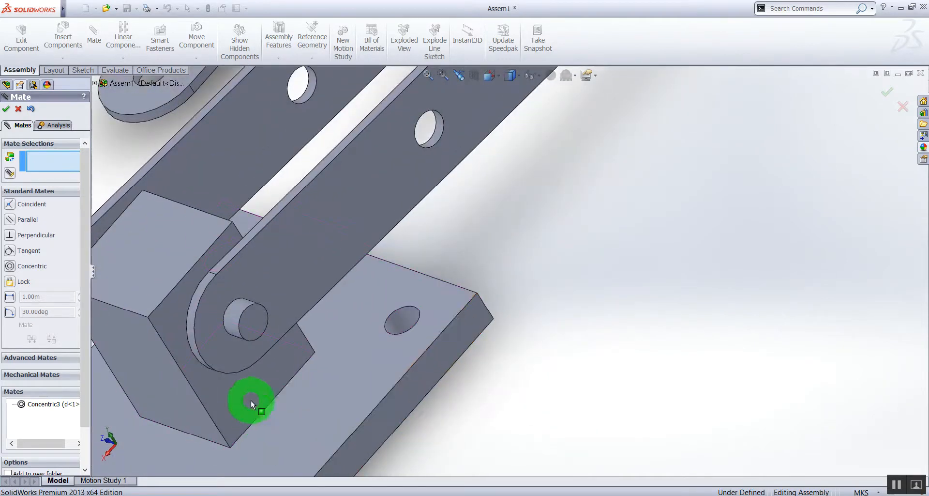
pyautogui.moveTo(469, 404); pyautogui.dragTo(487, 417, button='middle')
pyautogui.moveTo(442, 313); pyautogui.dragTo(462, 334, button='middle')
pyautogui.scroll(3, 458, 329)
pyautogui.moveTo(453, 304); pyautogui.dragTo(400, 372, button='middle')
pyautogui.click(463, 238)
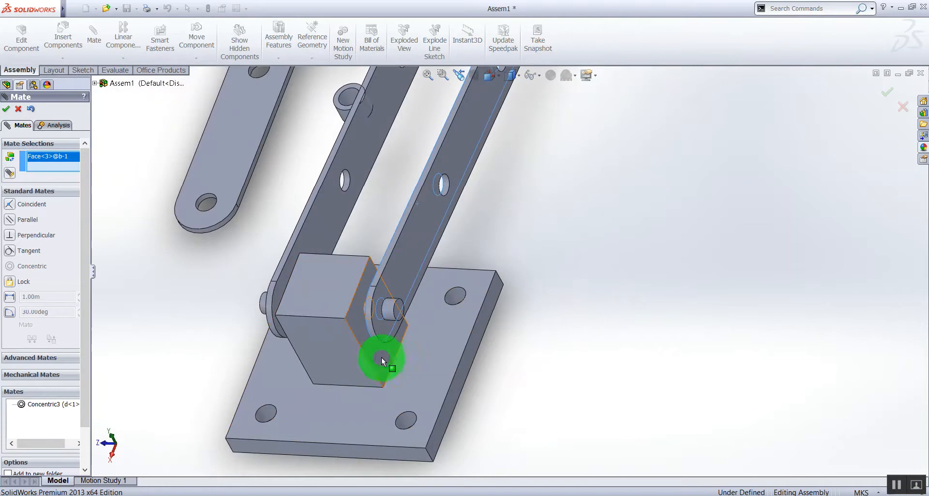
pyautogui.click(394, 383)
pyautogui.click(448, 371)
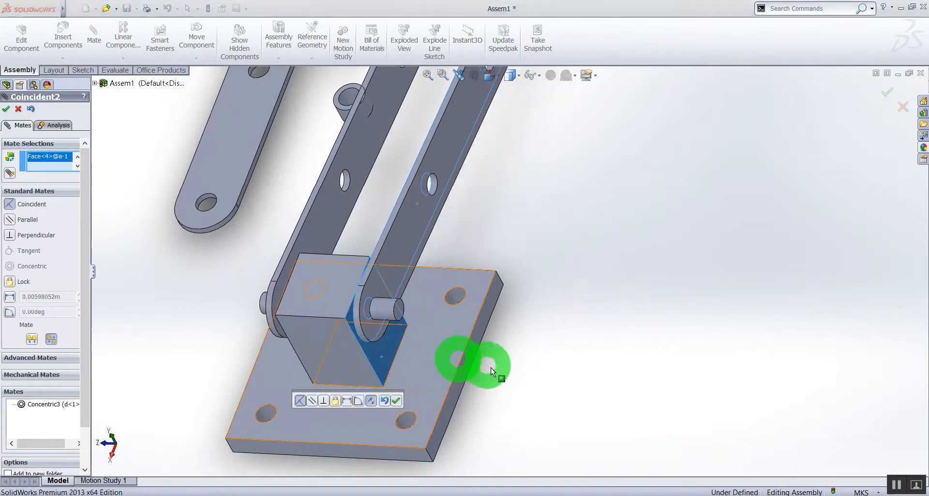
pyautogui.hotkey('ctrl', '8')
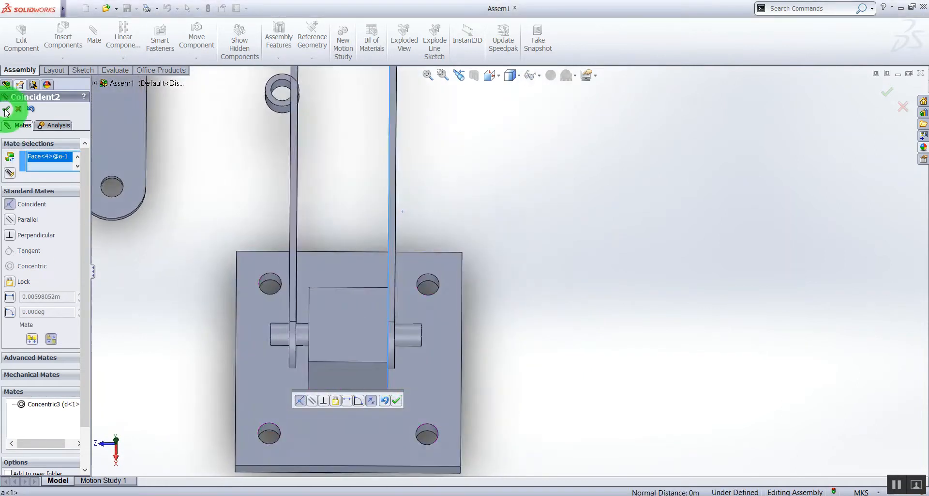
pyautogui.click(6, 109)
# - Add a coincident mate between the inner face of the second five-hole plate and the opposite side face of the base block
pyautogui.moveTo(383, 269); pyautogui.dragTo(384, 323, button='middle')
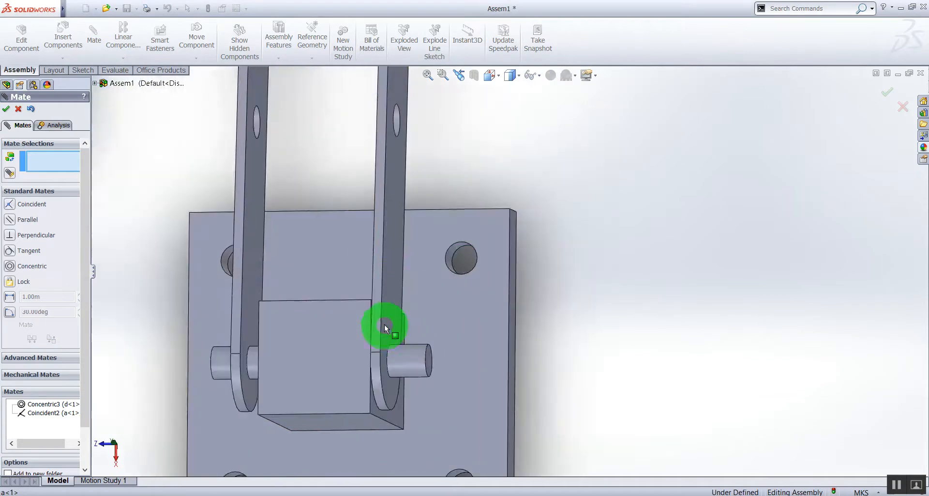
pyautogui.scroll(-4, 388, 323)
pyautogui.scroll(2, 434, 336)
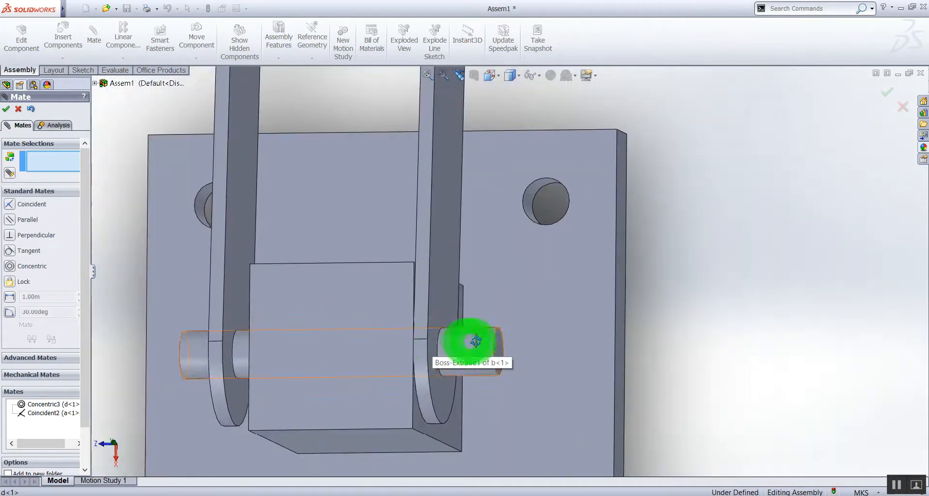
pyautogui.moveTo(476, 341); pyautogui.dragTo(494, 338, button='middle')
pyautogui.moveTo(479, 211)
pyautogui.mouseDown(button='middle')
pyautogui.moveTo(452, 205)
pyautogui.moveTo(385, 122)
pyautogui.moveTo(318, 155)
pyautogui.moveTo(382, 141)
pyautogui.moveTo(433, 248)
pyautogui.moveTo(402, 181)
pyautogui.mouseUp(button='middle')
pyautogui.moveTo(424, 182); pyautogui.dragTo(471, 324)
pyautogui.moveTo(676, 277); pyautogui.dragTo(659, 296, button='middle')
pyautogui.moveTo(438, 341); pyautogui.dragTo(417, 336, button='middle')
pyautogui.click(277, 195)
pyautogui.moveTo(323, 323); pyautogui.dragTo(279, 353, button='middle')
pyautogui.click(280, 353)
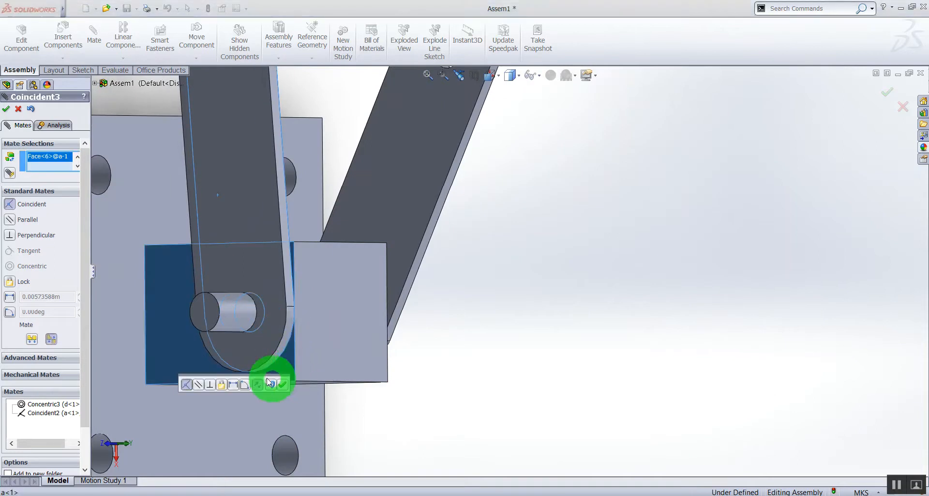
pyautogui.moveTo(341, 281); pyautogui.dragTo(292, 262, button='middle')
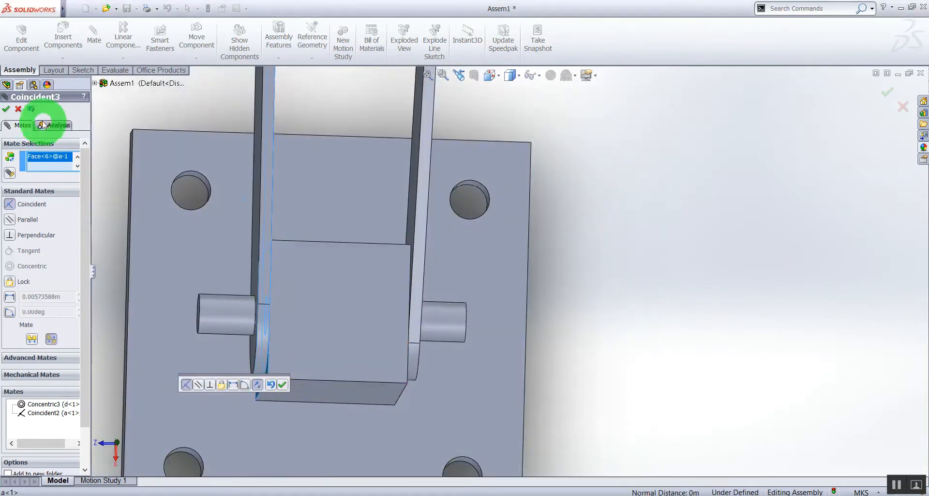
pyautogui.click(7, 110)
# - Close the Mate command and copy the axle d, placing the second instance beside the upper part of the five-hole plates
pyautogui.scroll(8, 379, 313)
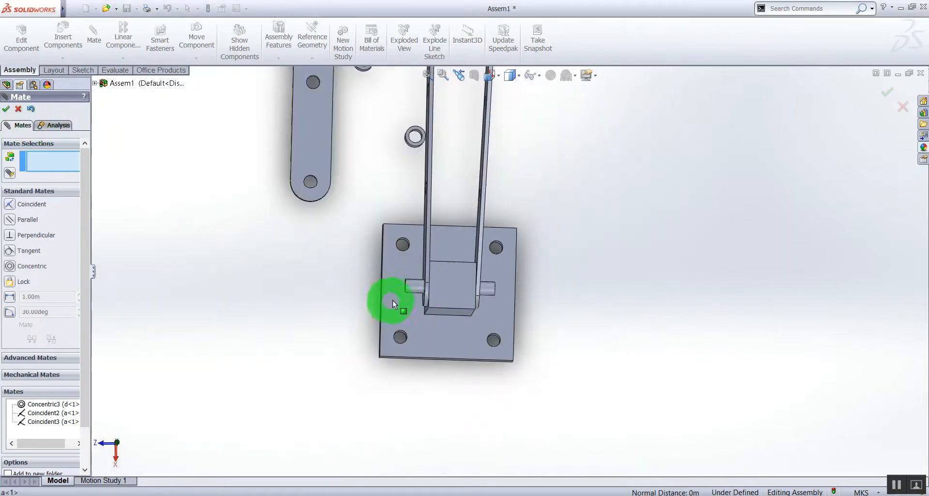
pyautogui.scroll(5, 527, 270)
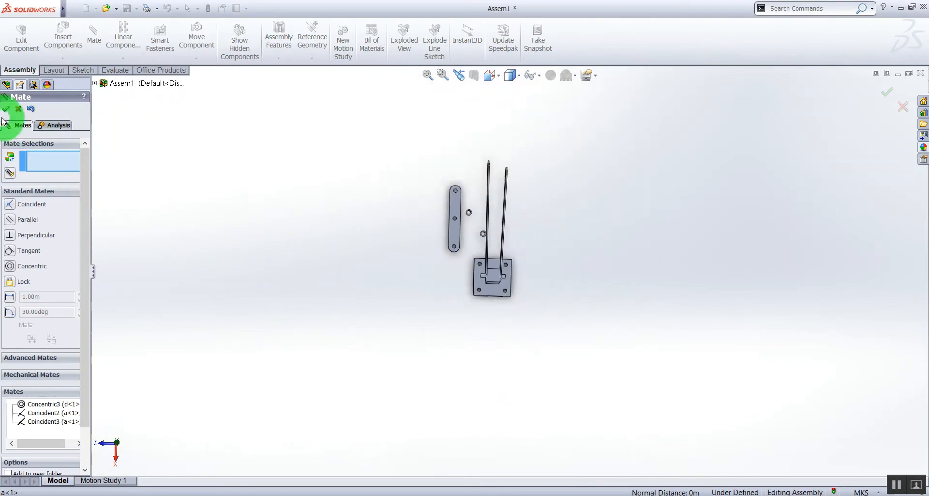
pyautogui.click(18, 109)
pyautogui.scroll(-10, 510, 306)
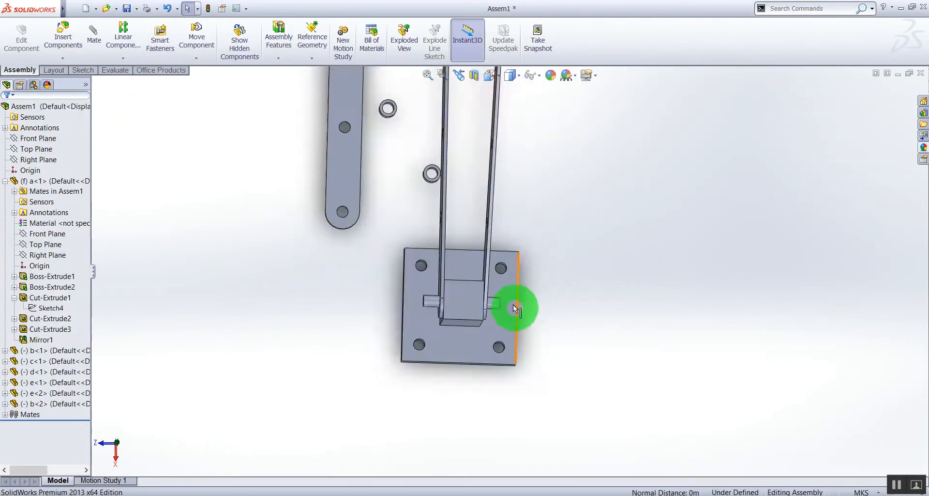
pyautogui.scroll(-5, 504, 311)
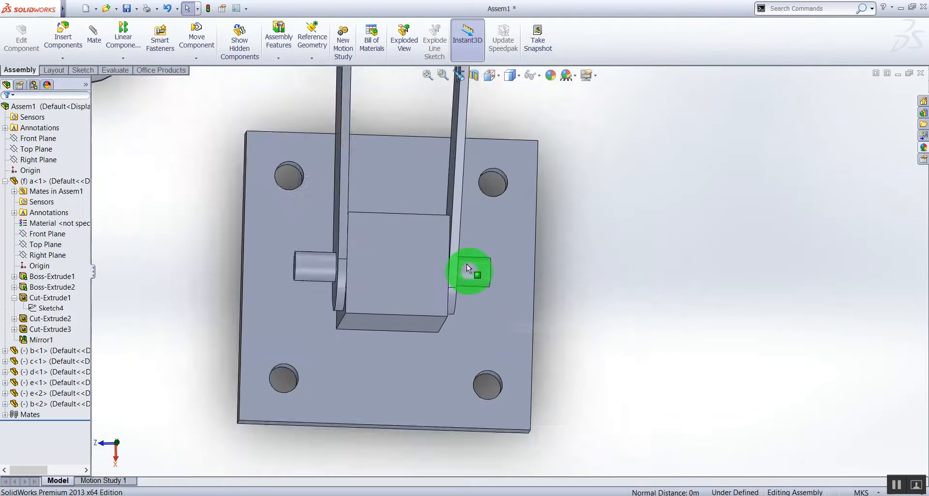
pyautogui.scroll(10, 483, 275)
pyautogui.scroll(-10, 504, 266)
pyautogui.keyDown('ctrl'); pyautogui.moveTo(463, 378); pyautogui.dragTo(529, 133); pyautogui.keyUp('ctrl')
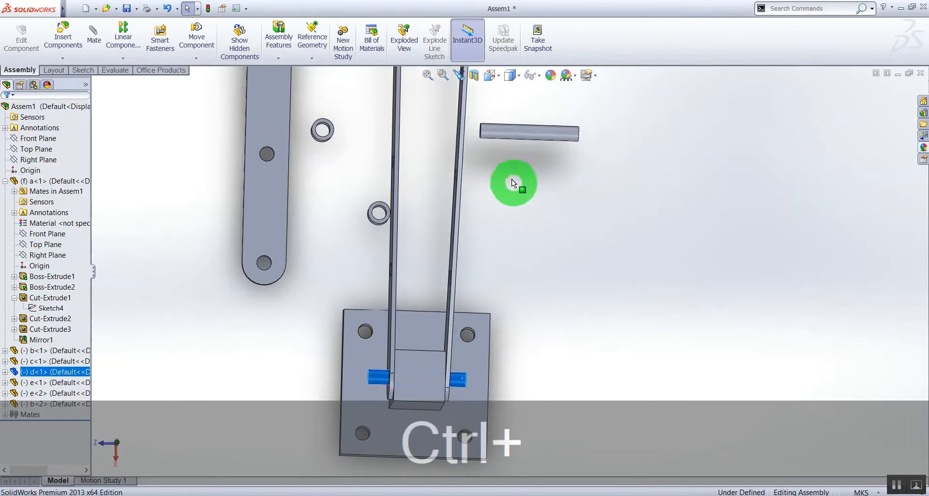
pyautogui.scroll(8, 513, 205)
pyautogui.scroll(-5, 523, 166)
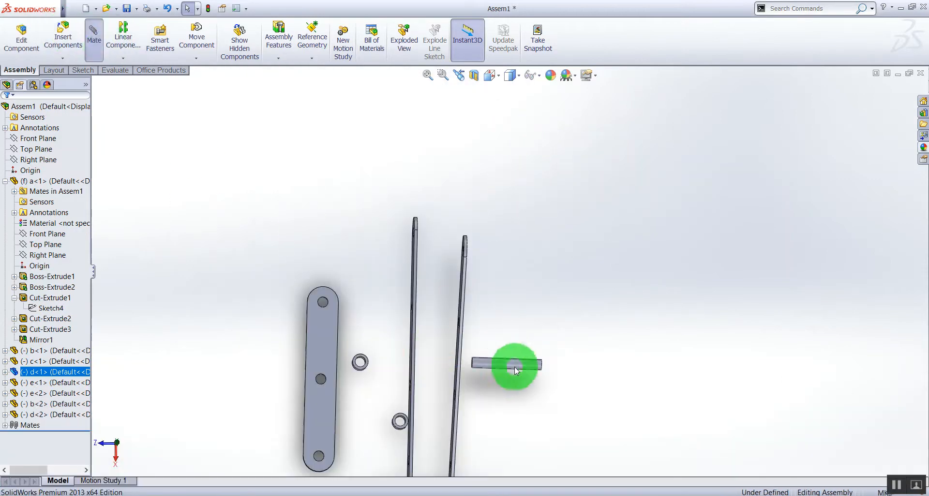
pyautogui.scroll(-8, 506, 351)
pyautogui.click(499, 318)
pyautogui.scroll(6, 454, 286)
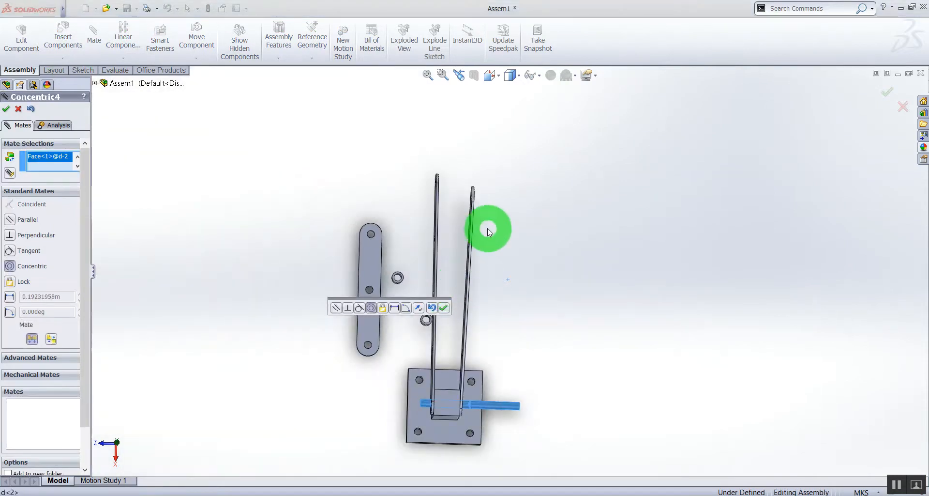
pyautogui.click(6, 109)
pyautogui.click(6, 108)
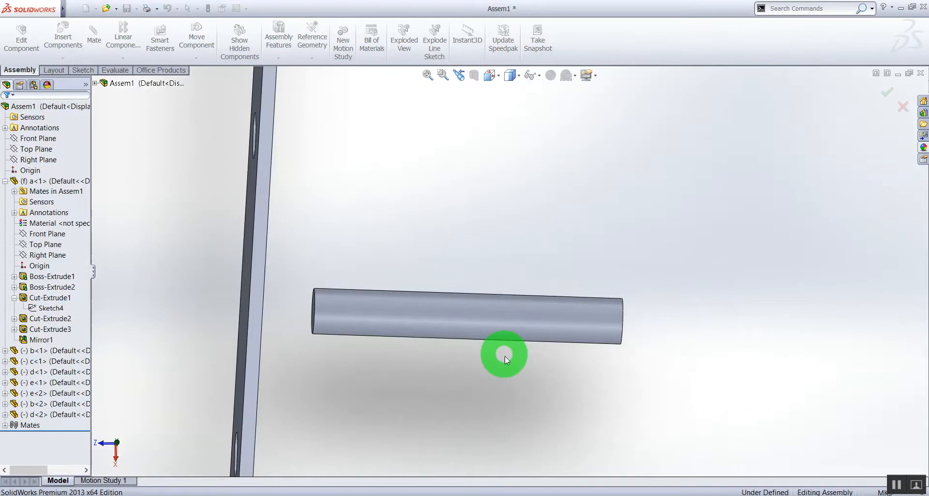
# - Add a concentric mate between the copied axle and the free-end hole of the first five-hole plate
pyautogui.scroll(7, 503, 353)
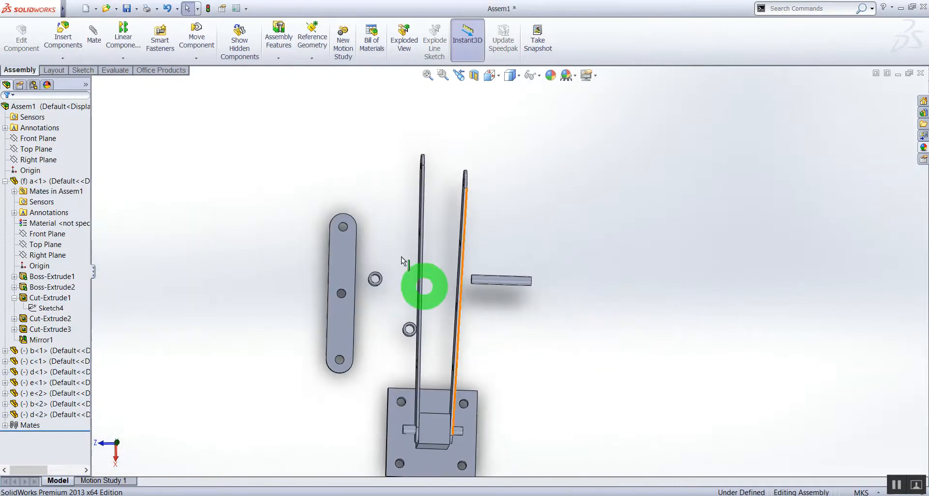
pyautogui.click(466, 279)
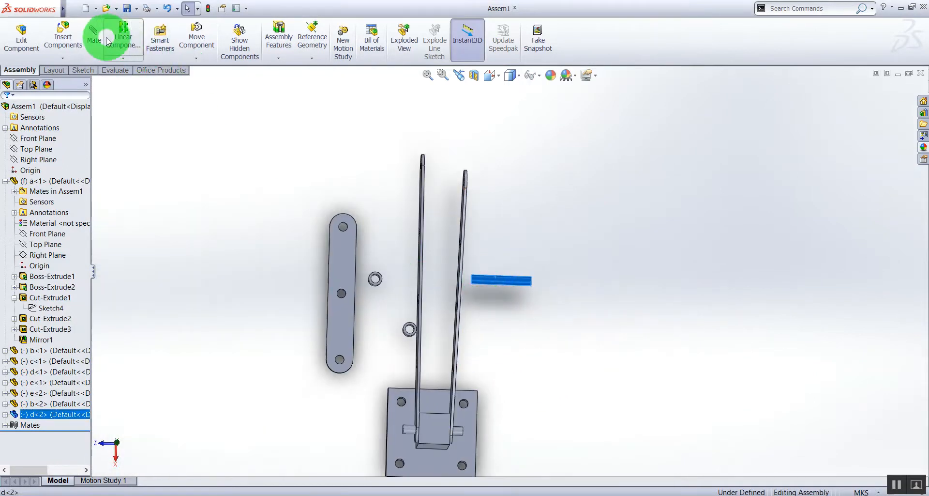
pyautogui.scroll(-10, 484, 213)
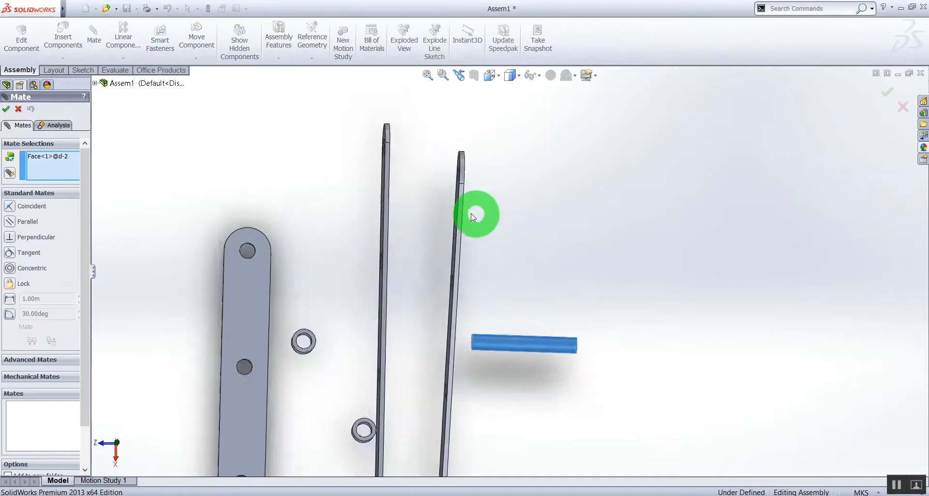
pyautogui.moveTo(466, 226); pyautogui.dragTo(561, 179, button='middle')
pyautogui.click(578, 173)
pyautogui.scroll(10, 543, 315)
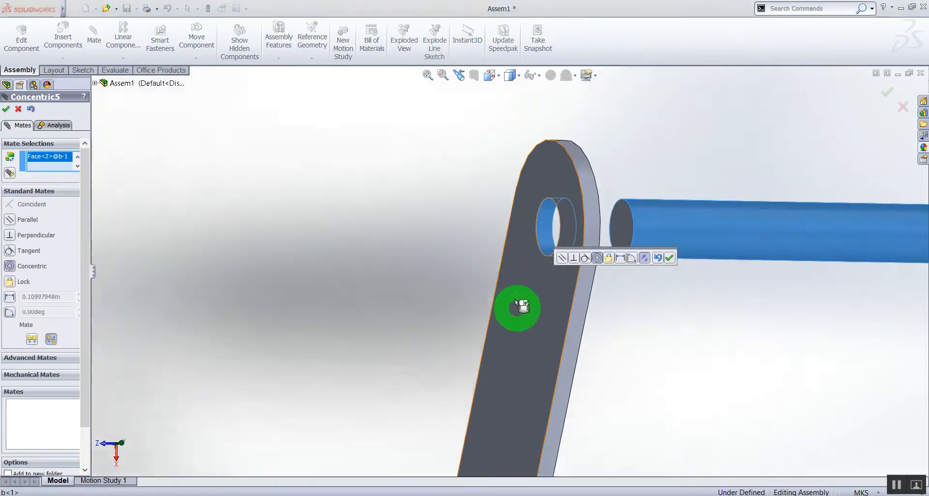
pyautogui.click(6, 109)
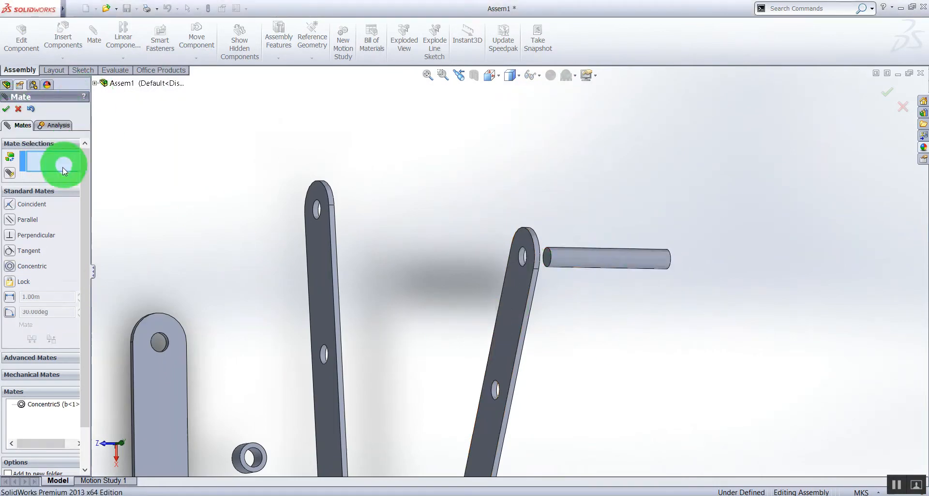
# - Add a concentric mate between the copied axle and the free-end hole of the second five-hole plate
pyautogui.scroll(-6, 358, 213)
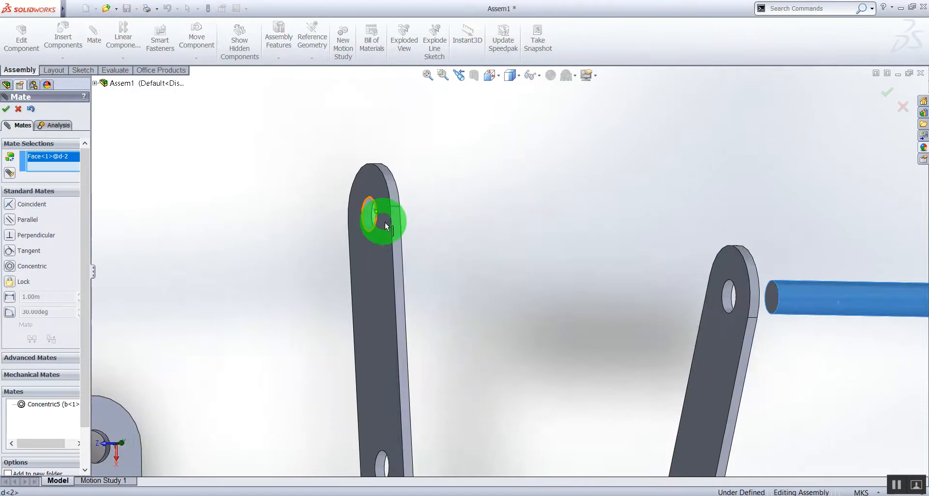
pyautogui.click(391, 216)
pyautogui.scroll(5, 221, 248)
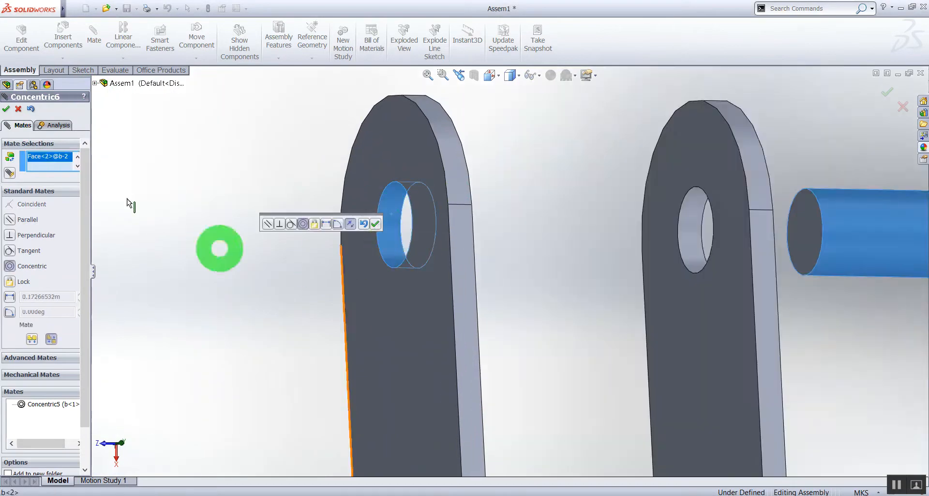
pyautogui.click(6, 109)
pyautogui.scroll(6, 579, 291)
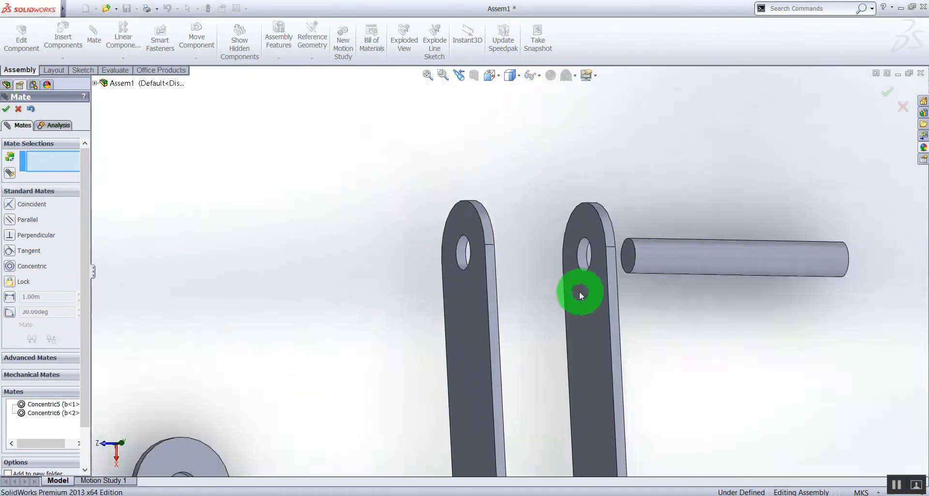
# - Slide the copied axle along its axis so it passes through the free-end holes of both five-hole plates
pyautogui.moveTo(594, 261); pyautogui.dragTo(462, 265)
pyautogui.scroll(5, 479, 317)
pyautogui.moveTo(478, 324); pyautogui.dragTo(539, 383, button='middle')
pyautogui.scroll(-5, 536, 392)
pyautogui.moveTo(396, 319); pyautogui.dragTo(656, 325, button='middle')
pyautogui.moveTo(631, 293); pyautogui.dragTo(562, 121)
# - Add a concentric mate between the end hole of the three-hole plate c and the copied axle
pyautogui.scroll(3, 557, 266)
pyautogui.scroll(-2, 571, 272)
pyautogui.scroll(-5, 542, 271)
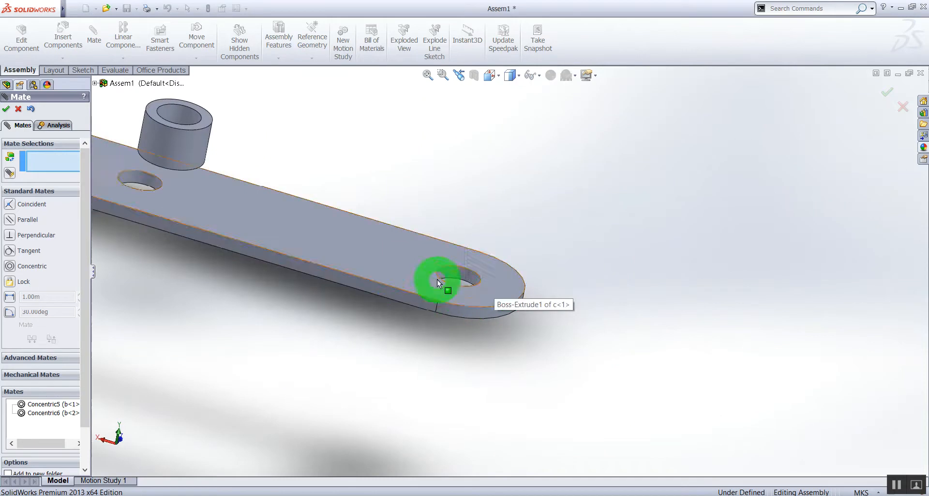
pyautogui.scroll(6, 440, 288)
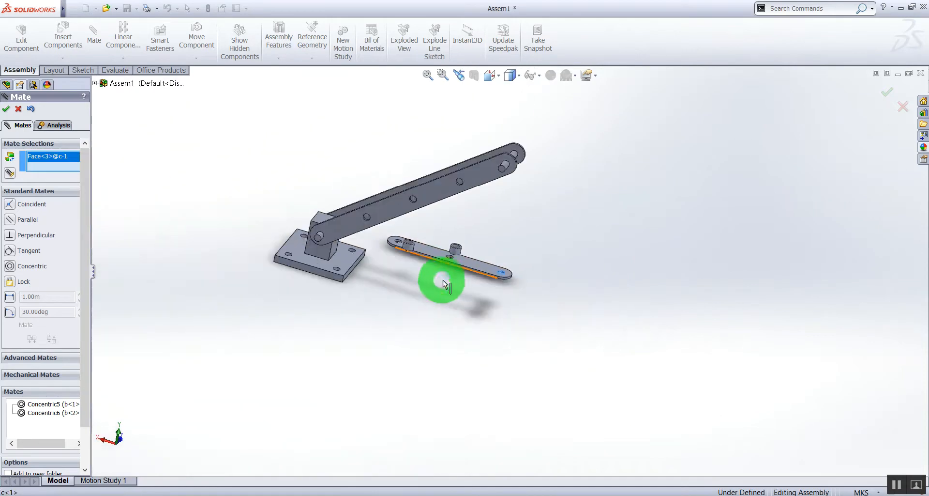
pyautogui.scroll(-5, 510, 233)
pyautogui.moveTo(510, 233); pyautogui.dragTo(471, 307, button='middle')
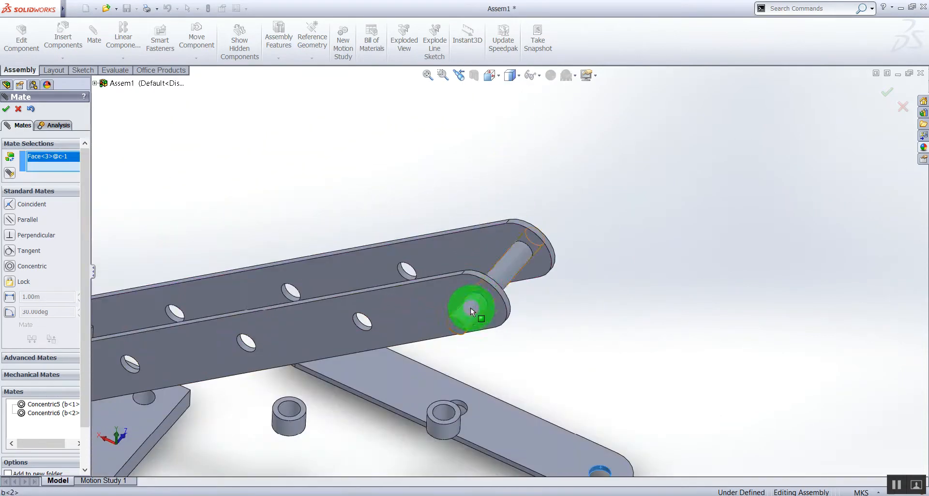
pyautogui.click(471, 307)
pyautogui.scroll(5, 530, 297)
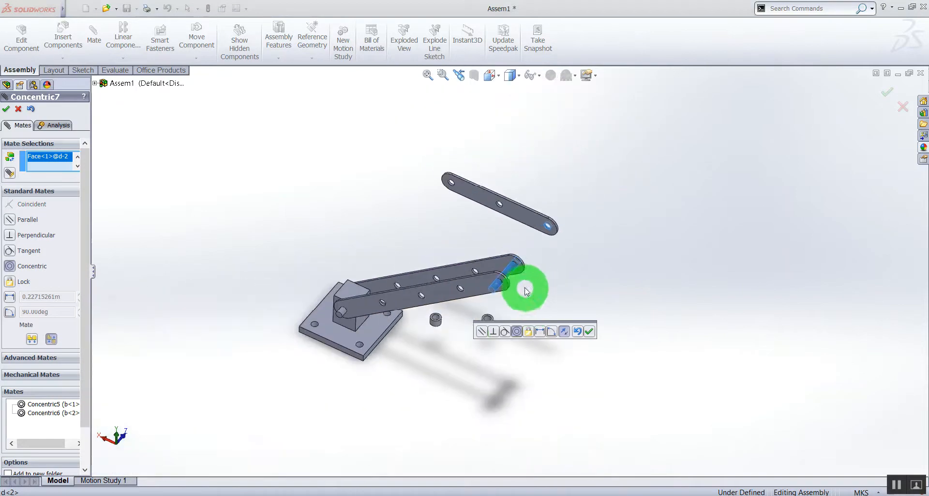
pyautogui.click(589, 332)
# - Close the Mate command, move the three-hole plate along the axle, and copy it to the opposite side of the five-hole plates
pyautogui.click(6, 109)
pyautogui.click(193, 201)
pyautogui.moveTo(545, 231); pyautogui.dragTo(498, 307)
pyautogui.moveTo(587, 289); pyautogui.dragTo(432, 299, button='middle')
pyautogui.moveTo(440, 287); pyautogui.dragTo(476, 268)
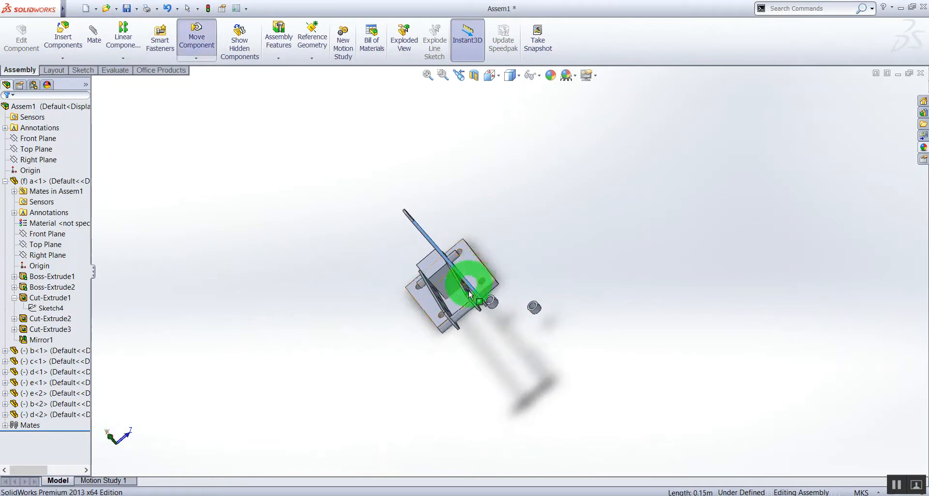
pyautogui.click(525, 289)
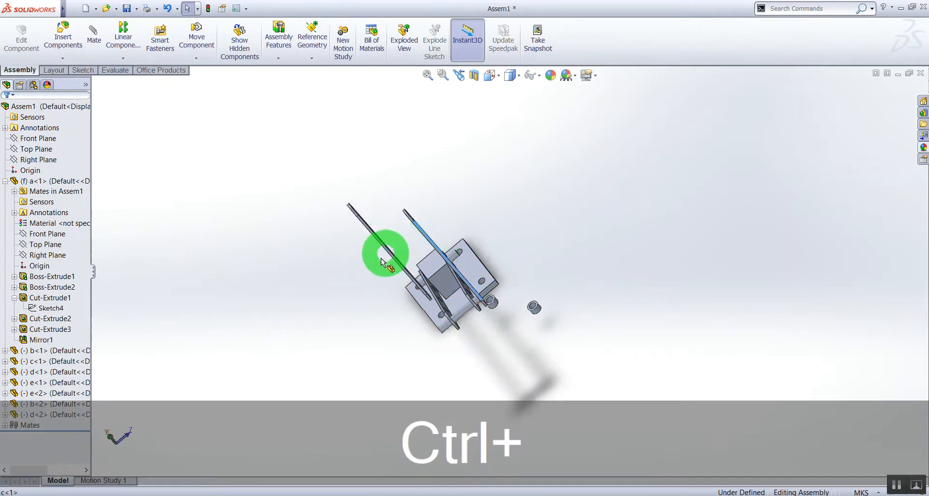
pyautogui.keyDown('ctrl'); pyautogui.moveTo(379, 272); pyautogui.dragTo(380, 272); pyautogui.keyUp('ctrl')
pyautogui.moveTo(526, 305); pyautogui.dragTo(576, 275, button='middle')
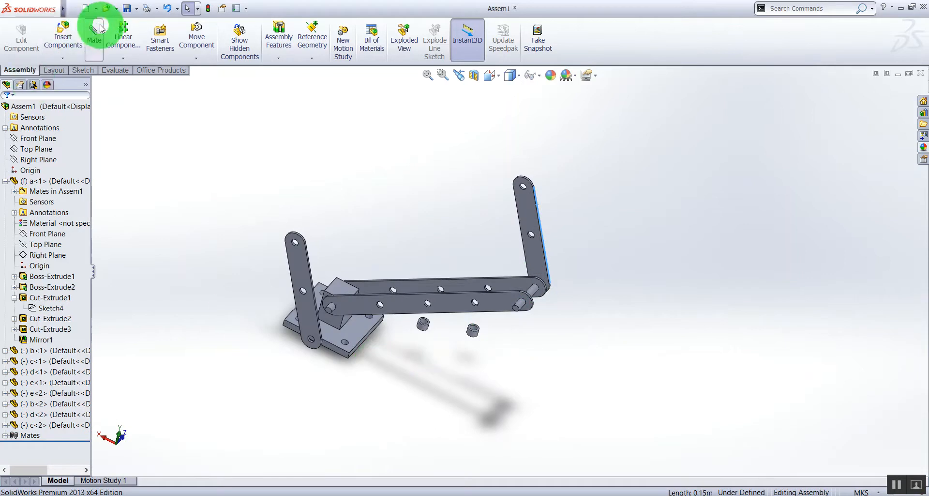
pyautogui.scroll(-10, 339, 326)
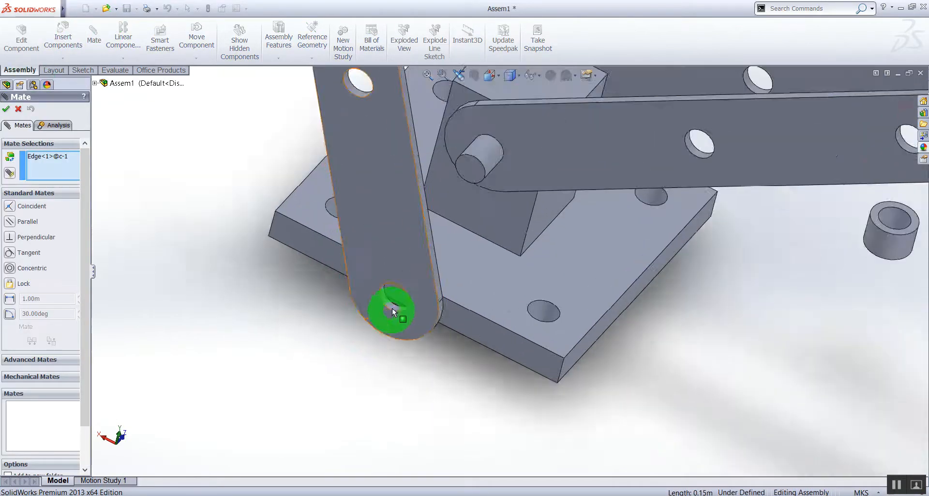
pyautogui.click(401, 305)
pyautogui.scroll(10, 398, 311)
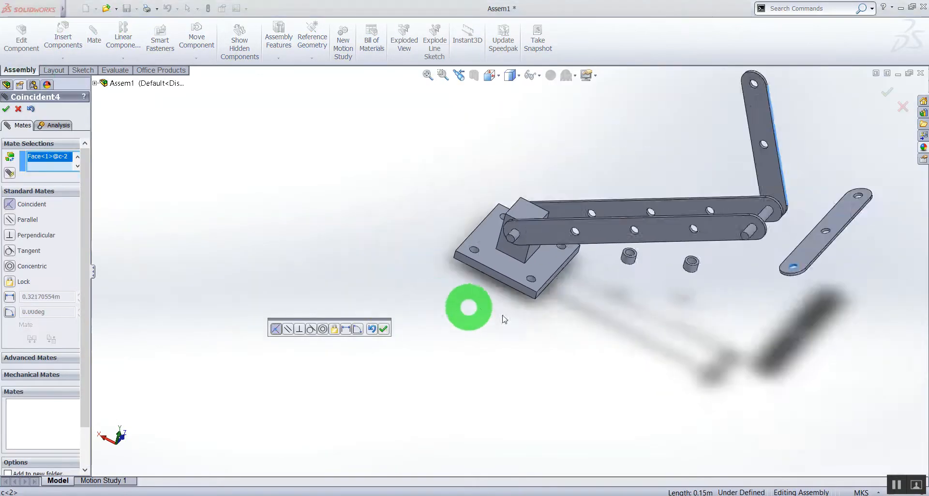
pyautogui.scroll(-8, 661, 283)
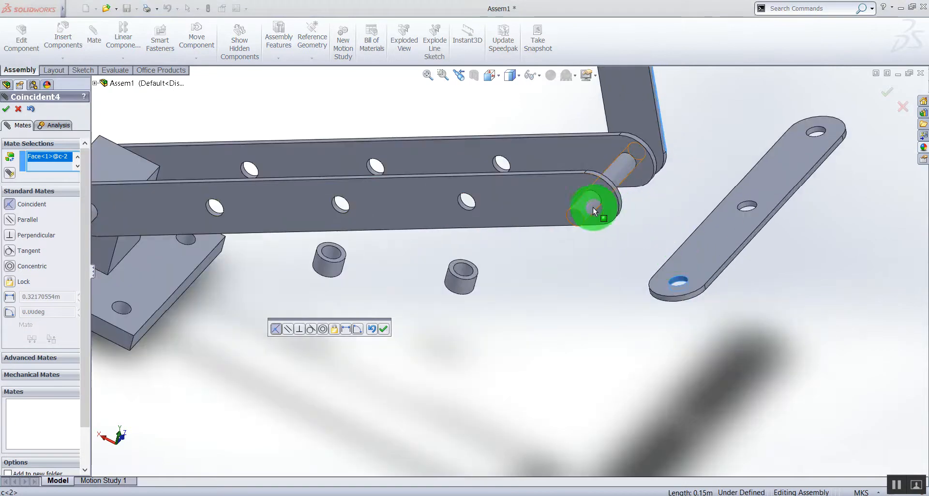
pyautogui.rightClick(66, 163)
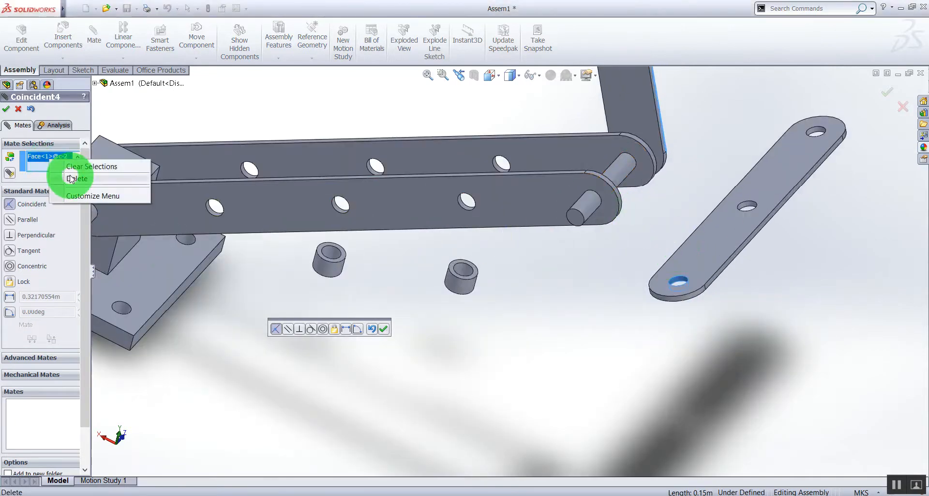
pyautogui.click(75, 165)
pyautogui.scroll(-5, 575, 227)
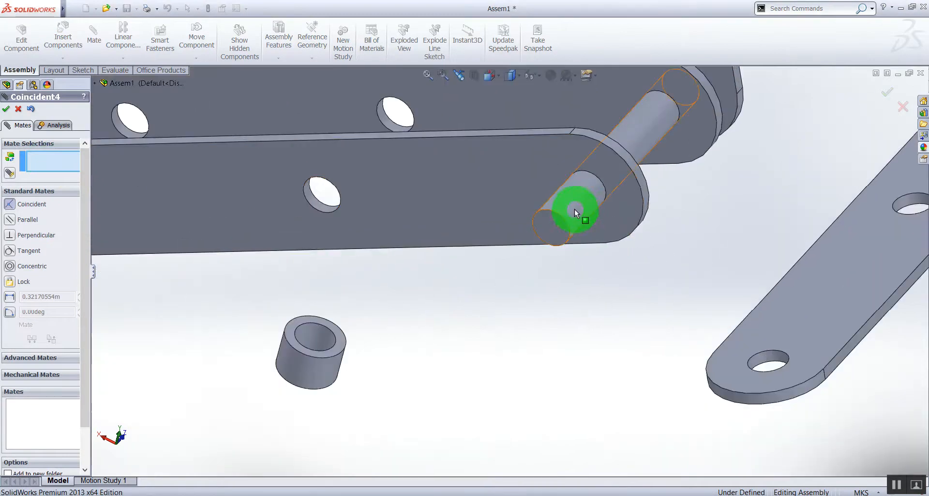
pyautogui.click(575, 212)
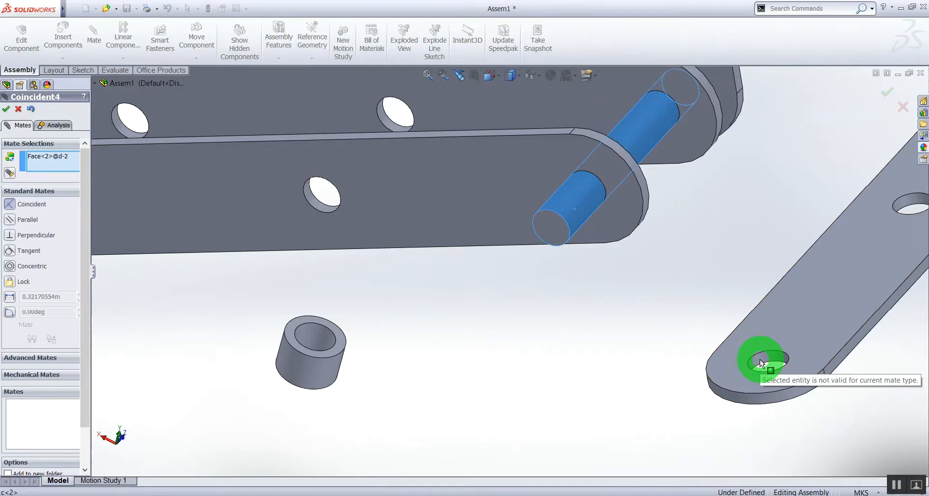
pyautogui.click(39, 146)
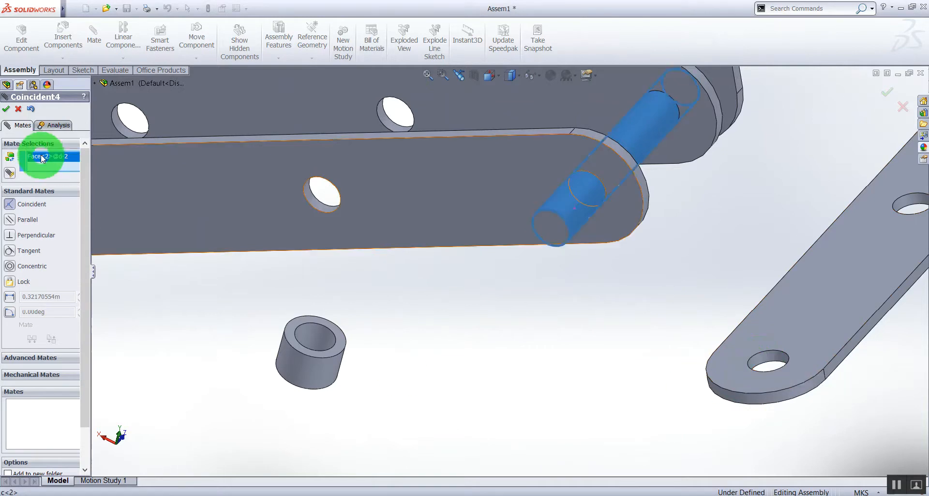
pyautogui.rightClick(42, 158)
pyautogui.click(81, 175)
# - Add a concentric mate between the copied axle and the end hole of the second three-hole plate
pyautogui.scroll(8, 591, 394)
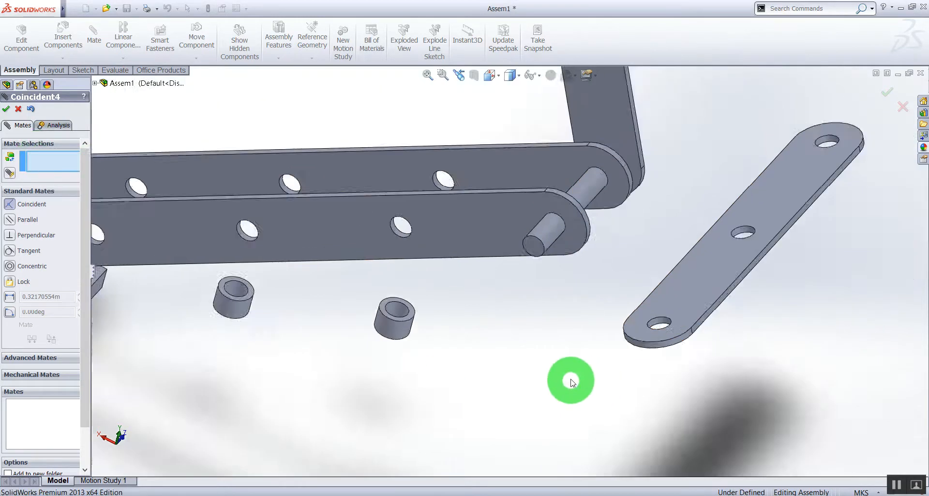
pyautogui.scroll(-3, 570, 332)
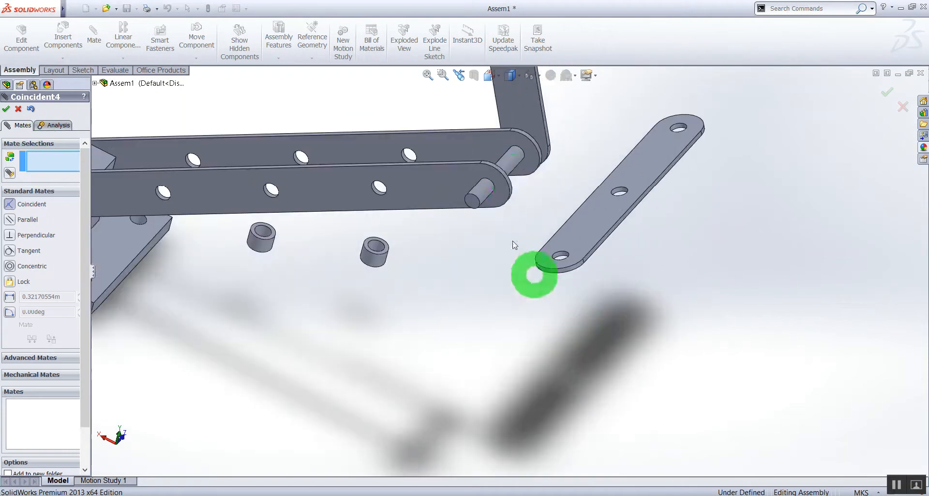
pyautogui.click(509, 167)
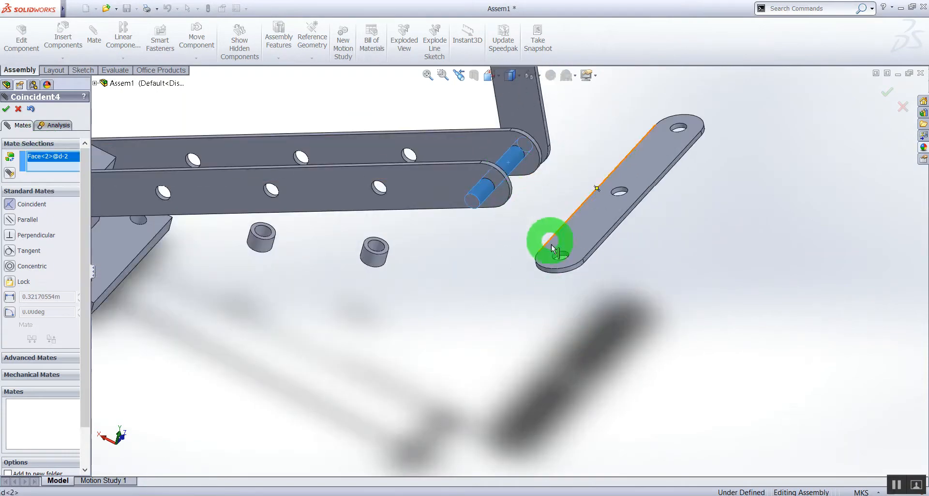
pyautogui.scroll(-3, 555, 247)
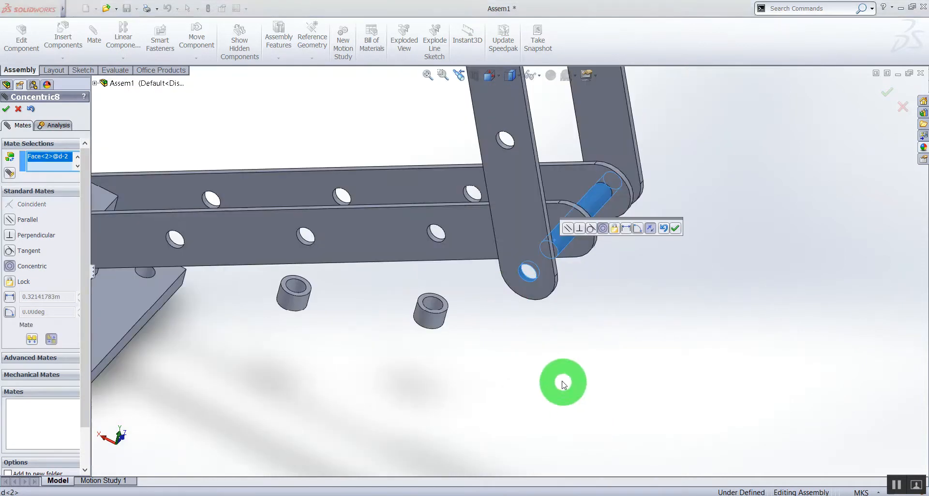
pyautogui.scroll(5, 564, 373)
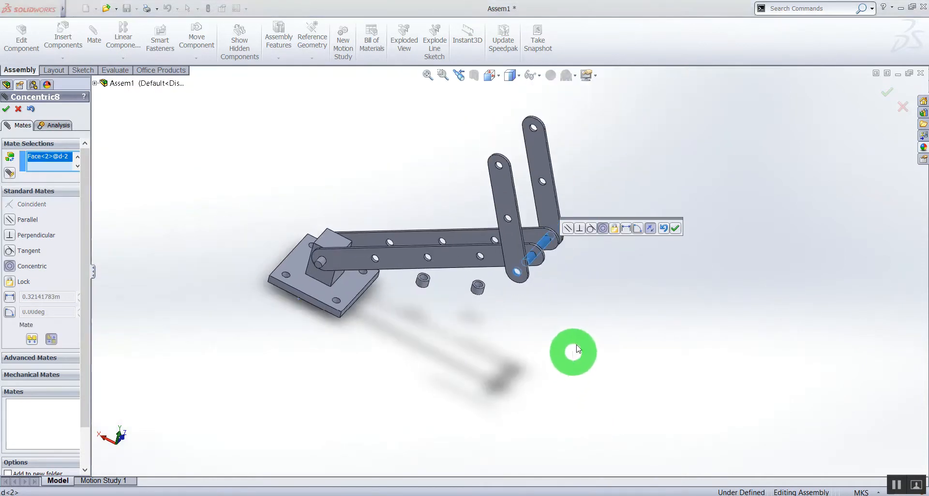
pyautogui.click(675, 231)
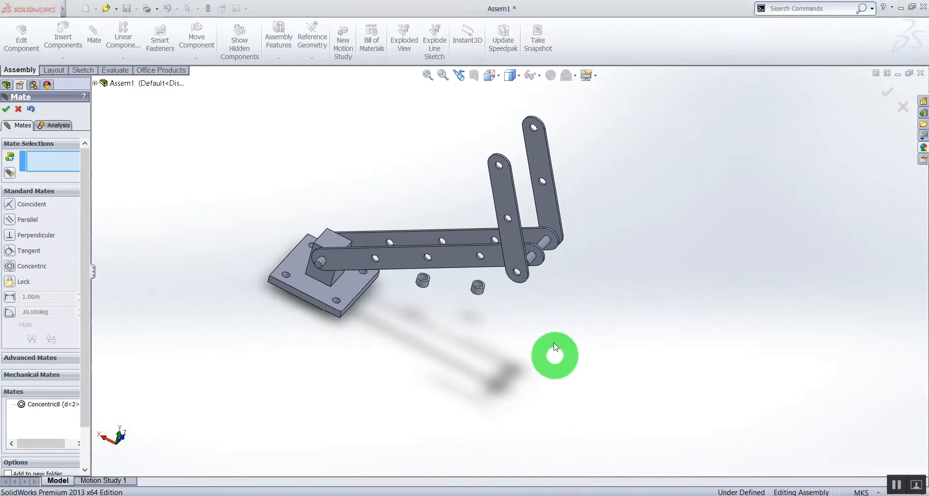
# - Add a coincident mate between the inner face of the second three-hole plate and the outer face of the first five-hole plate
pyautogui.scroll(2, 570, 315)
pyautogui.scroll(-2, 527, 253)
pyautogui.scroll(-4, 424, 264)
pyautogui.moveTo(432, 256); pyautogui.dragTo(612, 281)
pyautogui.moveTo(610, 280); pyautogui.dragTo(433, 268, button='middle')
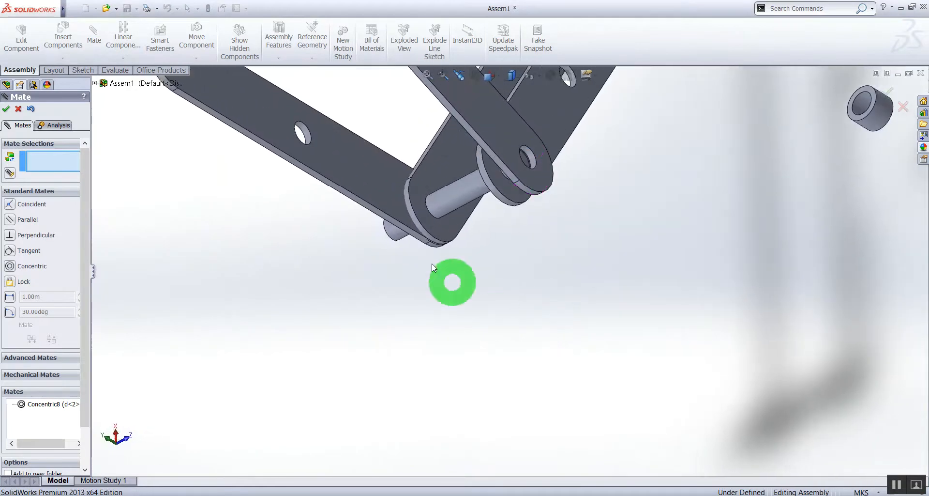
pyautogui.click(394, 192)
pyautogui.moveTo(600, 419); pyautogui.dragTo(515, 360, button='middle')
pyautogui.click(333, 161)
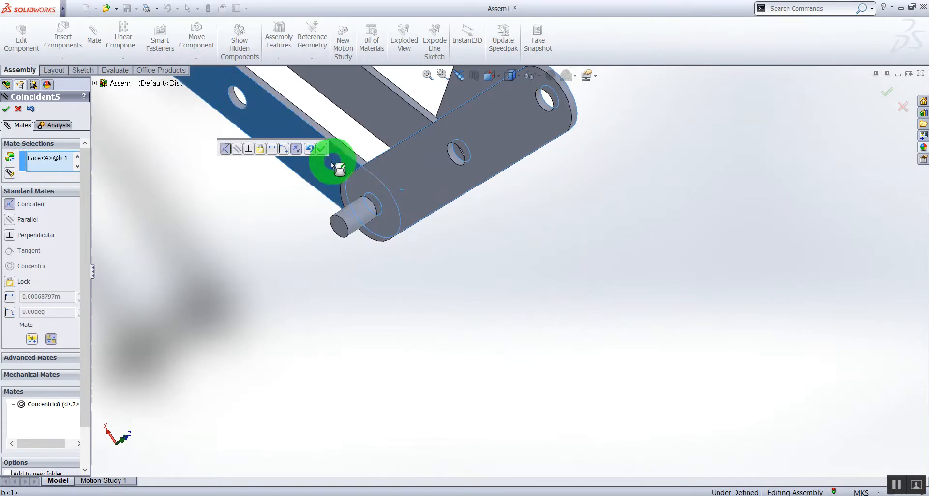
pyautogui.moveTo(478, 224); pyautogui.dragTo(4, 127, button='middle')
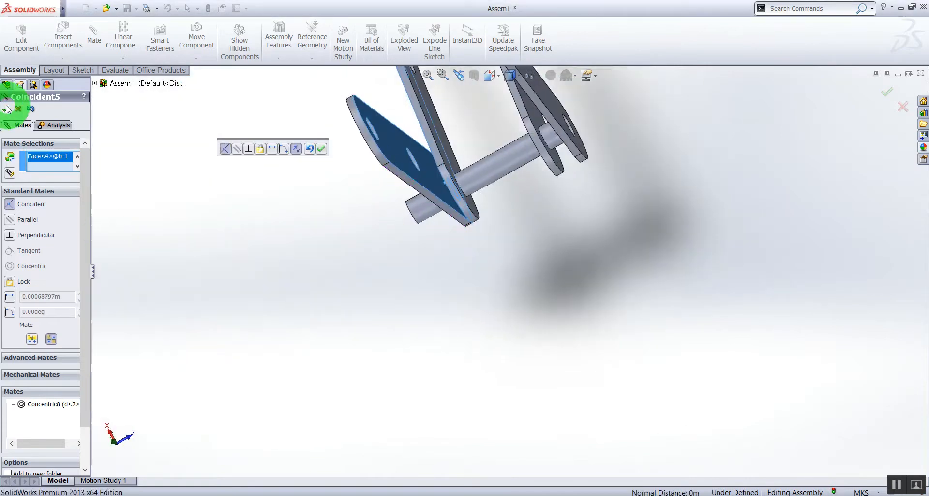
pyautogui.click(7, 109)
# - Add a coincident mate between a broad face of the first three-hole plate and a broad face of the second five-hole plate
pyautogui.moveTo(504, 225); pyautogui.dragTo(565, 259, button='middle')
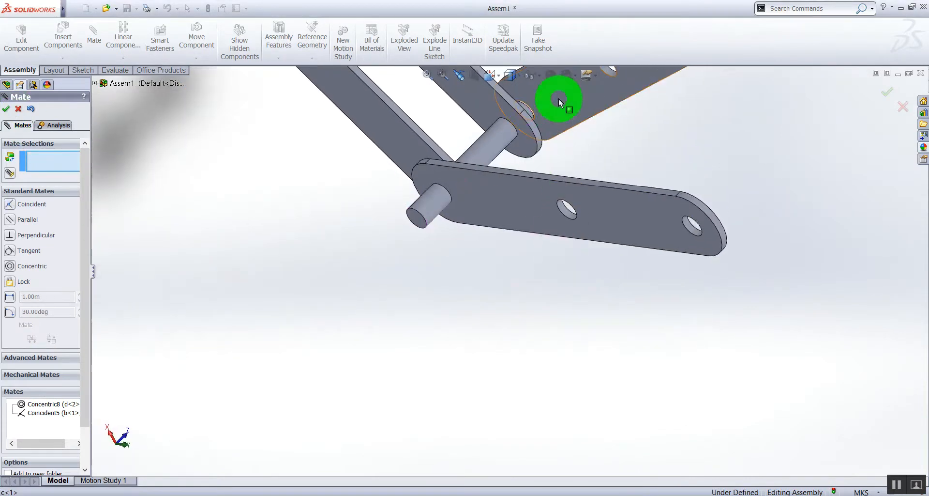
pyautogui.click(559, 101)
pyautogui.click(477, 110)
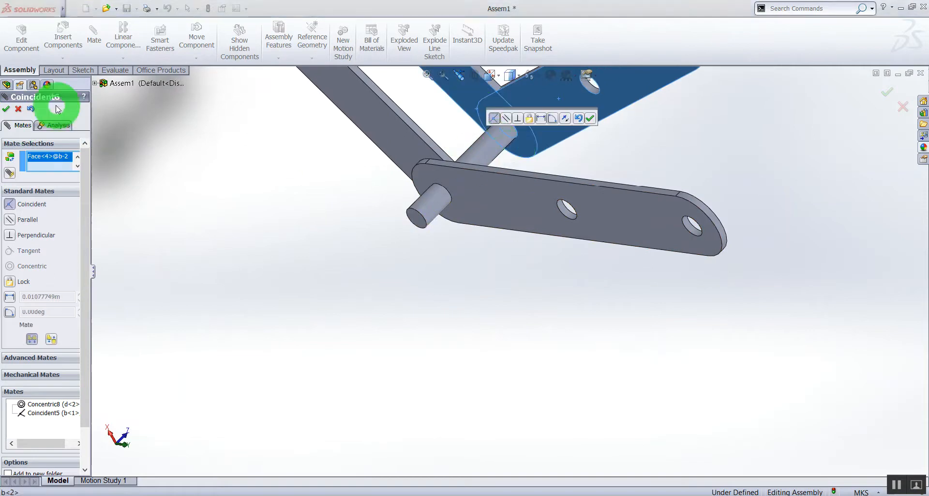
pyautogui.click(6, 109)
# - Swing the three-hole plates about the axle so both point in roughly the same direction
pyautogui.moveTo(484, 322); pyautogui.dragTo(490, 401, button='middle')
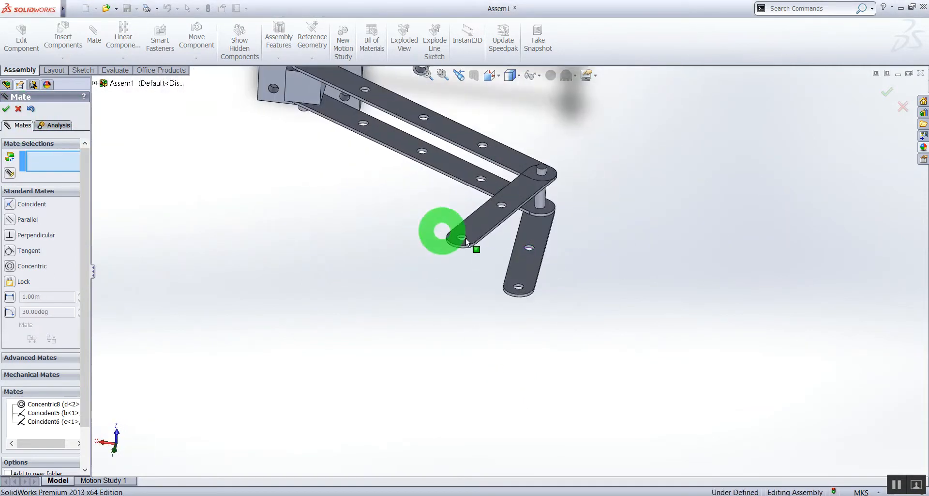
pyautogui.moveTo(687, 191); pyautogui.dragTo(367, 284, button='middle')
pyautogui.moveTo(383, 272)
pyautogui.mouseDown()
pyautogui.moveTo(443, 284)
pyautogui.moveTo(537, 351)
pyautogui.moveTo(366, 286)
pyautogui.moveTo(409, 290)
pyautogui.moveTo(397, 274)
pyautogui.mouseUp()
# - Switch to the PDF drawing, examine how the three-hole plates sit in the final assembly view, and return to the assembly
pyautogui.click(556, 494)
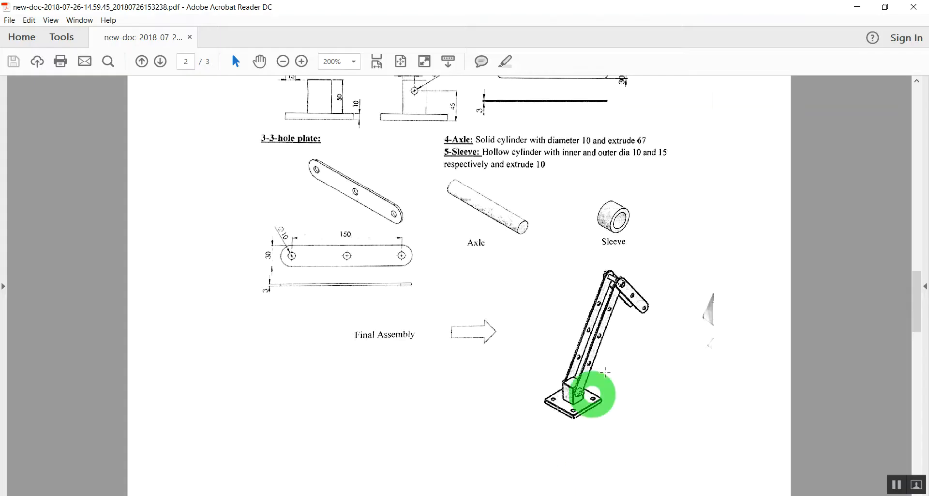
pyautogui.scroll(-5, 593, 393)
pyautogui.scroll(2, 631, 225)
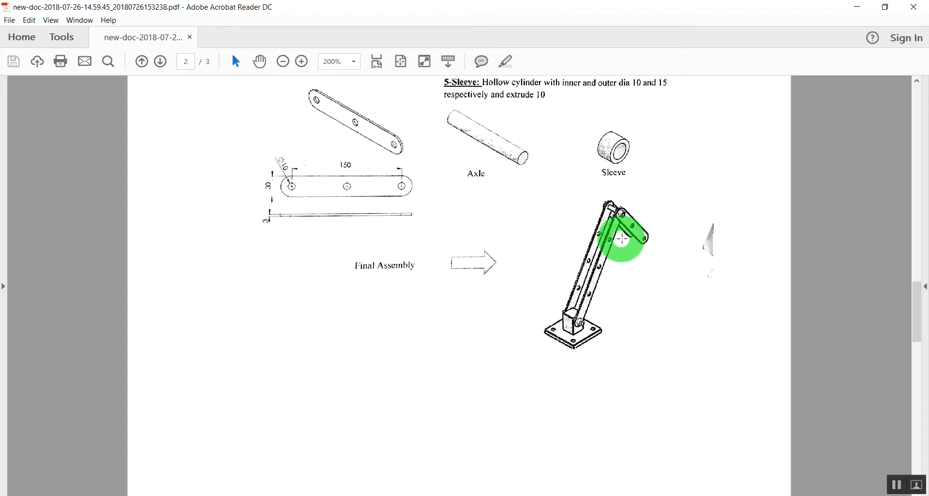
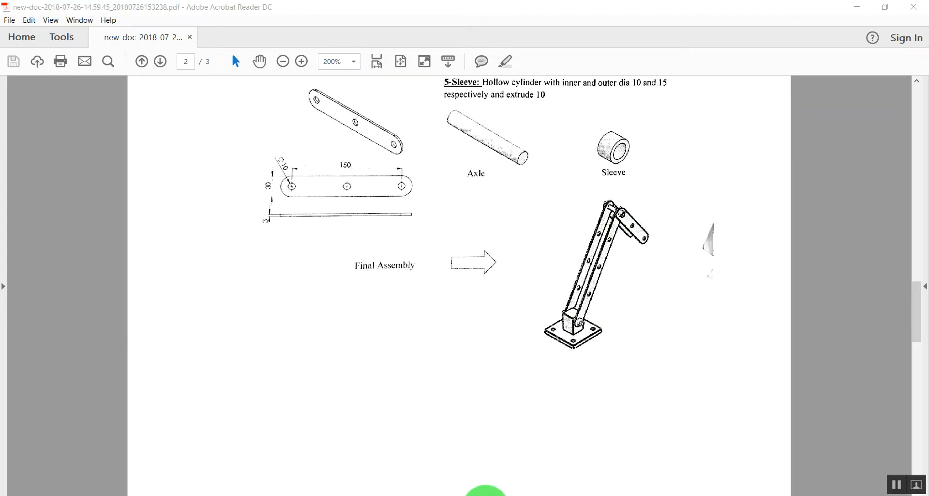
pyautogui.moveTo(485, 494)
pyautogui.click(850, 457)
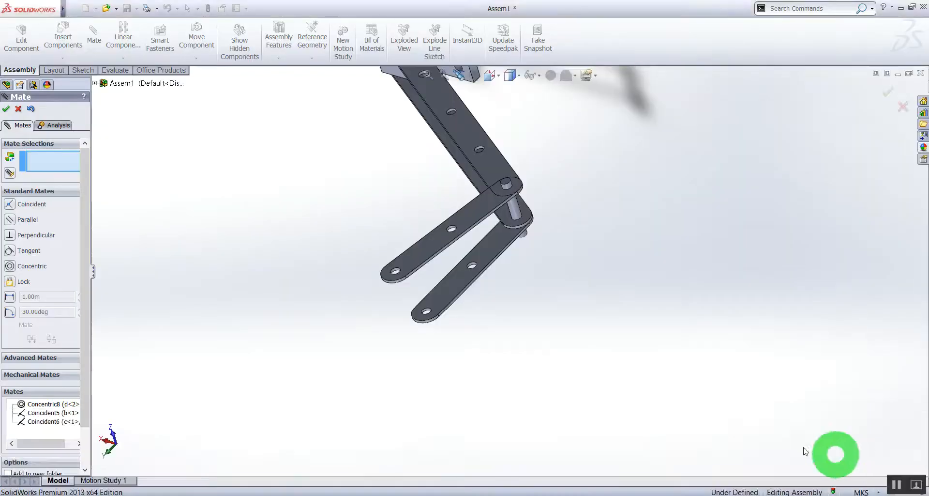
# - Add a parallel mate between the long side faces of the two three-hole plates
pyautogui.scroll(-5, 507, 285)
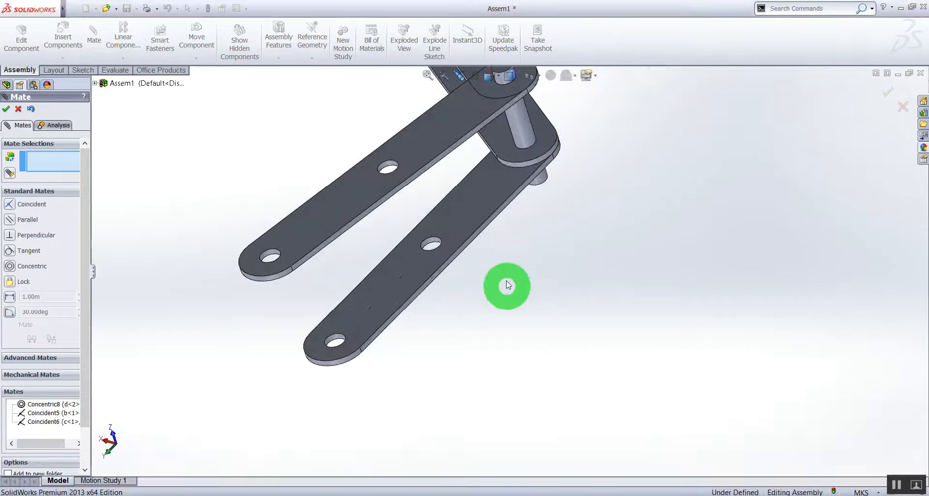
pyautogui.click(382, 204)
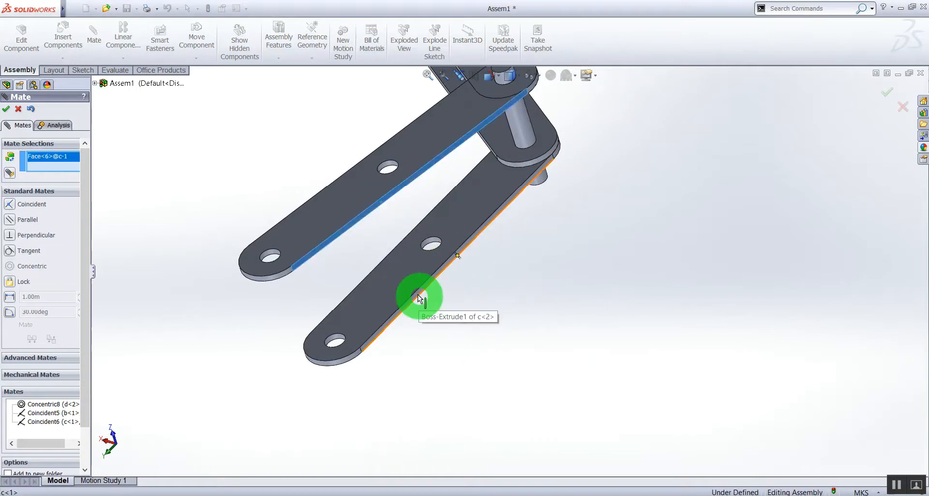
pyautogui.moveTo(373, 265); pyautogui.dragTo(427, 241, button='middle')
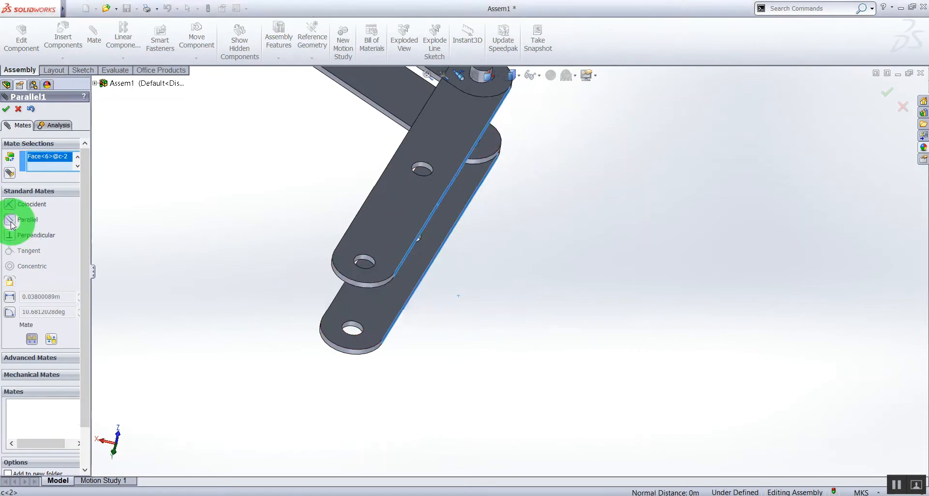
pyautogui.moveTo(370, 317); pyautogui.dragTo(307, 301, button='middle')
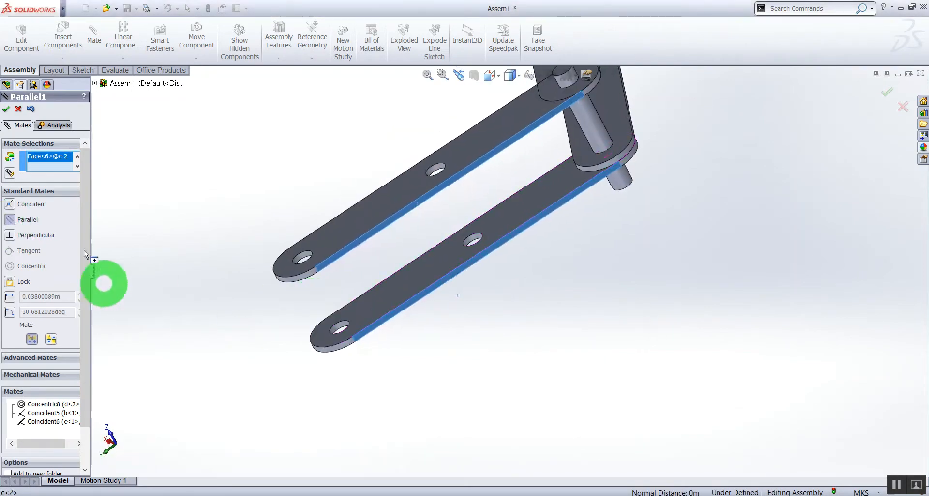
pyautogui.click(7, 109)
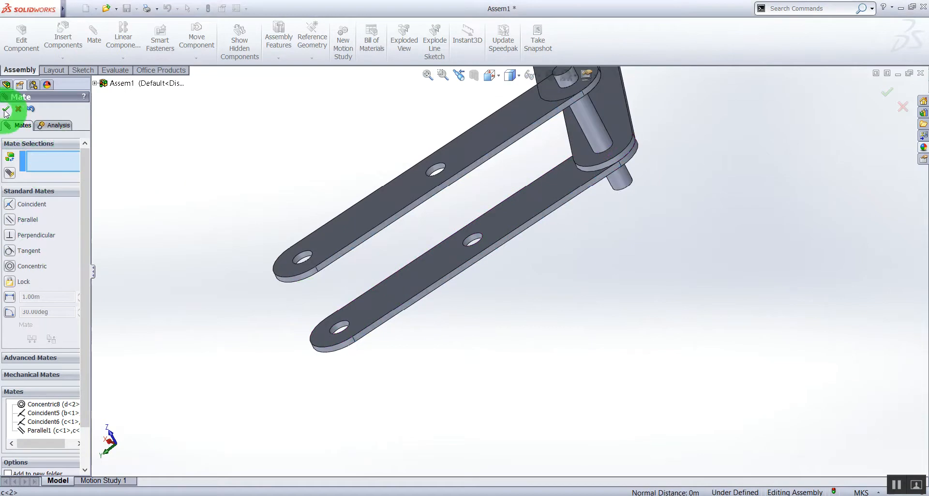
# - Pull the lower axle out of the base and slide it back so it protrudes from the outer plate
pyautogui.moveTo(450, 293); pyautogui.dragTo(573, 216, button='middle')
pyautogui.moveTo(486, 202); pyautogui.dragTo(590, 416, button='middle')
pyautogui.moveTo(510, 449); pyautogui.dragTo(581, 356, button='middle')
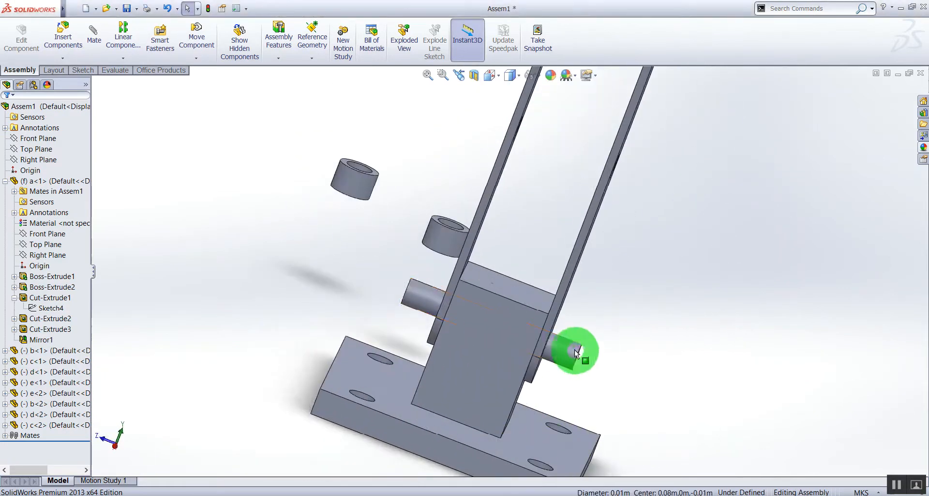
pyautogui.moveTo(617, 362); pyautogui.dragTo(584, 379)
pyautogui.moveTo(672, 405); pyautogui.dragTo(759, 419)
pyautogui.moveTo(735, 361); pyautogui.dragTo(668, 356, button='middle')
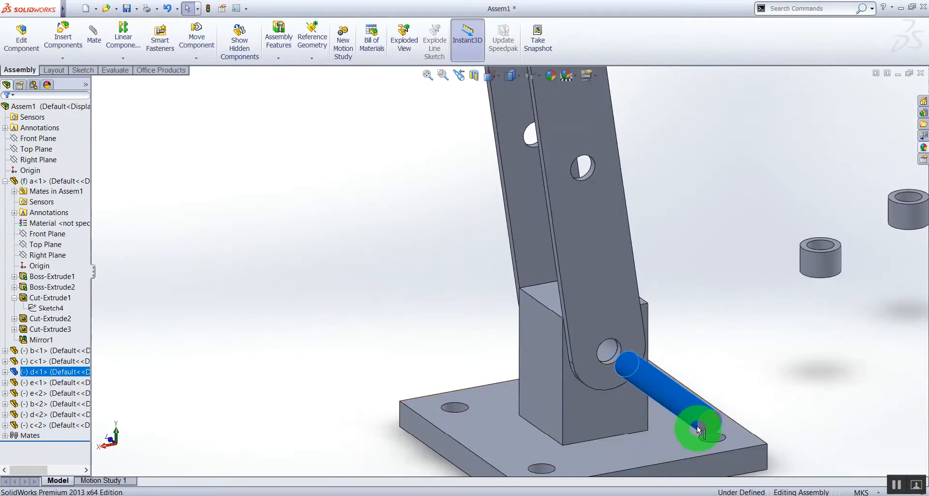
pyautogui.click(794, 353)
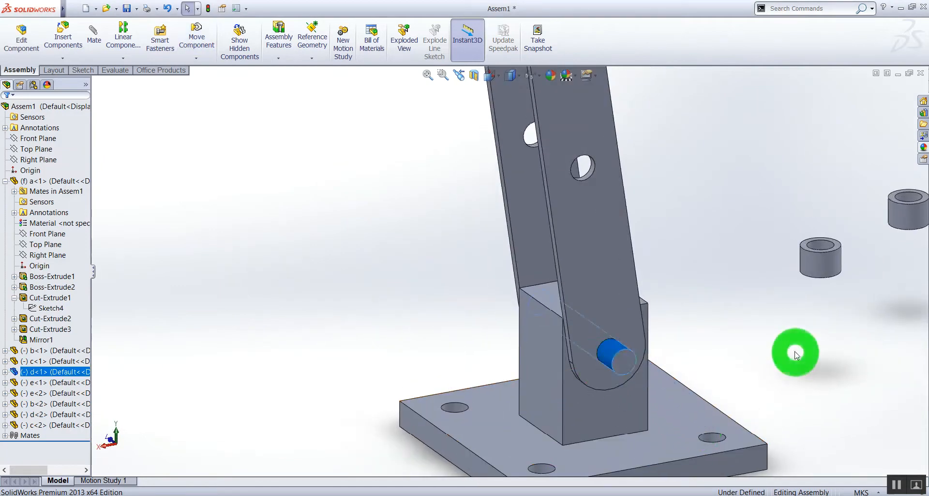
# - Examine how far each end of the lower axle protrudes from the plates on both sides of the base block
pyautogui.moveTo(801, 353); pyautogui.dragTo(709, 382, button='middle')
pyautogui.scroll(-5, 796, 340)
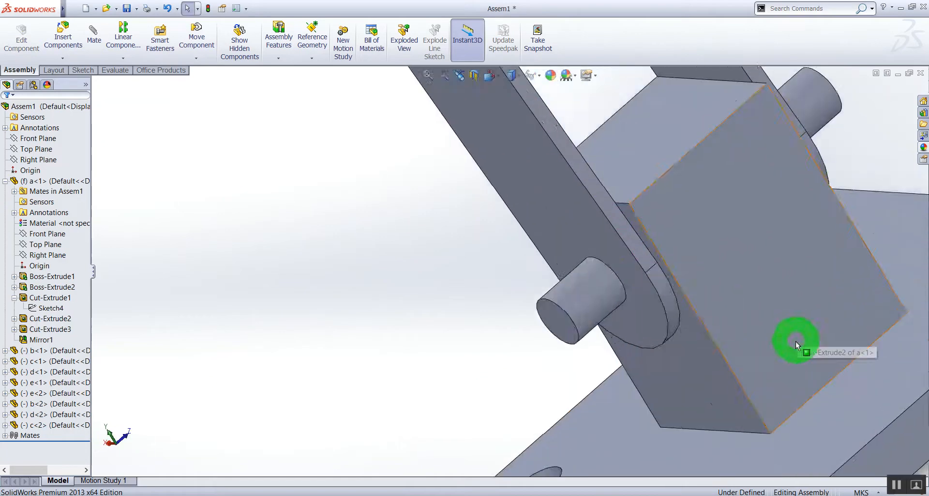
pyautogui.scroll(7, 794, 340)
pyautogui.moveTo(743, 292); pyautogui.dragTo(701, 269, button='middle')
pyautogui.scroll(-4, 703, 264)
pyautogui.moveTo(656, 238)
pyautogui.mouseDown(button='middle')
pyautogui.moveTo(681, 247)
pyautogui.moveTo(710, 239)
pyautogui.moveTo(616, 259)
pyautogui.moveTo(646, 234)
pyautogui.mouseUp(button='middle')
pyautogui.scroll(-8, 655, 224)
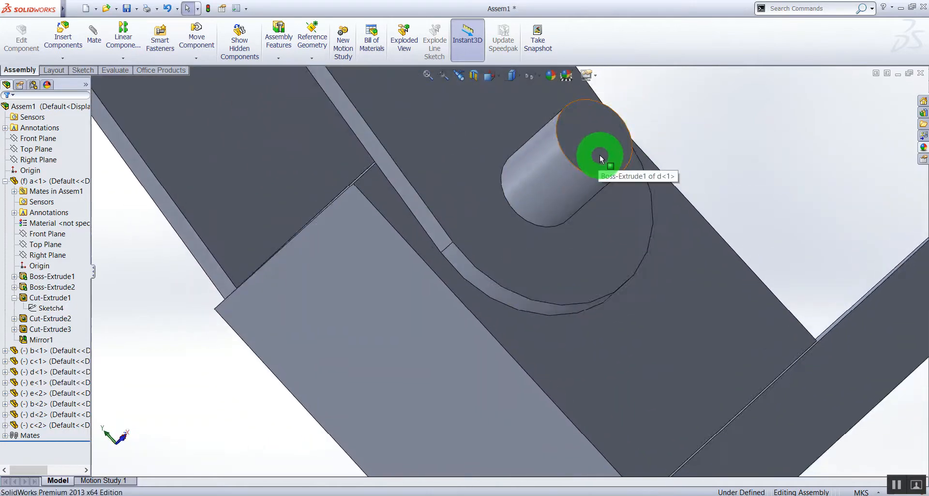
pyautogui.click(649, 323)
pyautogui.click(604, 149)
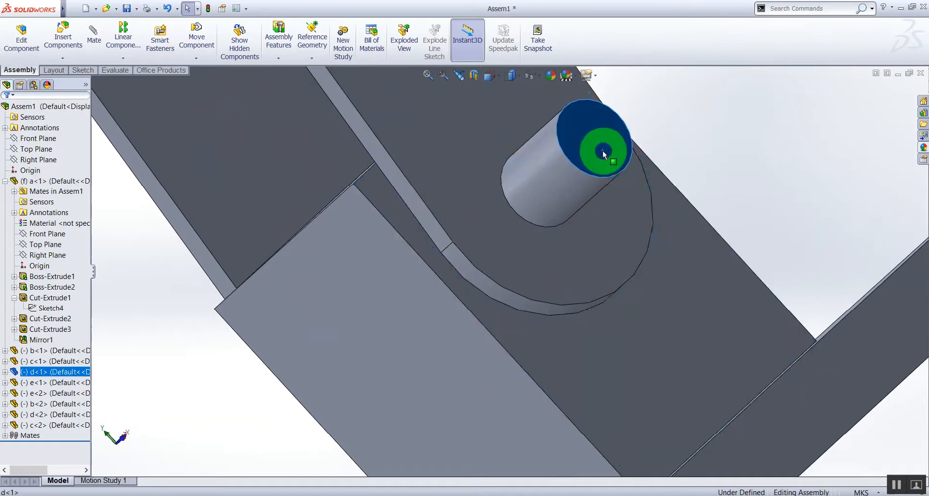
pyautogui.click(750, 166)
pyautogui.moveTo(677, 302); pyautogui.dragTo(440, 284, button='middle')
# - Set up a distance mate between the base block's side face and the lower axle's nearby end face
pyautogui.click(95, 42)
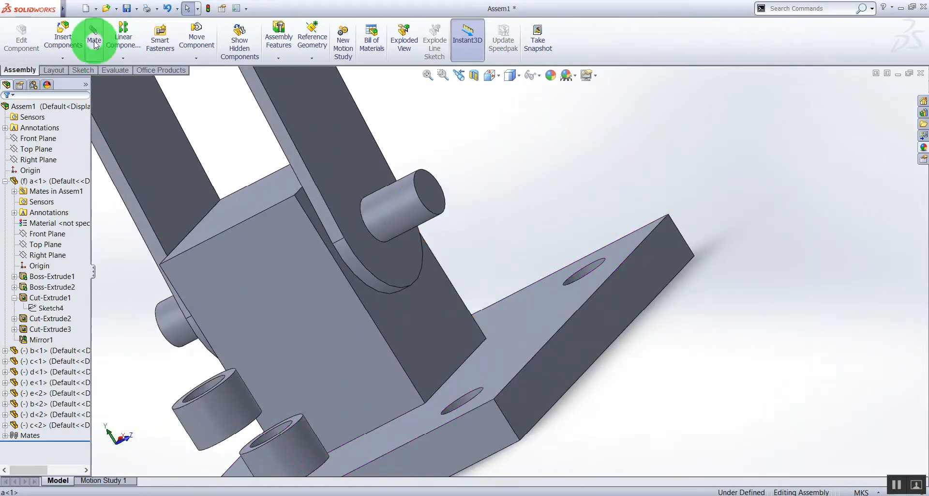
pyautogui.click(440, 321)
pyautogui.click(432, 199)
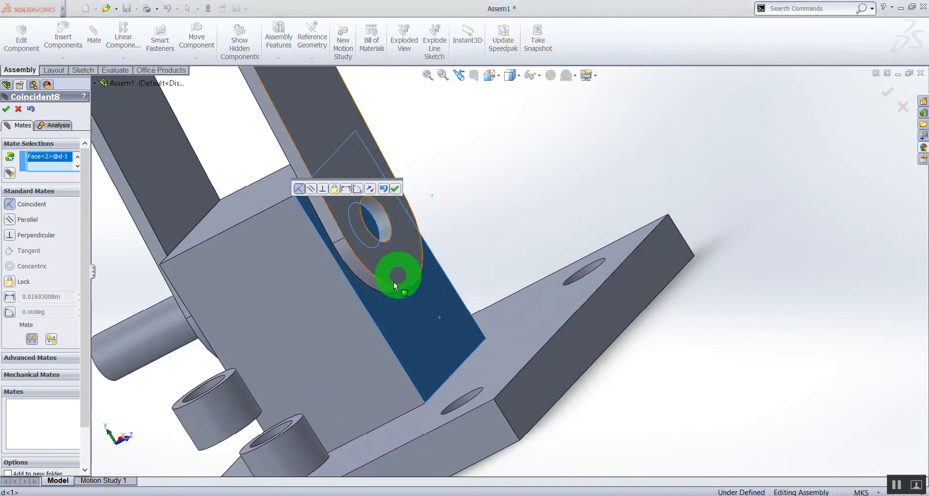
pyautogui.moveTo(398, 298); pyautogui.dragTo(372, 305, button='middle')
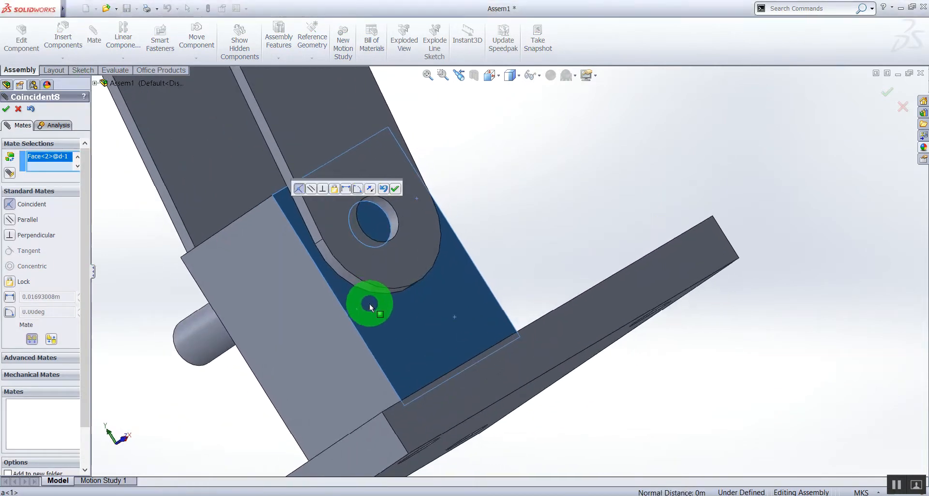
pyautogui.moveTo(396, 301)
pyautogui.mouseDown(button='middle')
pyautogui.moveTo(425, 307)
pyautogui.moveTo(413, 297)
pyautogui.mouseUp(button='middle')
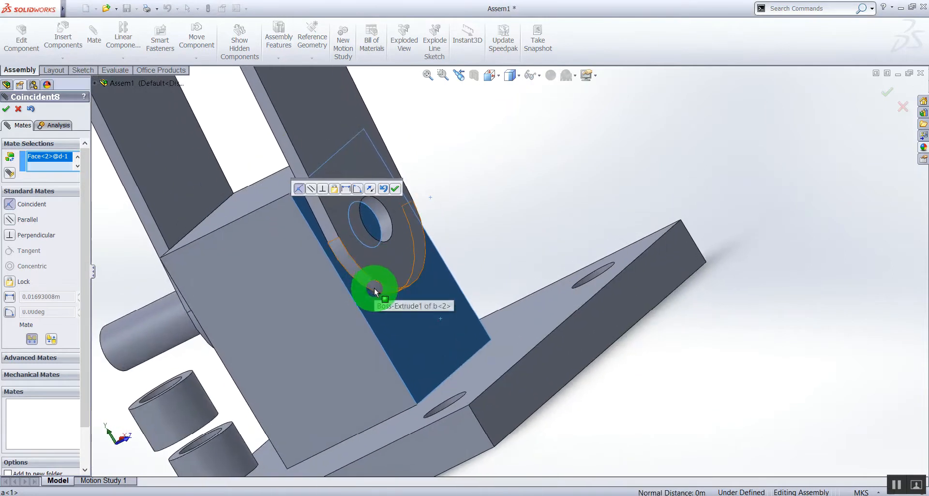
pyautogui.moveTo(374, 273); pyautogui.dragTo(421, 274, button='middle')
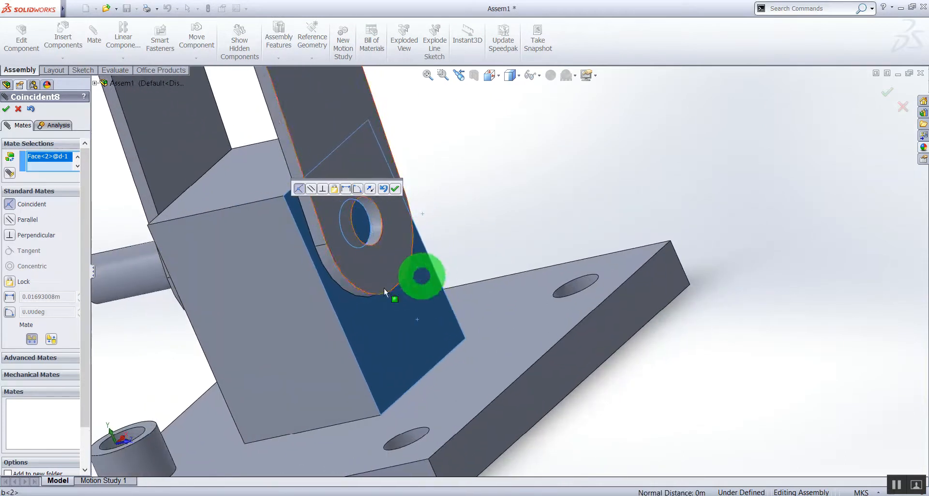
pyautogui.click(10, 297)
pyautogui.click(57, 292)
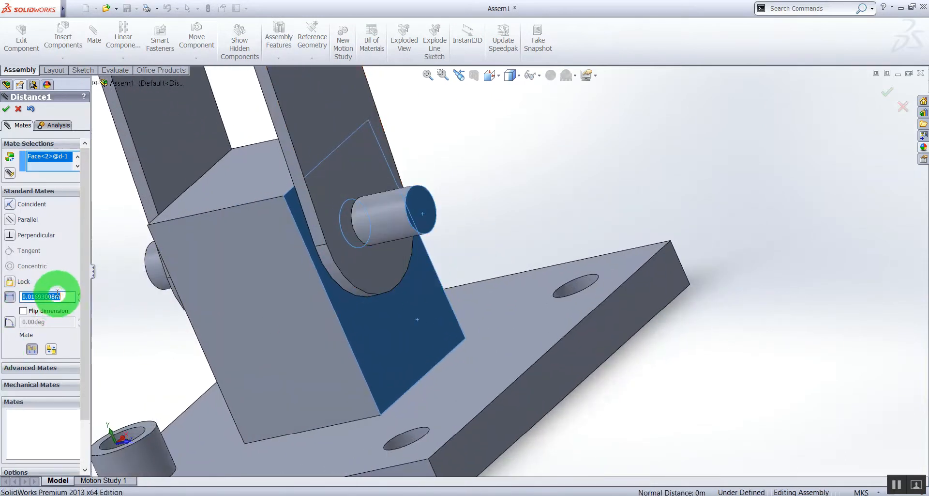
# - Compare the axle's protrusion on both sides and accept the distance mate at 0.01693008 m
pyautogui.moveTo(237, 296); pyautogui.dragTo(267, 280, button='middle')
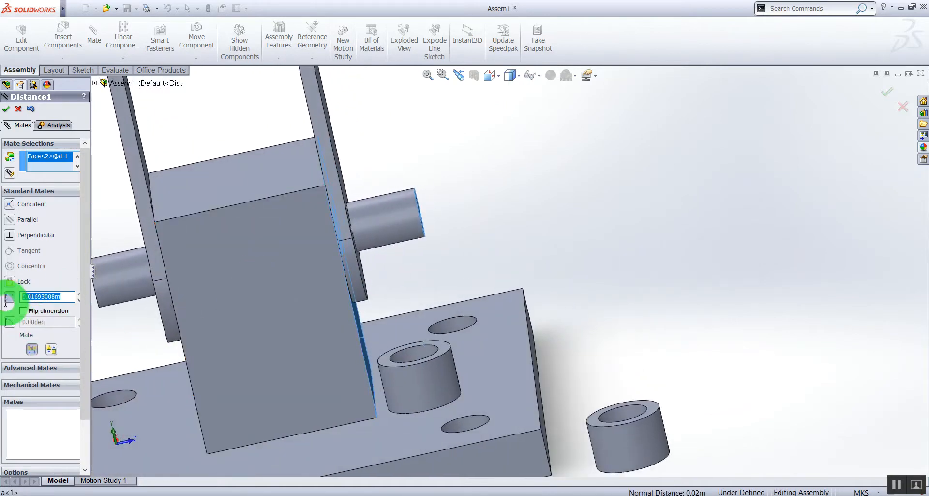
pyautogui.moveTo(172, 322); pyautogui.dragTo(259, 301, button='middle')
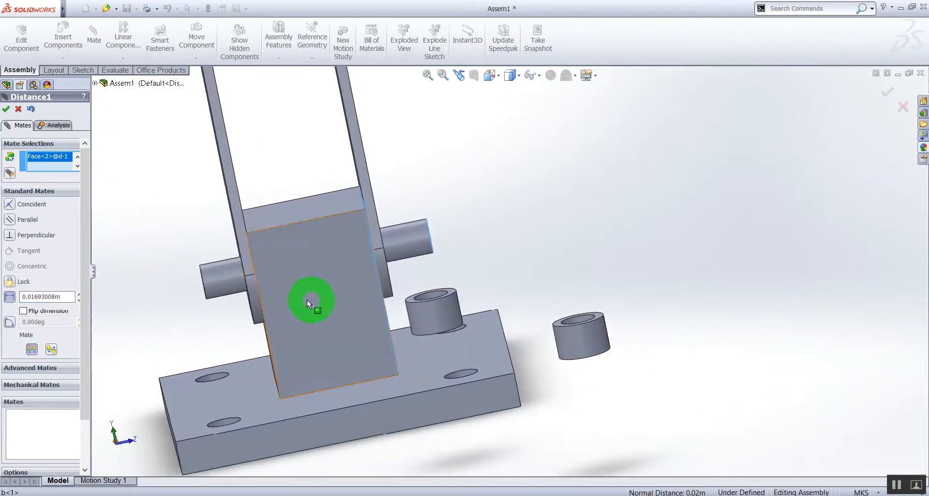
pyautogui.moveTo(413, 295)
pyautogui.mouseDown(button='middle')
pyautogui.moveTo(421, 300)
pyautogui.moveTo(417, 291)
pyautogui.mouseUp(button='middle')
pyautogui.scroll(-3, 350, 271)
pyautogui.moveTo(349, 271); pyautogui.dragTo(353, 267, button='middle')
pyautogui.moveTo(378, 326); pyautogui.dragTo(353, 326, button='middle')
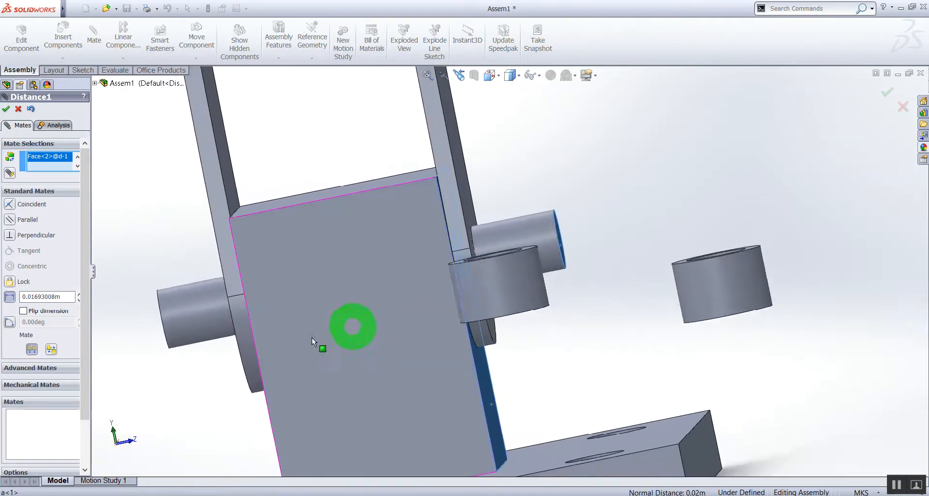
pyautogui.click(6, 110)
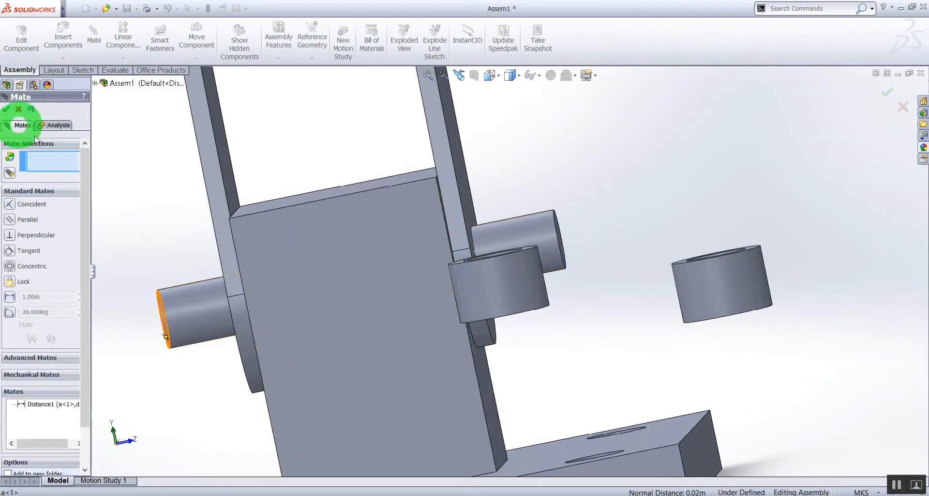
pyautogui.moveTo(509, 318)
pyautogui.mouseDown(button='middle')
pyautogui.moveTo(473, 317)
pyautogui.moveTo(493, 319)
pyautogui.mouseUp(button='middle')
pyautogui.scroll(2, 500, 327)
pyautogui.click(6, 109)
# - Try to slide the lower axle to test whether its distance mate holds it in place
pyautogui.click(300, 239)
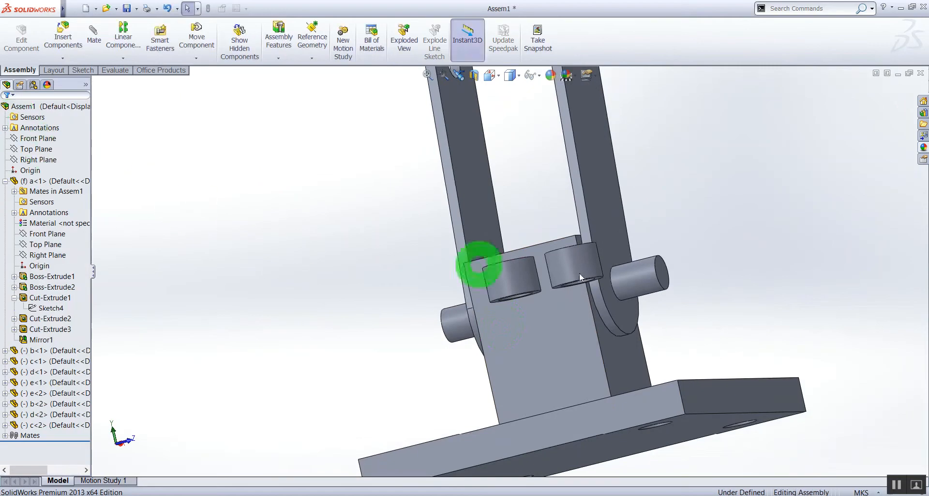
pyautogui.moveTo(678, 275); pyautogui.dragTo(634, 301)
pyautogui.moveTo(634, 303); pyautogui.dragTo(625, 326, button='middle')
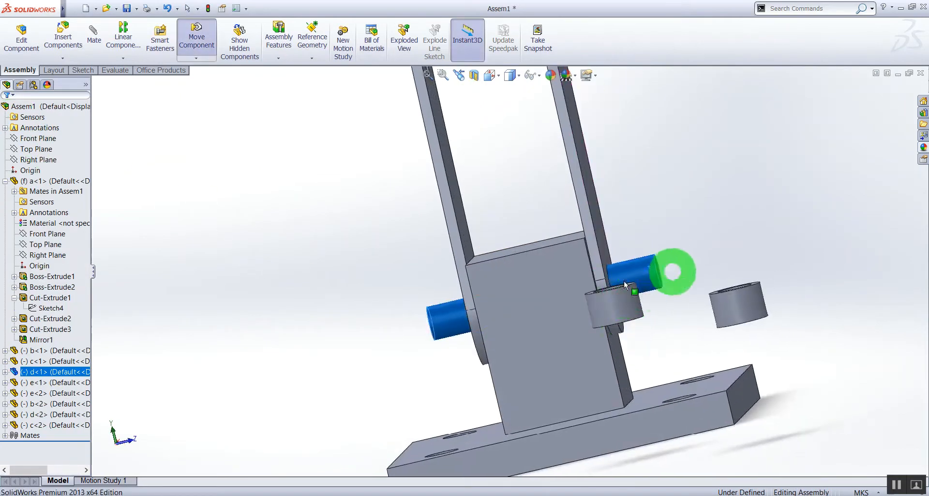
pyautogui.click(679, 211)
# - Slide the upper axle along its holes and swing the three-hole plates about it to test their movement
pyautogui.scroll(6, 591, 313)
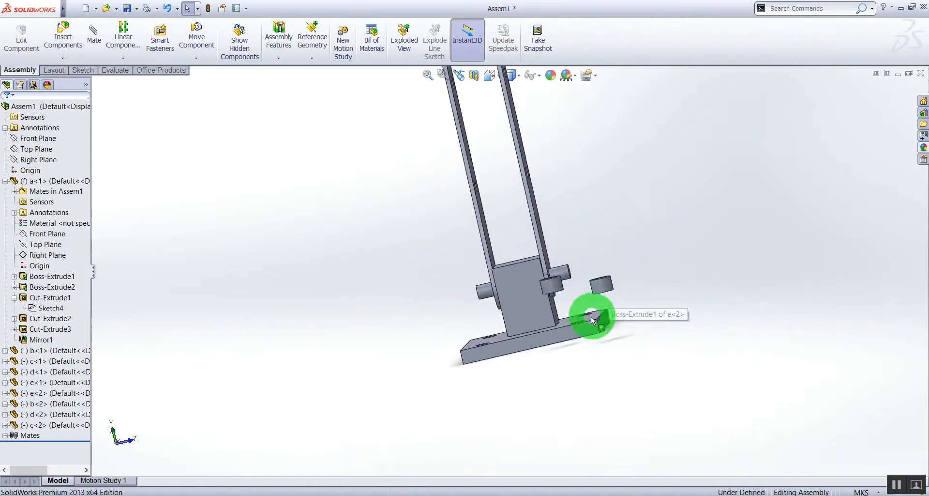
pyautogui.scroll(-8, 487, 225)
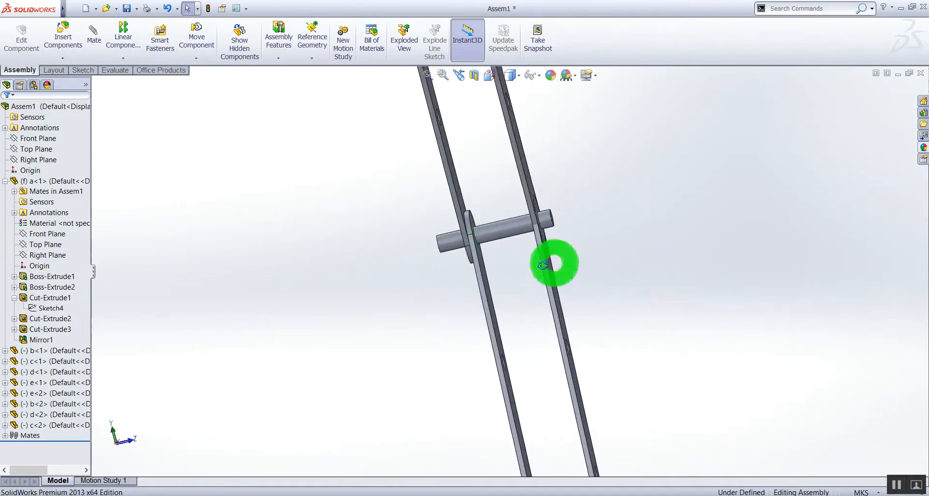
pyautogui.scroll(-5, 535, 214)
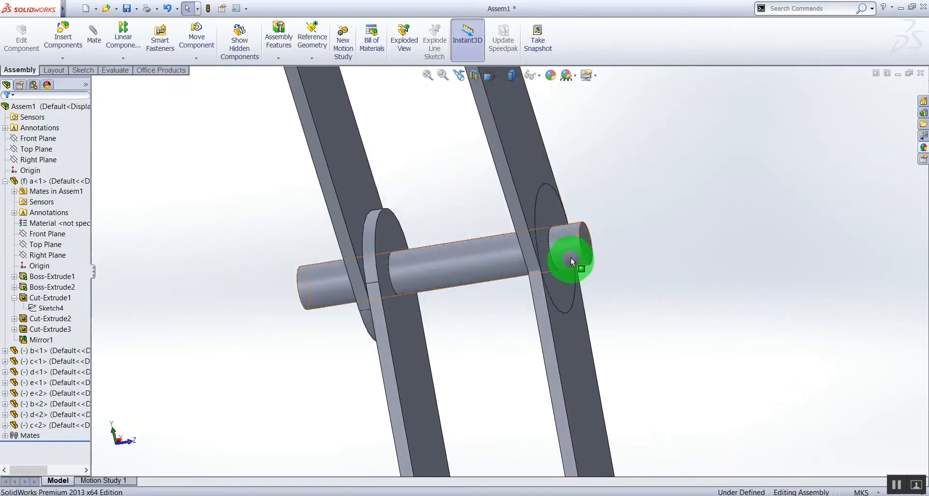
pyautogui.moveTo(576, 248); pyautogui.dragTo(547, 229)
pyautogui.moveTo(521, 189); pyautogui.dragTo(555, 199)
pyautogui.moveTo(598, 244); pyautogui.dragTo(640, 248)
pyautogui.moveTo(393, 353); pyautogui.dragTo(421, 352, button='middle')
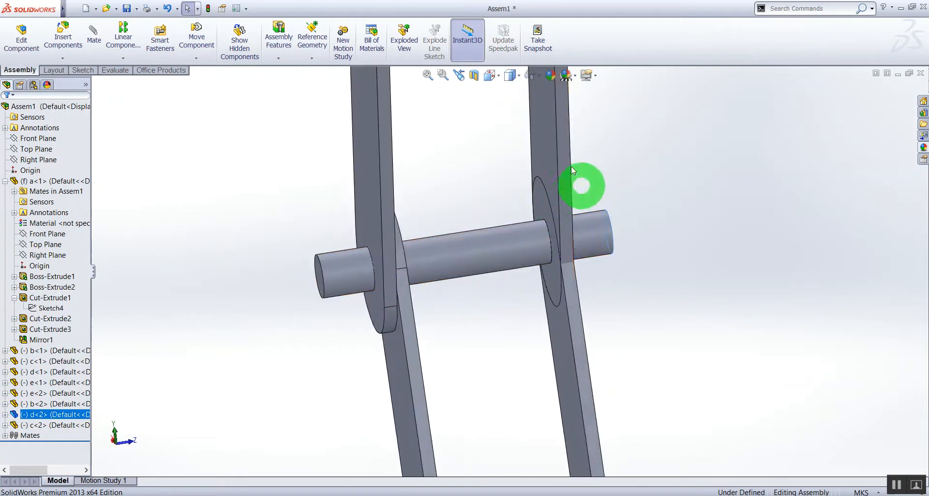
pyautogui.moveTo(566, 150); pyautogui.dragTo(661, 262)
pyautogui.moveTo(661, 262); pyautogui.dragTo(696, 313, button='middle')
pyautogui.moveTo(651, 213); pyautogui.dragTo(673, 268, button='middle')
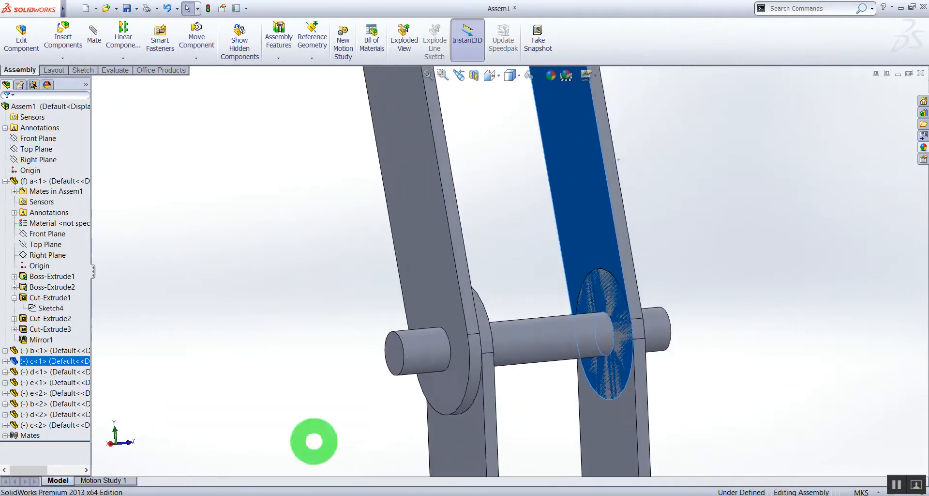
# - Delete the Coincident6 mate between the first three-hole plate and the second five-hole plate
pyautogui.click(5, 435)
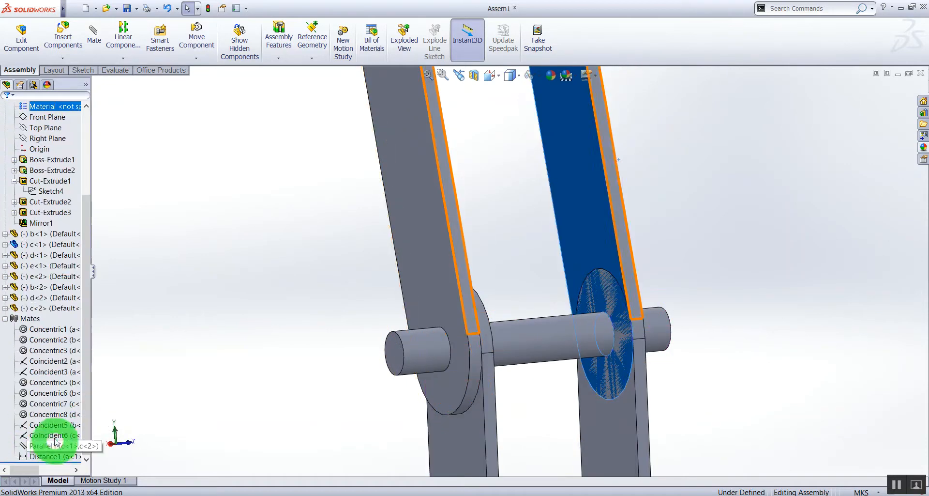
pyautogui.click(56, 426)
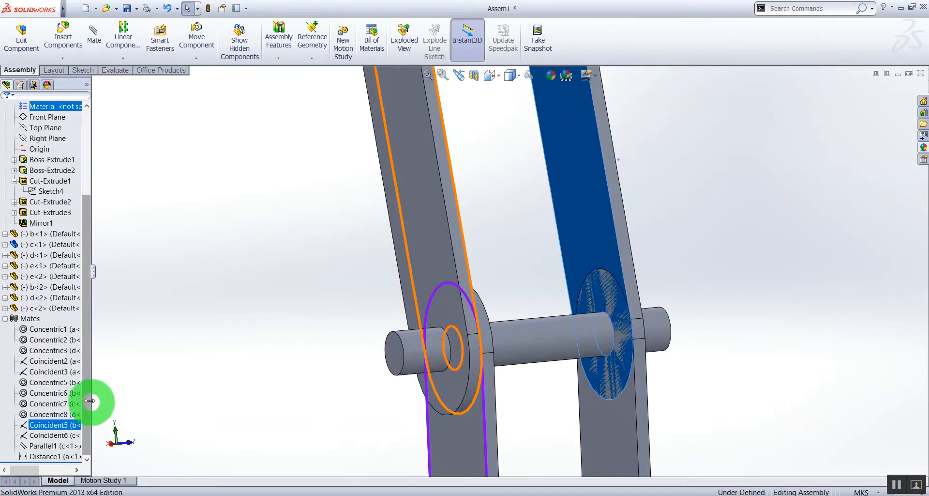
pyautogui.click(66, 464)
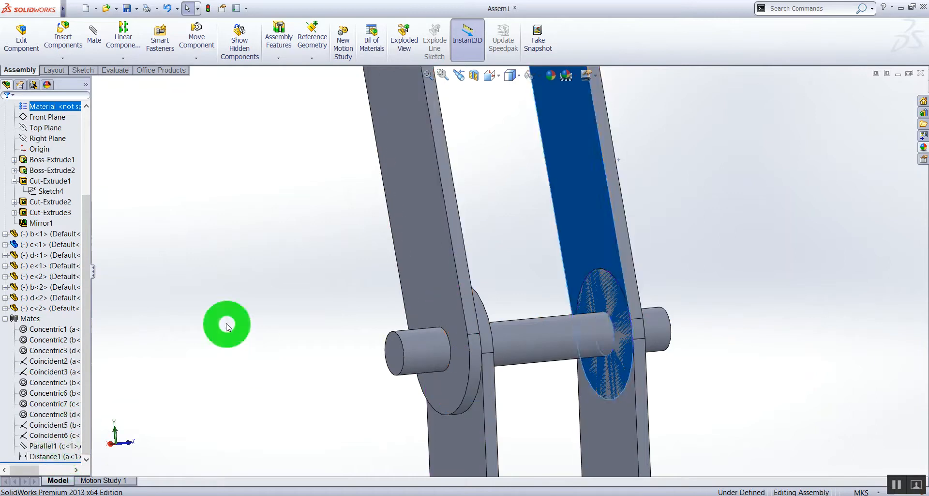
pyautogui.click(222, 323)
pyautogui.scroll(3, 586, 341)
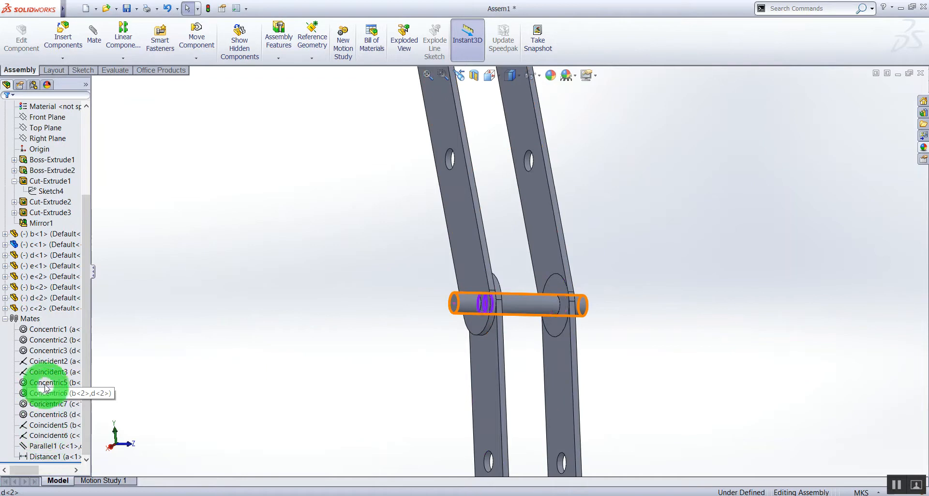
pyautogui.click(49, 437)
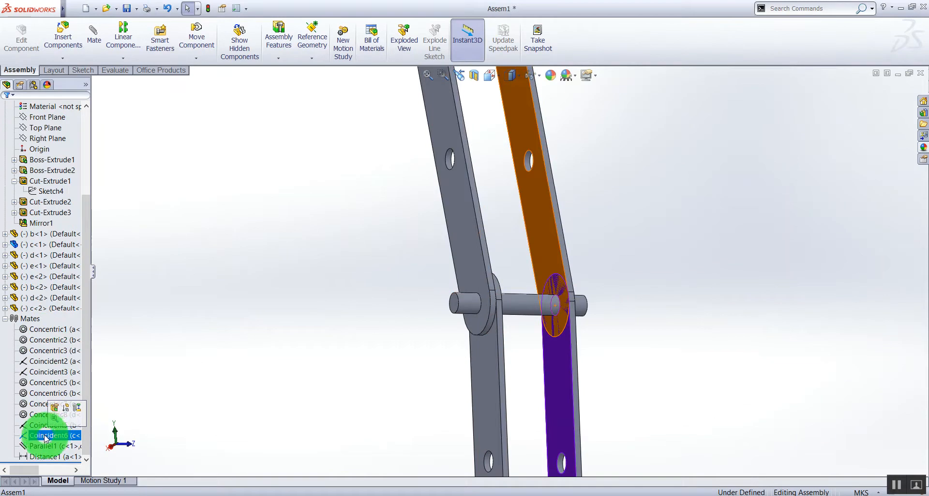
pyautogui.rightClick(46, 438)
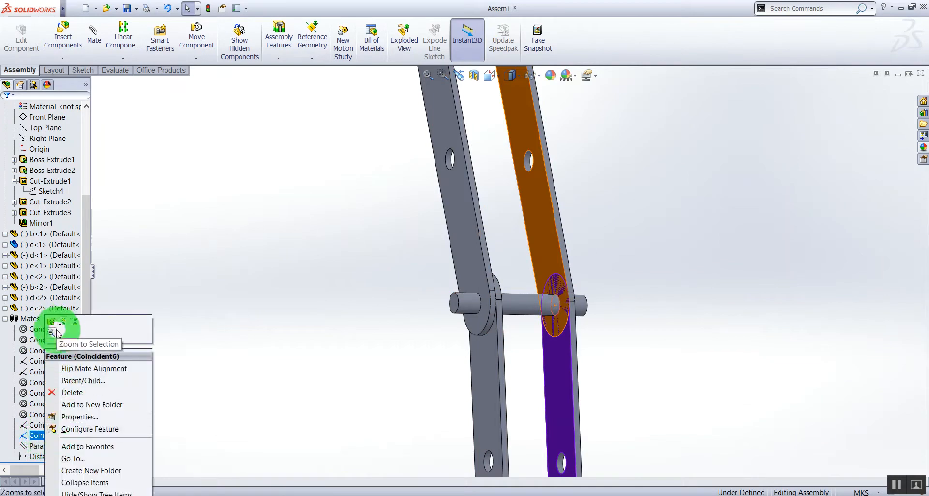
pyautogui.click(72, 392)
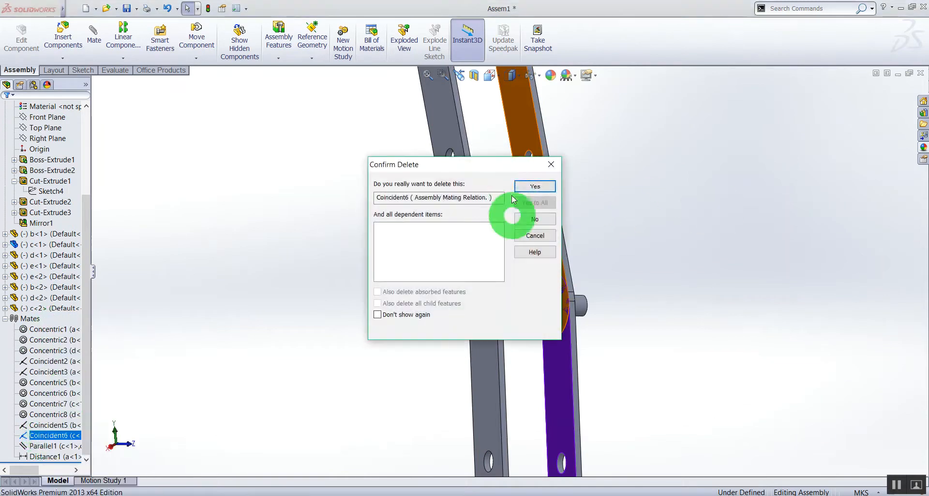
pyautogui.click(540, 186)
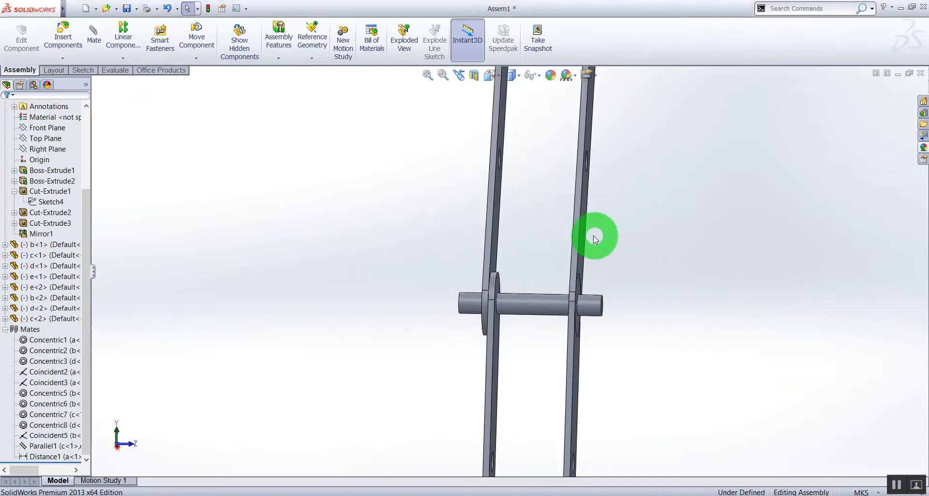
# - Add a coincident mate seating the first three-hole plate against the outer broad face of the second five-hole plate
pyautogui.moveTo(602, 235); pyautogui.dragTo(668, 264)
pyautogui.moveTo(667, 263); pyautogui.dragTo(696, 270, button='middle')
pyautogui.click(98, 35)
pyautogui.click(566, 217)
pyautogui.moveTo(649, 270); pyautogui.dragTo(588, 361, button='middle')
pyautogui.click(549, 312)
pyautogui.moveTo(478, 275); pyautogui.dragTo(580, 296, button='middle')
pyautogui.click(590, 288)
# - Start a distance mate between the upper axle's end face and the adjacent broad face of the first five-hole plate
pyautogui.moveTo(503, 286); pyautogui.dragTo(724, 273, button='middle')
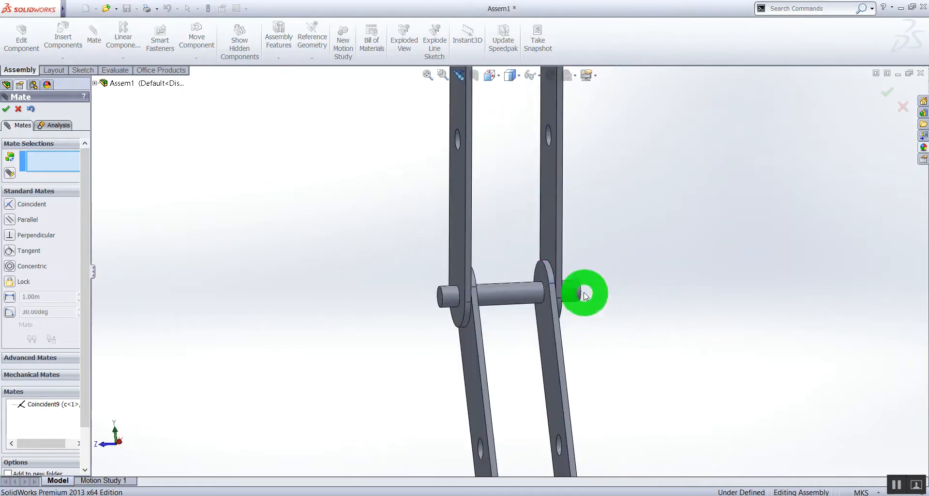
pyautogui.moveTo(543, 293); pyautogui.dragTo(521, 306, button='middle')
pyautogui.click(546, 311)
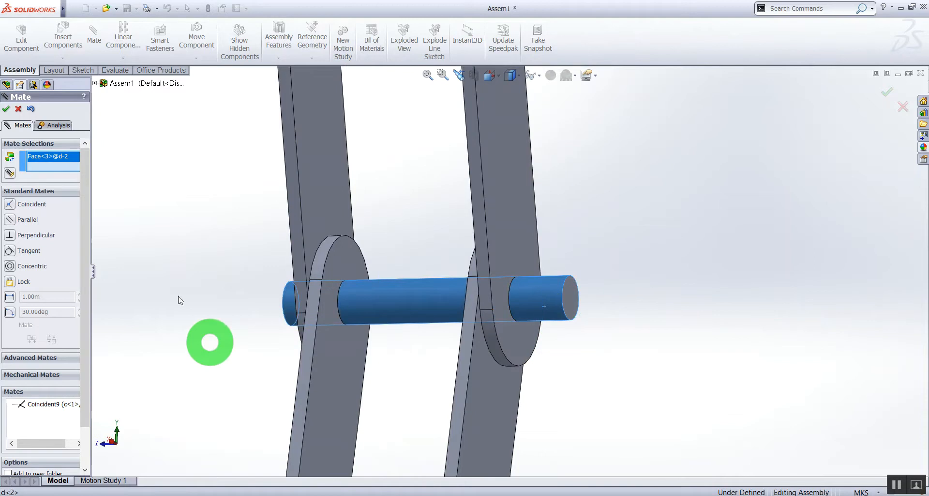
pyautogui.rightClick(41, 166)
pyautogui.click(85, 170)
pyautogui.moveTo(636, 323); pyautogui.dragTo(555, 295, button='middle')
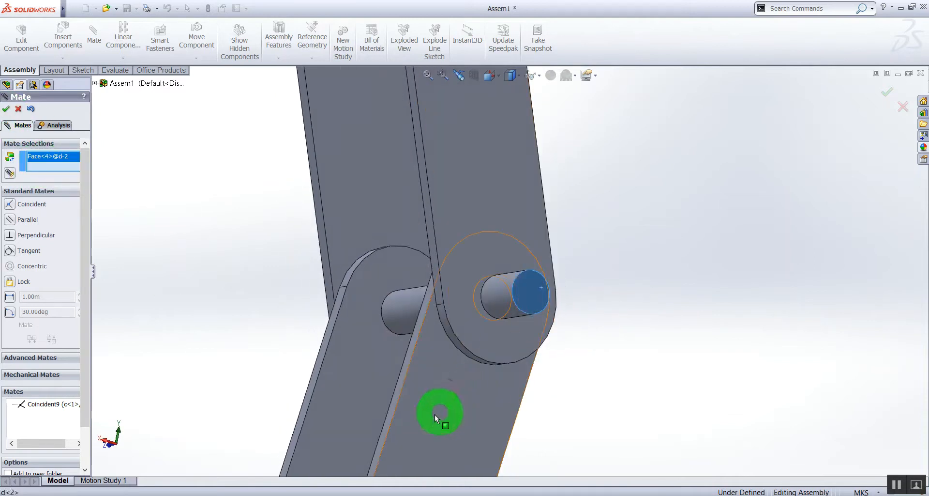
pyautogui.click(434, 414)
pyautogui.moveTo(431, 415); pyautogui.dragTo(626, 373, button='middle')
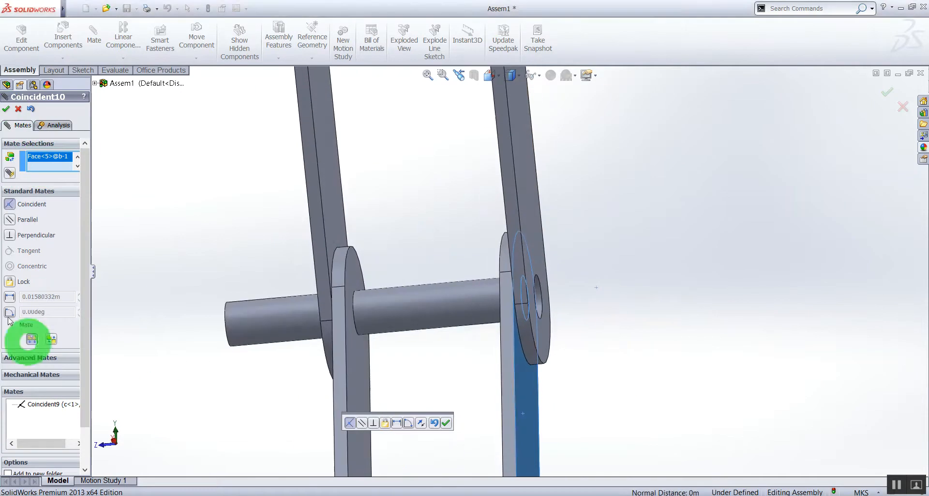
pyautogui.click(9, 297)
# - Set the upper axle's distance mate to 0.014 m and finish mating
pyautogui.moveTo(255, 336)
pyautogui.mouseDown(button='middle')
pyautogui.moveTo(284, 336)
pyautogui.moveTo(269, 327)
pyautogui.mouseUp(button='middle')
pyautogui.click(570, 307)
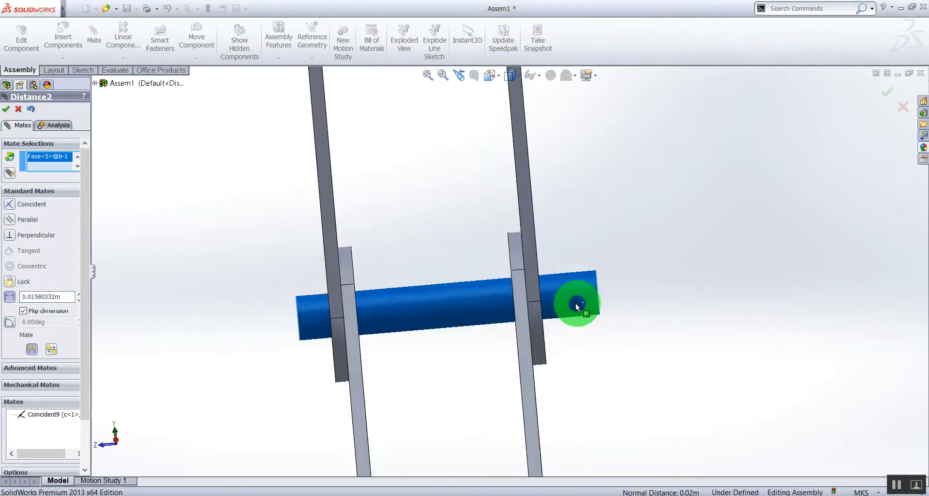
pyautogui.moveTo(566, 307); pyautogui.dragTo(557, 303)
pyautogui.moveTo(597, 330); pyautogui.dragTo(564, 336)
pyautogui.click(62, 297)
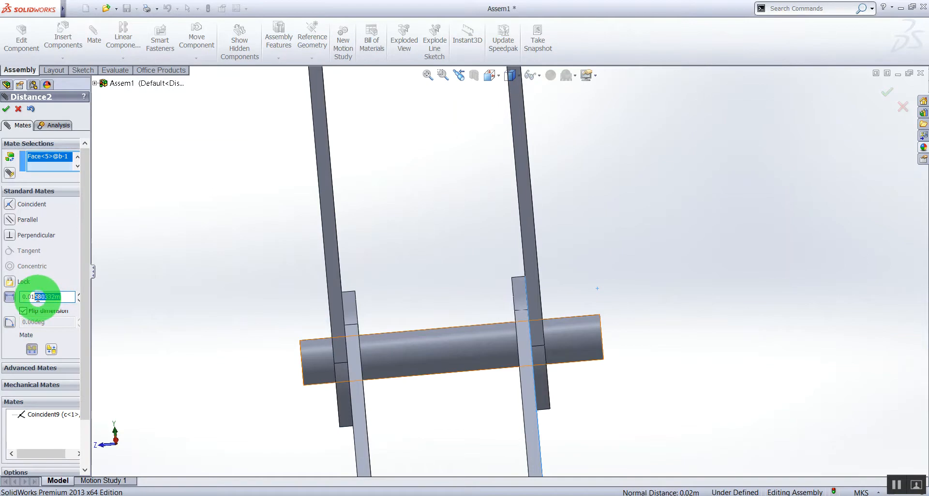
pyautogui.click(13, 389)
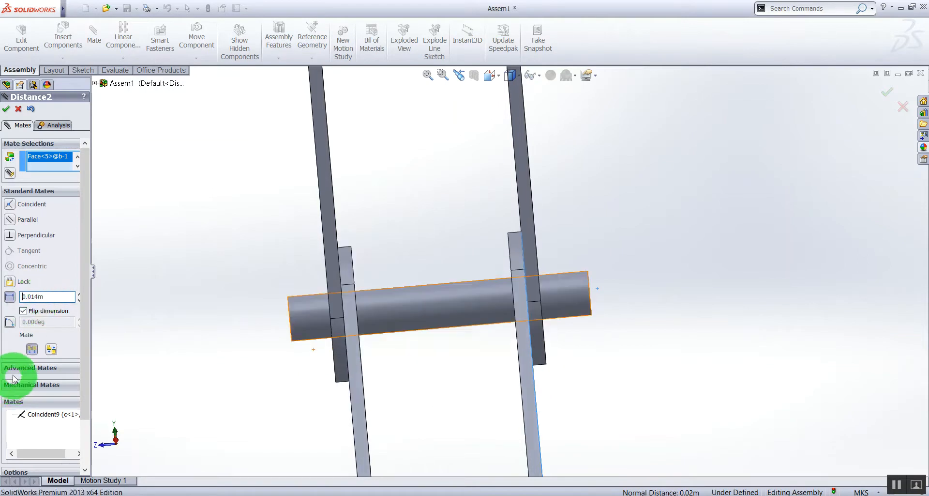
pyautogui.click(6, 108)
pyautogui.click(6, 108)
# - Try to slide the upper axle to test its distance mate, and swing the three-hole plates down about it
pyautogui.moveTo(358, 241); pyautogui.dragTo(420, 268, button='middle')
pyautogui.moveTo(340, 319); pyautogui.dragTo(329, 323)
pyautogui.scroll(8, 334, 324)
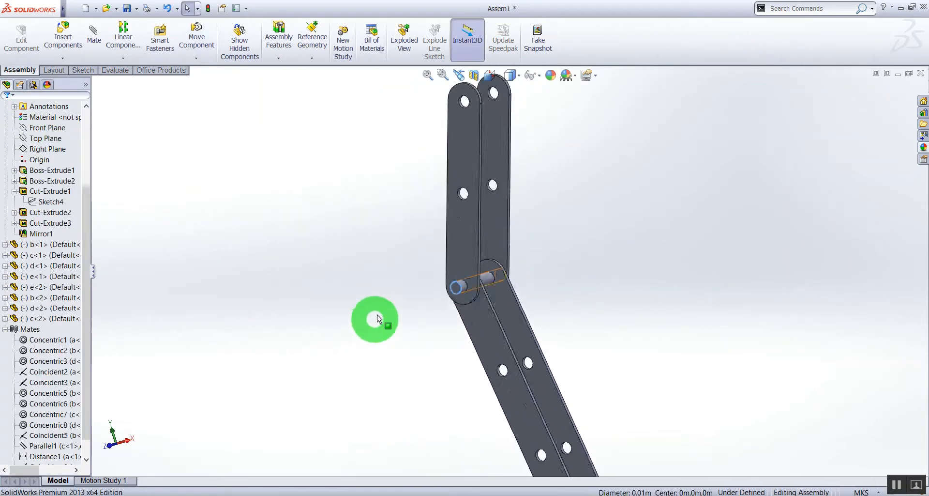
pyautogui.moveTo(426, 335); pyautogui.dragTo(481, 337, button='middle')
pyautogui.scroll(4, 481, 337)
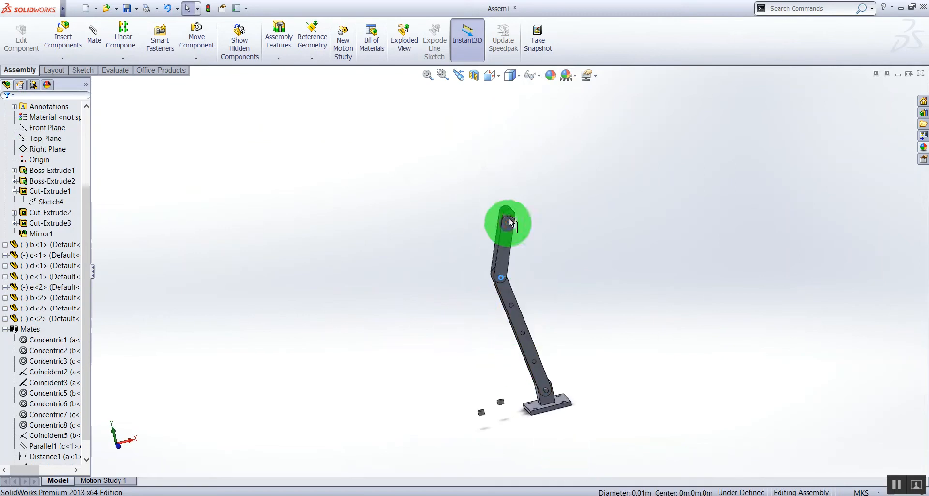
pyautogui.moveTo(555, 232)
pyautogui.mouseDown()
pyautogui.moveTo(607, 283)
pyautogui.moveTo(766, 334)
pyautogui.moveTo(587, 289)
pyautogui.moveTo(672, 370)
pyautogui.moveTo(639, 245)
pyautogui.moveTo(648, 334)
pyautogui.moveTo(472, 430)
pyautogui.mouseUp()
pyautogui.scroll(-5, 504, 401)
pyautogui.scroll(-2, 509, 394)
pyautogui.scroll(2, 535, 356)
pyautogui.moveTo(507, 359)
pyautogui.mouseDown(button='middle')
pyautogui.moveTo(529, 271)
pyautogui.moveTo(531, 309)
pyautogui.moveTo(574, 315)
pyautogui.mouseUp(button='middle')
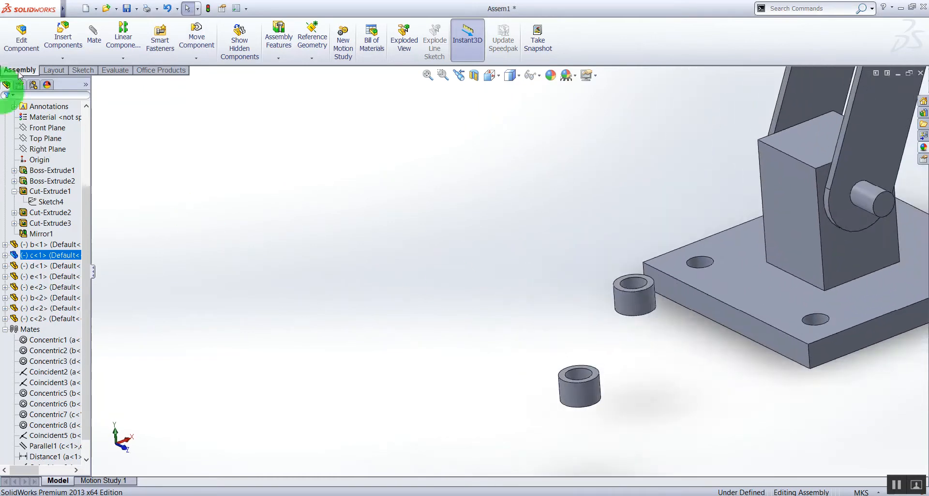
pyautogui.click(92, 47)
pyautogui.scroll(-4, 599, 385)
pyautogui.click(522, 330)
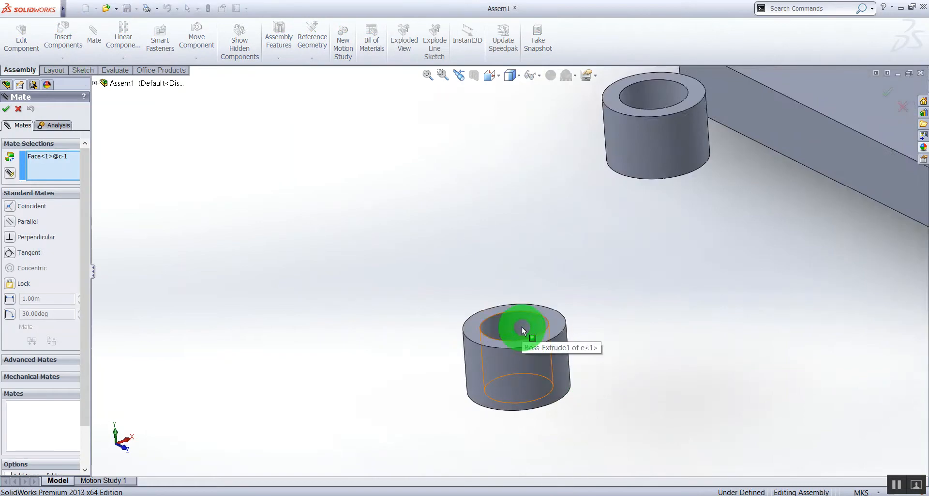
pyautogui.scroll(5, 461, 355)
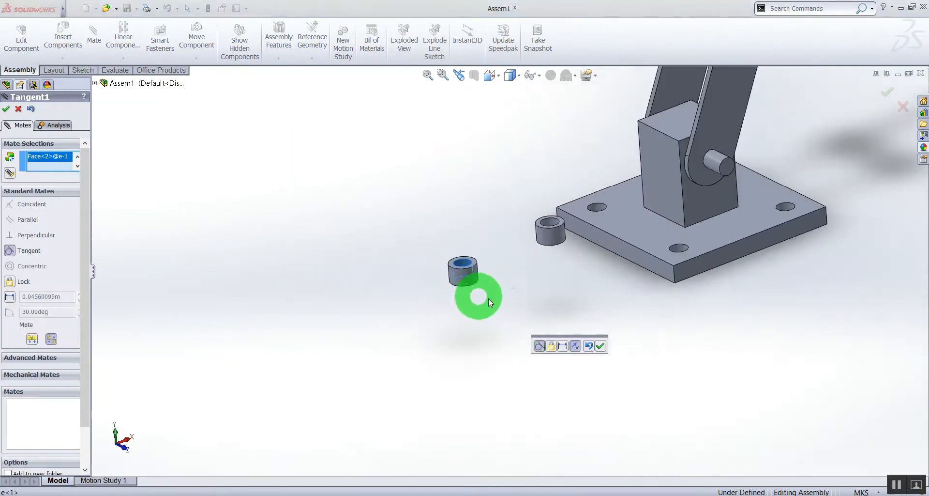
pyautogui.scroll(-3, 720, 163)
pyautogui.moveTo(657, 196); pyautogui.dragTo(687, 214, button='middle')
pyautogui.click(639, 184)
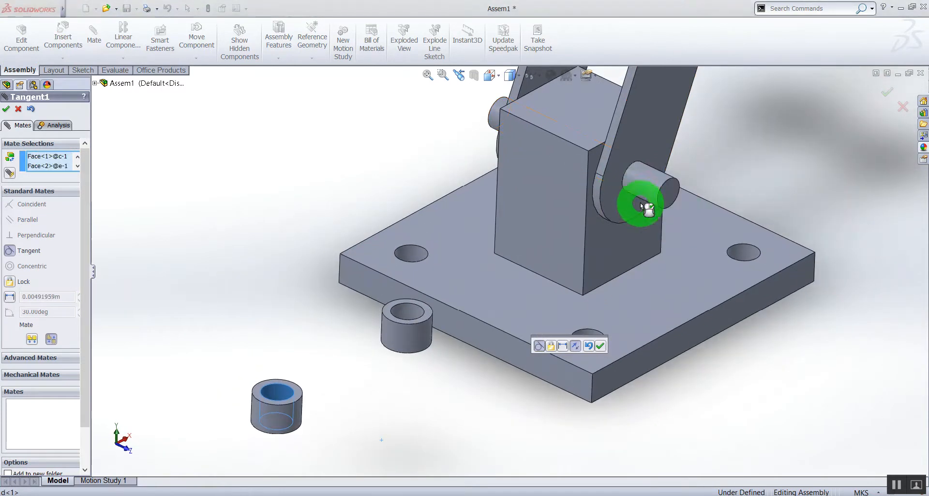
pyautogui.rightClick(40, 156)
pyautogui.click(74, 164)
pyautogui.scroll(-3, 274, 368)
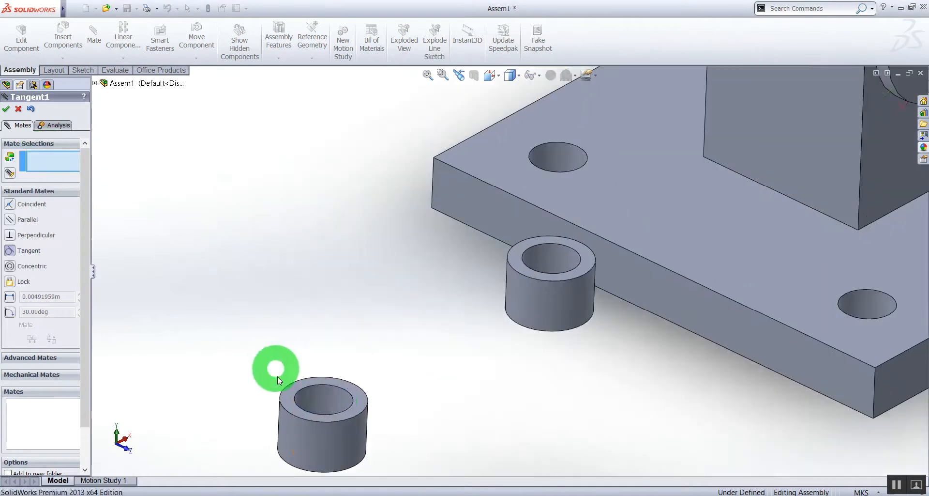
pyautogui.click(333, 401)
pyautogui.scroll(4, 377, 390)
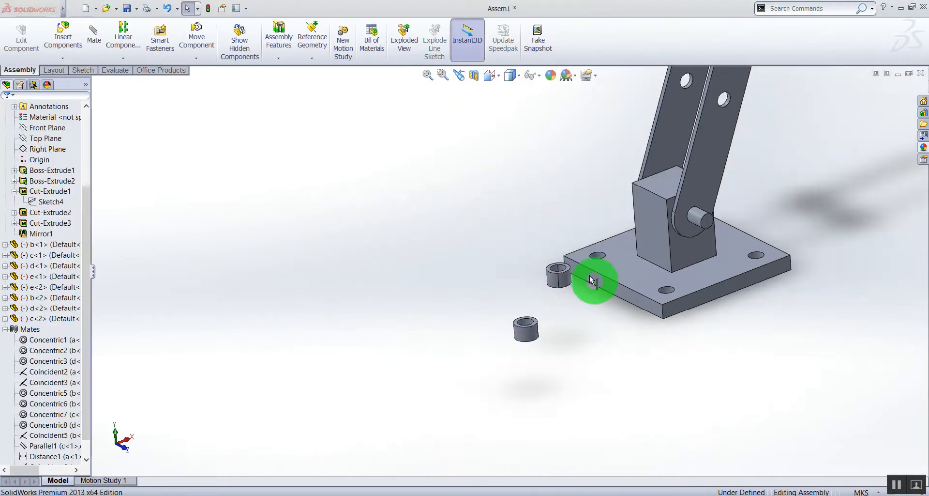
# - Add a concentric mate between the bore of the sleeve nearer the base and the lower axle's cylindrical face
pyautogui.scroll(-2, 596, 282)
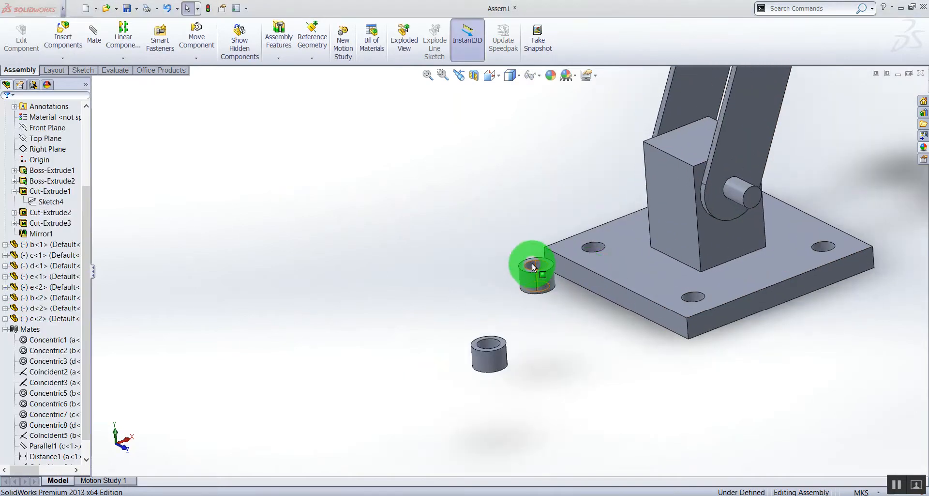
pyautogui.click(93, 33)
pyautogui.scroll(-1, 536, 264)
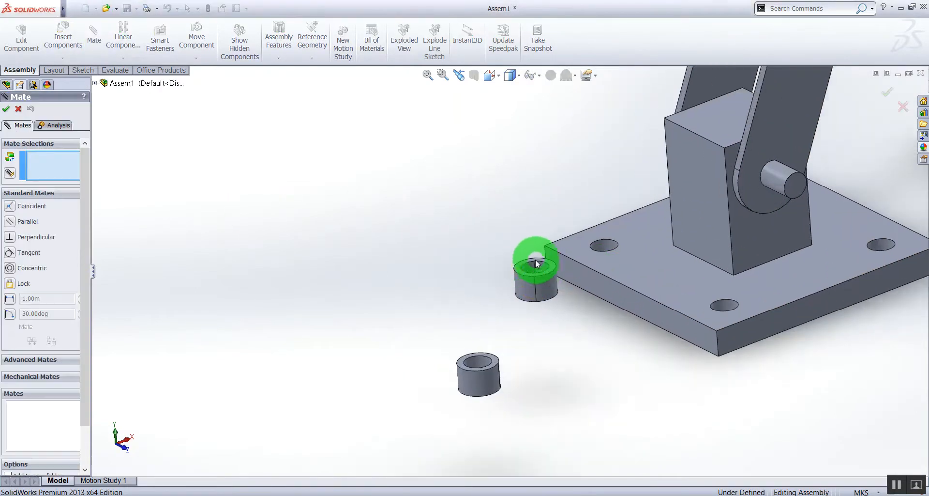
pyautogui.click(534, 265)
pyautogui.scroll(1, 601, 318)
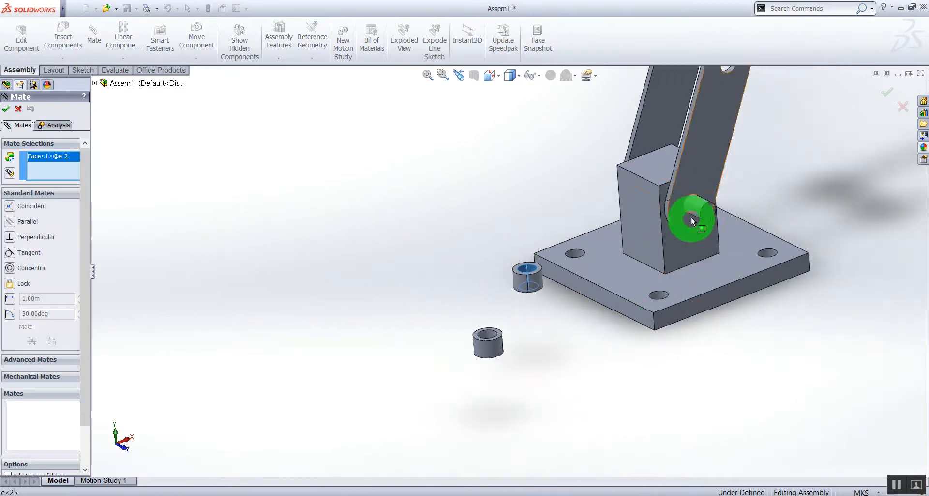
pyautogui.click(696, 207)
pyautogui.scroll(-3, 704, 242)
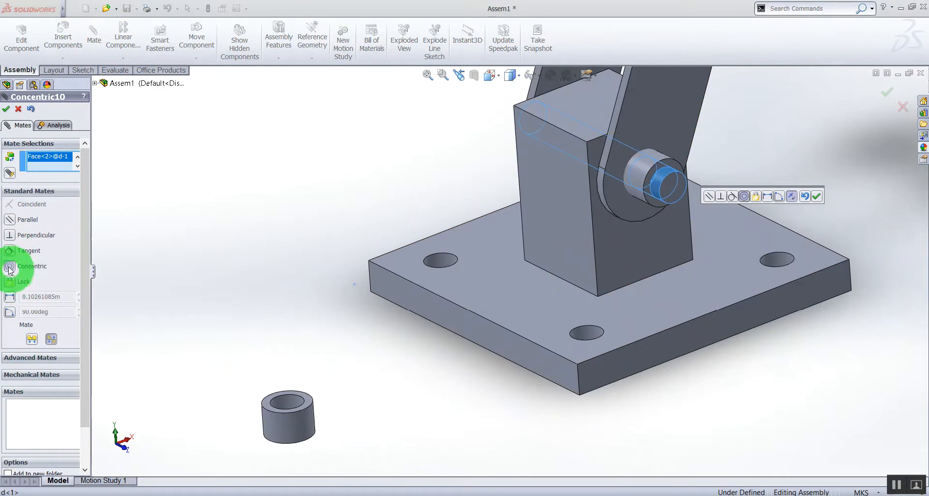
pyautogui.click(9, 250)
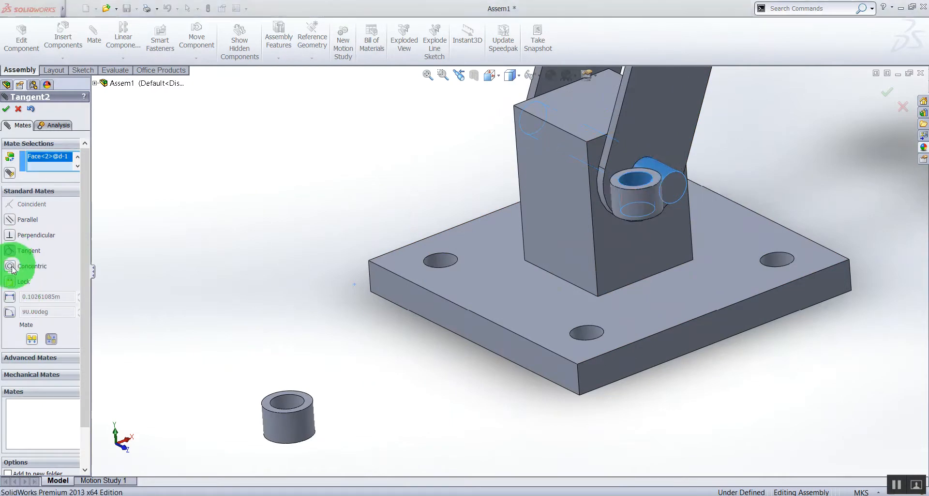
pyautogui.click(10, 266)
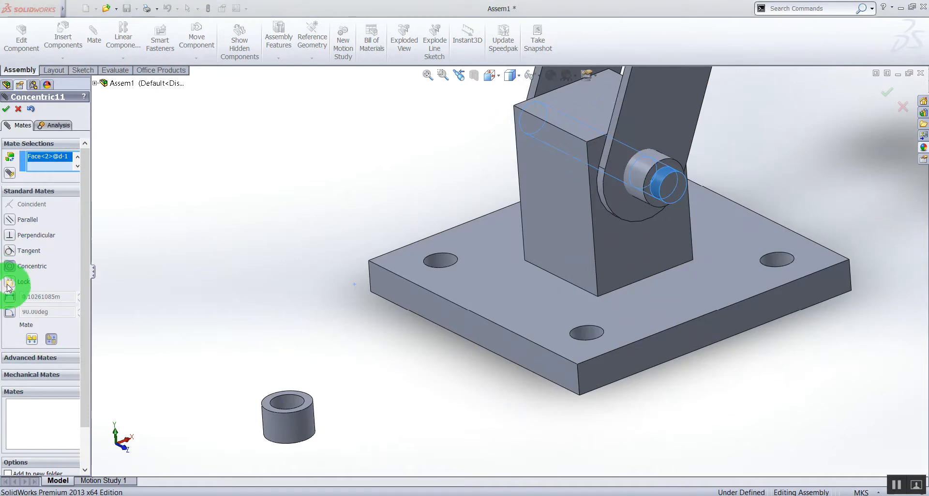
pyautogui.moveTo(498, 253); pyautogui.dragTo(373, 293, button='middle')
pyautogui.click(6, 109)
# - Add a concentric mate between the remaining loose sleeve's bore and the opposite end of the lower axle
pyautogui.moveTo(605, 311); pyautogui.dragTo(666, 369, button='middle')
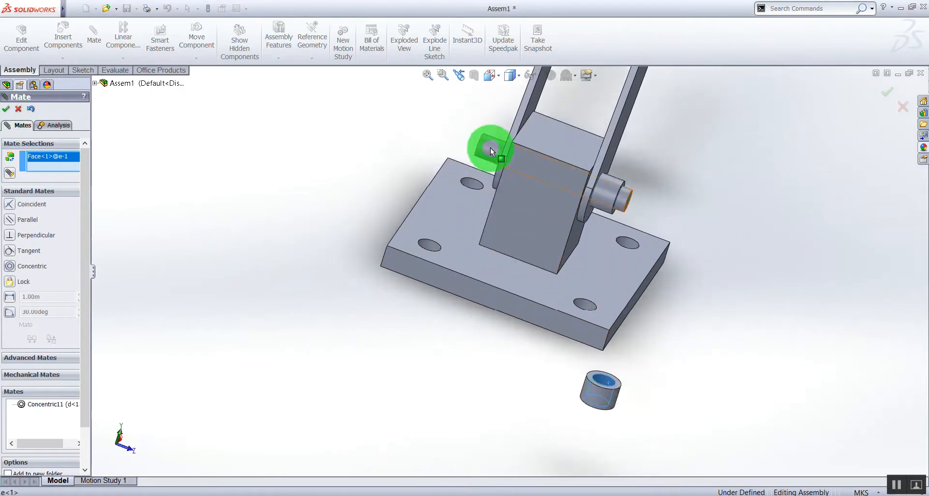
pyautogui.click(491, 150)
pyautogui.click(705, 238)
pyautogui.moveTo(600, 203); pyautogui.dragTo(613, 143)
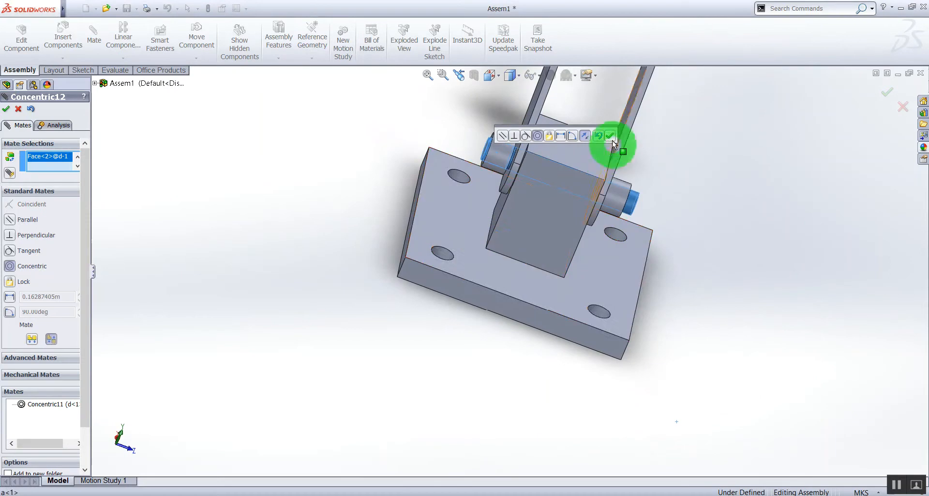
pyautogui.click(609, 136)
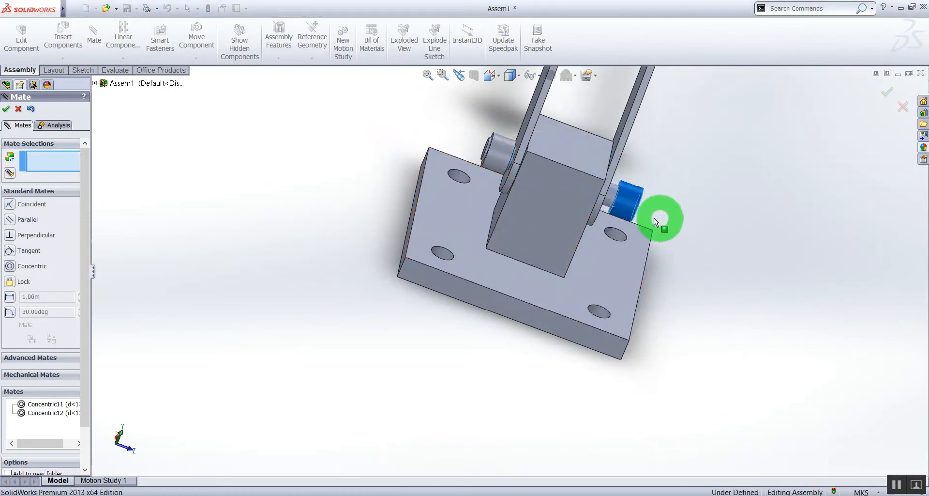
# - Slide the first sleeve outward along the lower axle and seat it with a coincident mate against the first five-hole plate's outer face
pyautogui.moveTo(490, 158); pyautogui.dragTo(444, 146)
pyautogui.moveTo(633, 204); pyautogui.dragTo(498, 192, button='middle')
pyautogui.scroll(-6, 514, 161)
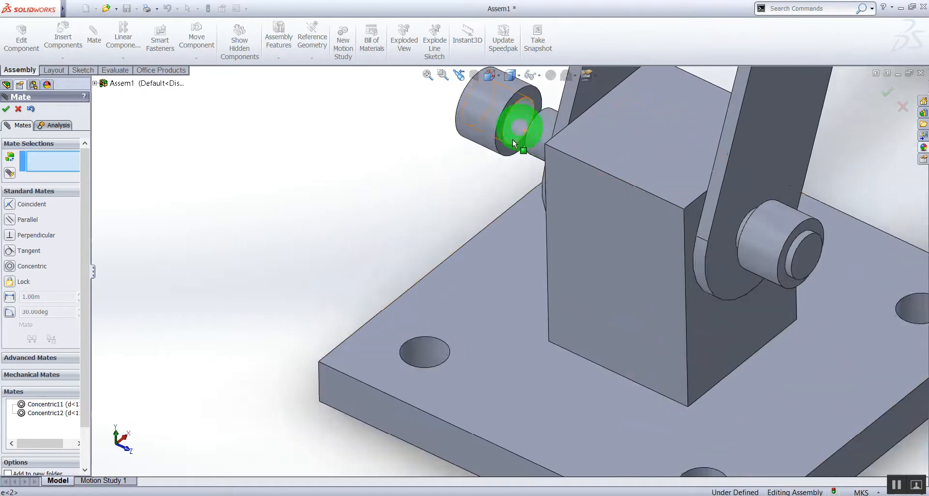
pyautogui.moveTo(501, 197); pyautogui.dragTo(791, 237, button='middle')
pyautogui.click(790, 237)
pyautogui.moveTo(769, 307); pyautogui.dragTo(865, 260, button='middle')
pyautogui.click(885, 237)
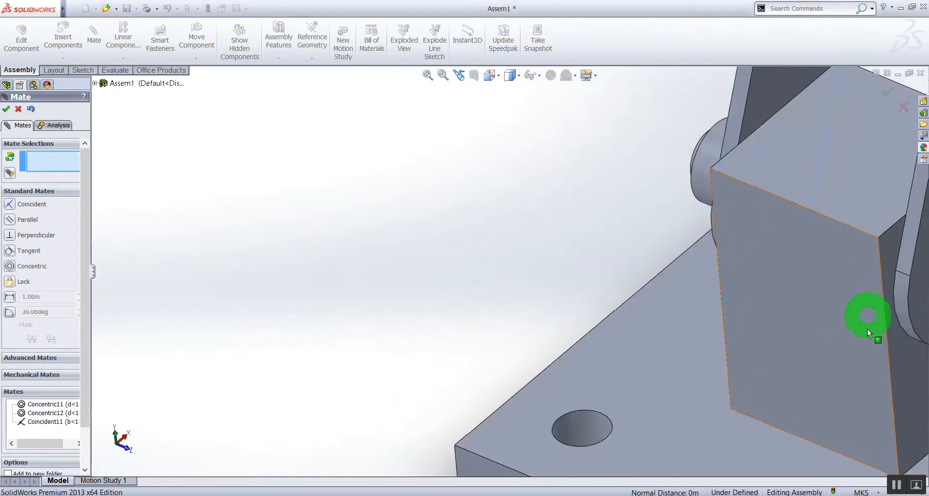
# - Add a coincident mate between the second five-hole plate's outer face and the inner end face of the second sleeve
pyautogui.scroll(3, 866, 314)
pyautogui.scroll(2, 832, 287)
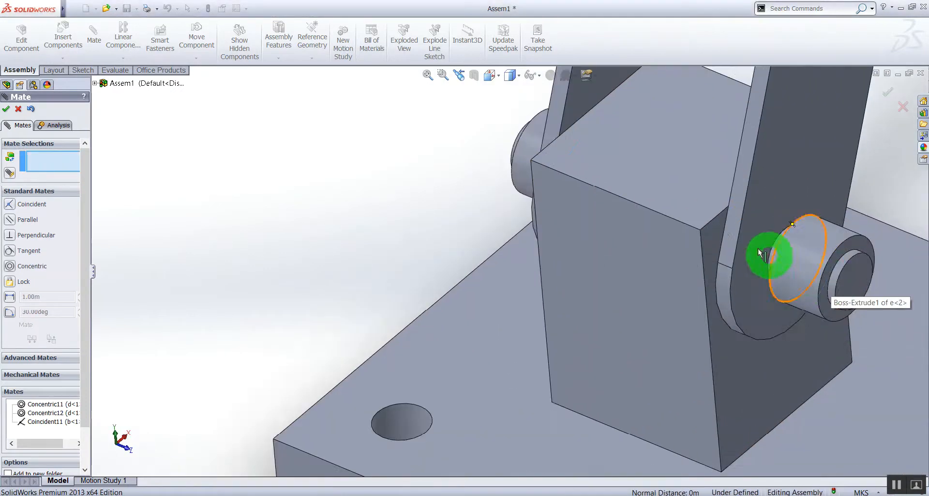
pyautogui.click(761, 251)
pyautogui.moveTo(859, 297); pyautogui.dragTo(838, 363, button='middle')
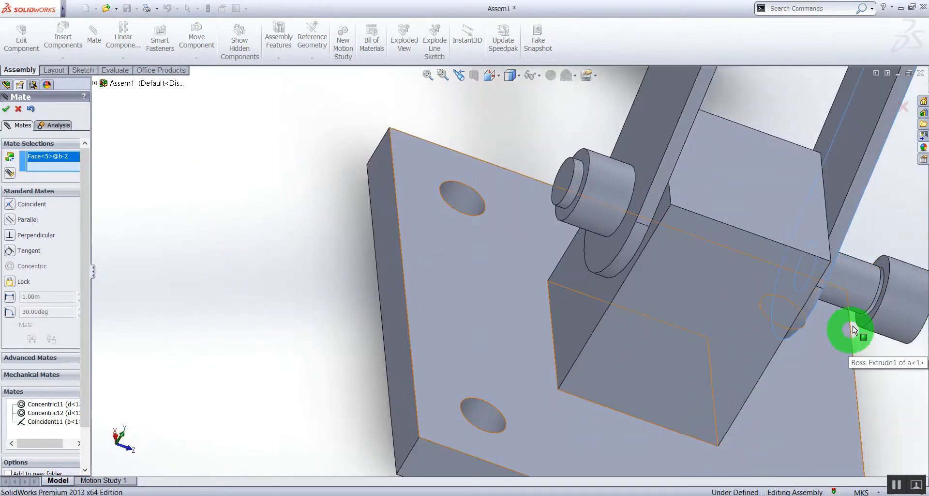
pyautogui.click(864, 323)
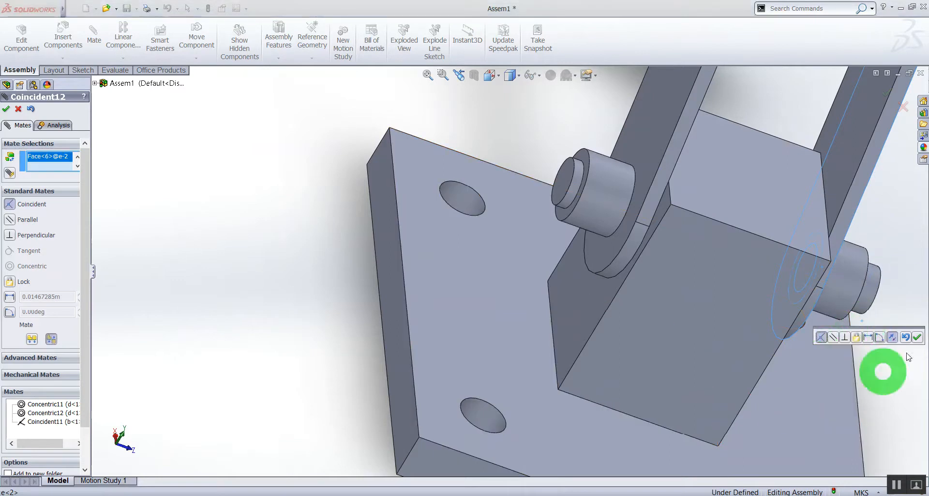
pyautogui.click(908, 332)
# - Compare the assembly with the Final Assembly figure in the Adobe Acrobat Reader PDF, and inspect the lower sleeves back in SolidWorks
pyautogui.scroll(4, 794, 394)
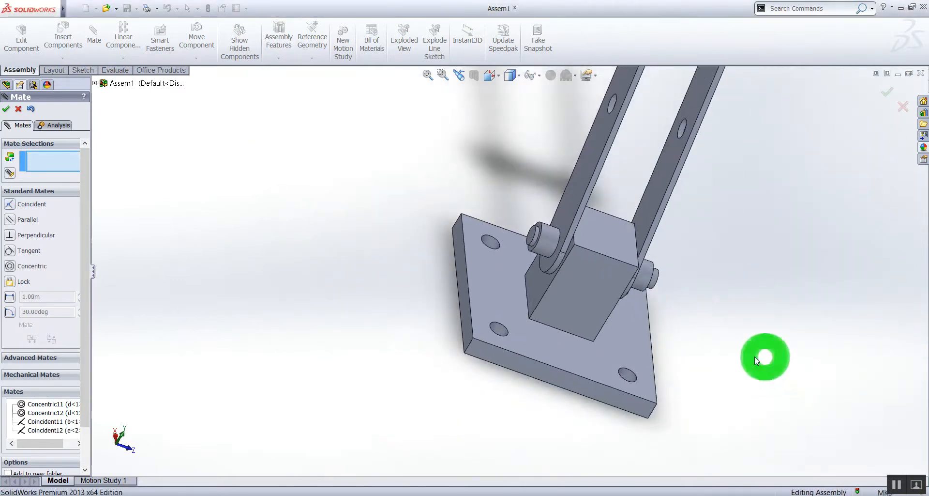
pyautogui.moveTo(765, 357); pyautogui.dragTo(725, 360, button='middle')
pyautogui.scroll(4, 719, 352)
pyautogui.scroll(2, 719, 350)
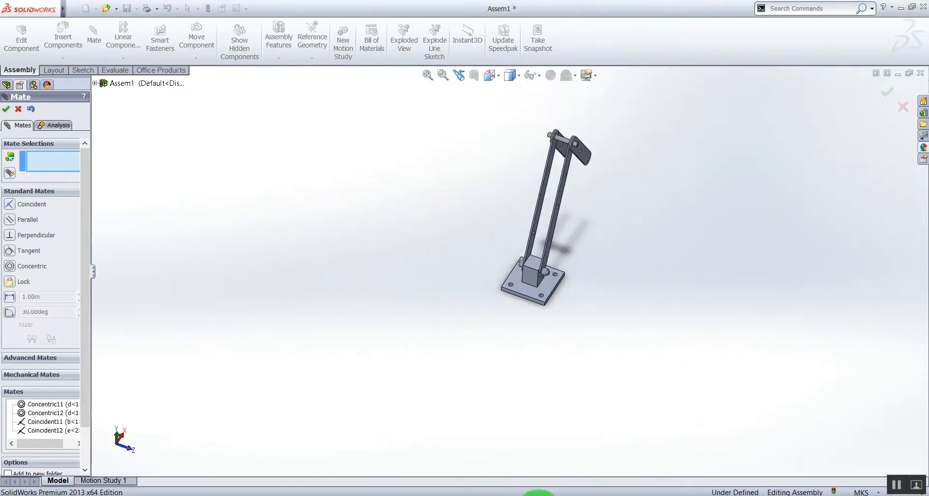
pyautogui.click(536, 493)
pyautogui.scroll(-3, 556, 398)
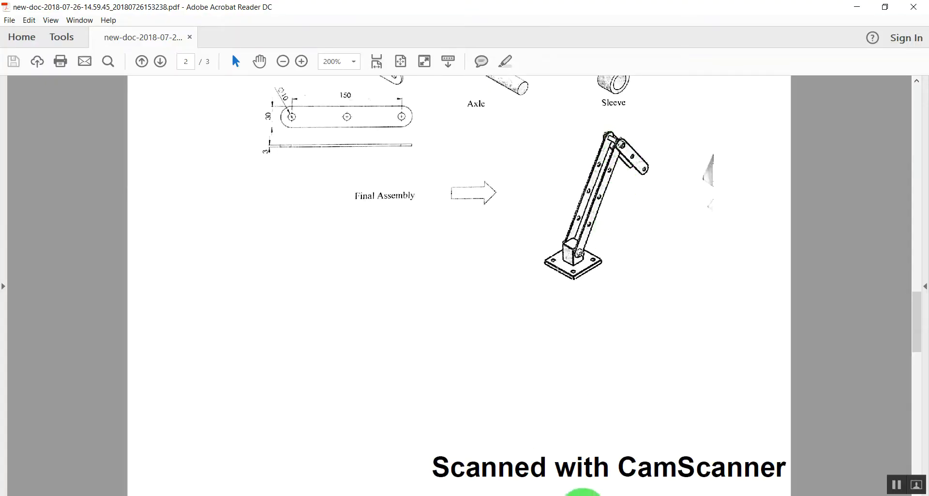
pyautogui.click(511, 494)
pyautogui.click(834, 444)
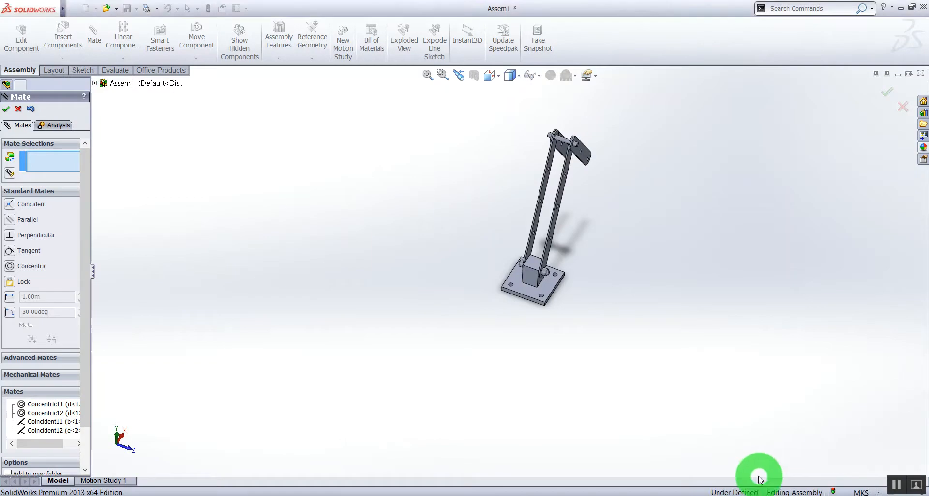
pyautogui.scroll(-2, 606, 277)
pyautogui.scroll(-2, 507, 322)
pyautogui.scroll(-3, 280, 131)
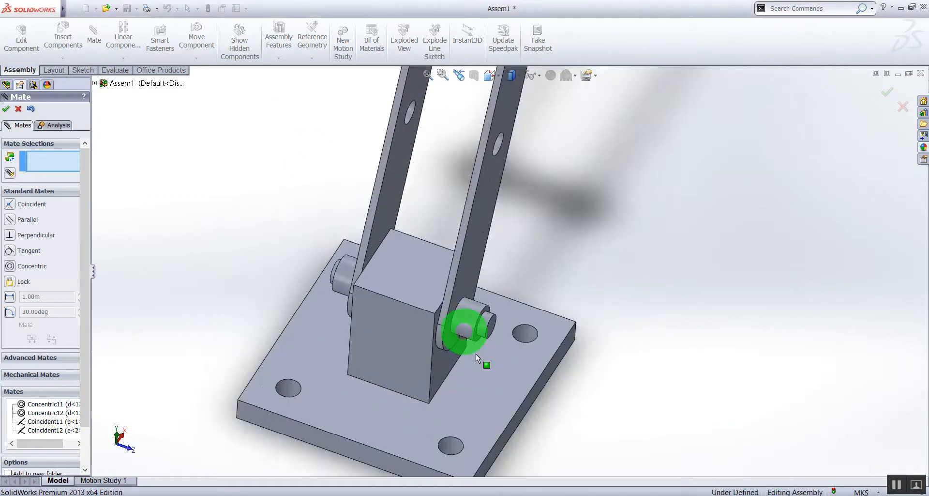
pyautogui.scroll(1, 558, 415)
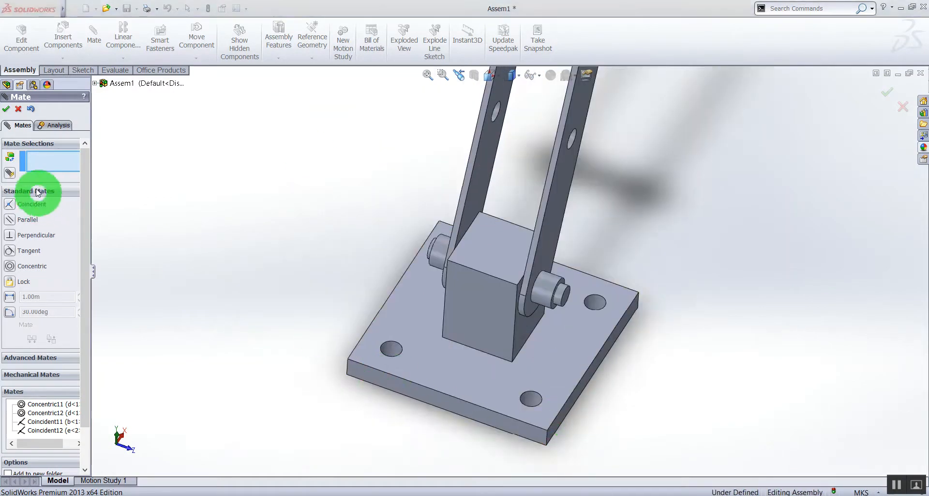
# - Close the mate command and copy both lower sleeves, placing one copy near each end of the upper axle
pyautogui.click(18, 109)
pyautogui.scroll(5, 497, 339)
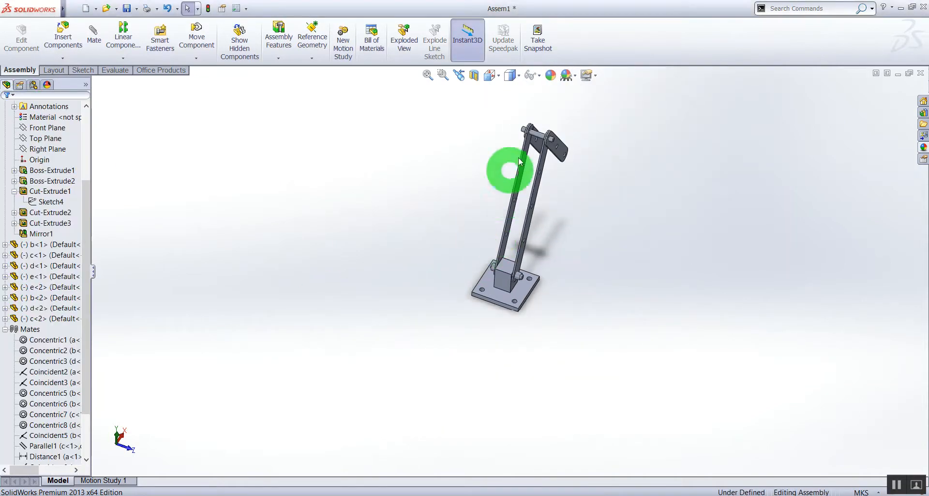
pyautogui.scroll(-3, 508, 182)
pyautogui.keyDown('ctrl'); pyautogui.moveTo(520, 382); pyautogui.dragTo(599, 319); pyautogui.keyUp('ctrl')
pyautogui.keyDown('ctrl'); pyautogui.moveTo(611, 210); pyautogui.dragTo(613, 206); pyautogui.keyUp('ctrl')
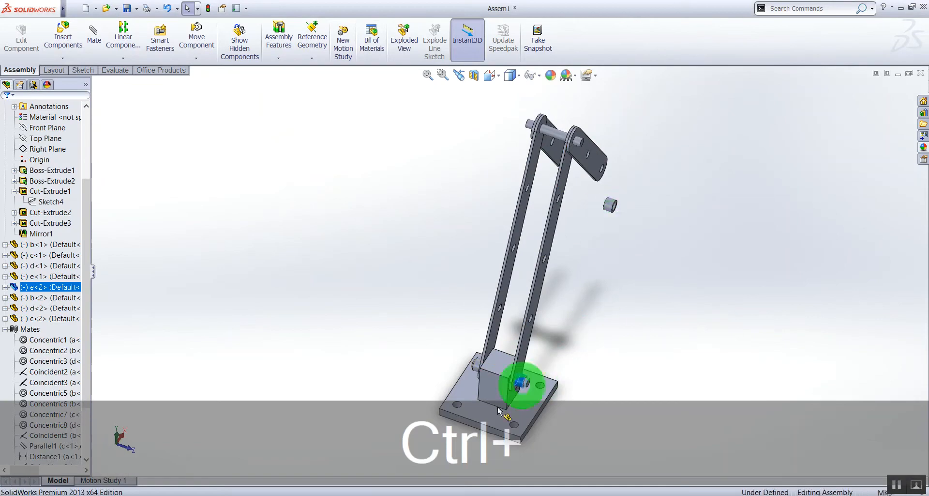
pyautogui.keyDown('ctrl'); pyautogui.moveTo(474, 367); pyautogui.dragTo(524, 122); pyautogui.keyUp('ctrl')
pyautogui.scroll(-5, 567, 142)
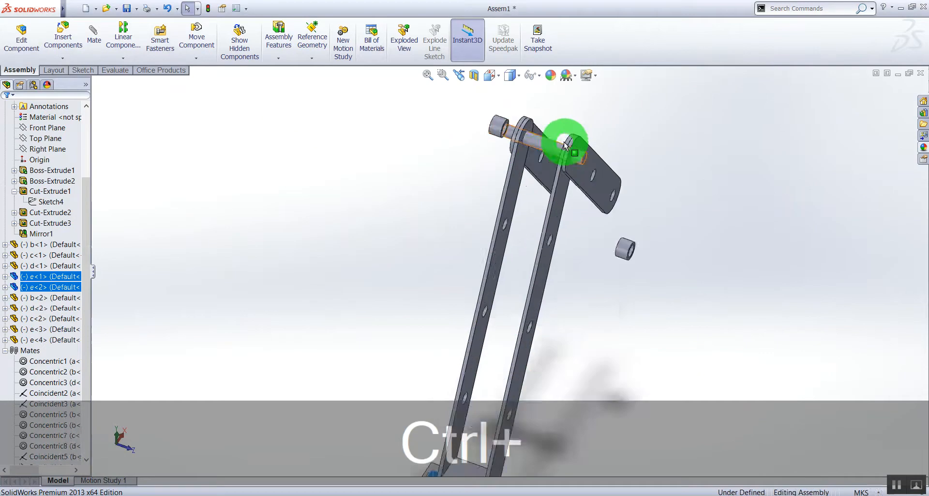
# - Add a concentric mate between the bore of the loose sleeve copy below the three-hole plates and the upper axle
pyautogui.click(93, 38)
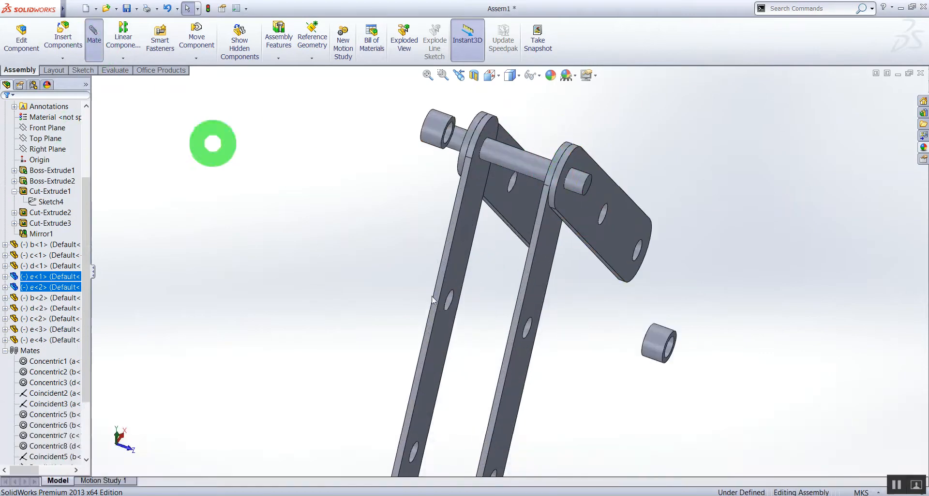
pyautogui.scroll(-2, 684, 351)
pyautogui.scroll(-3, 636, 318)
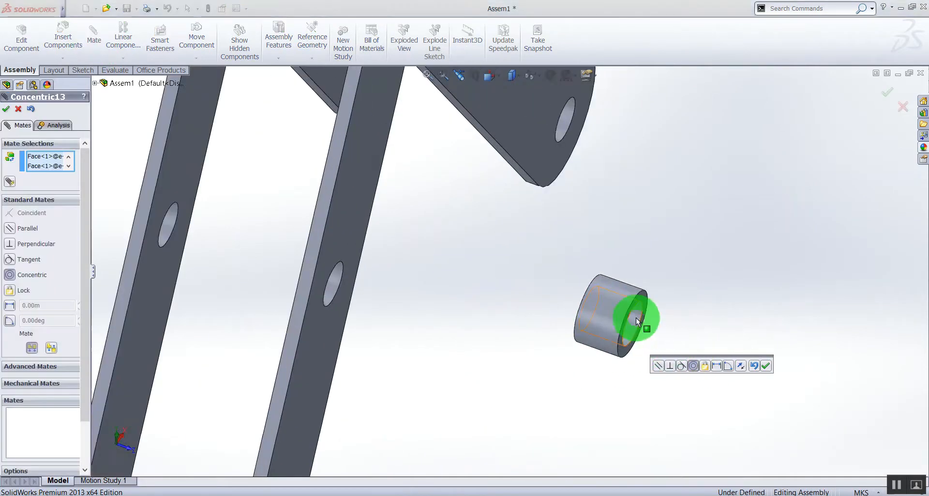
pyautogui.rightClick(39, 168)
pyautogui.click(58, 174)
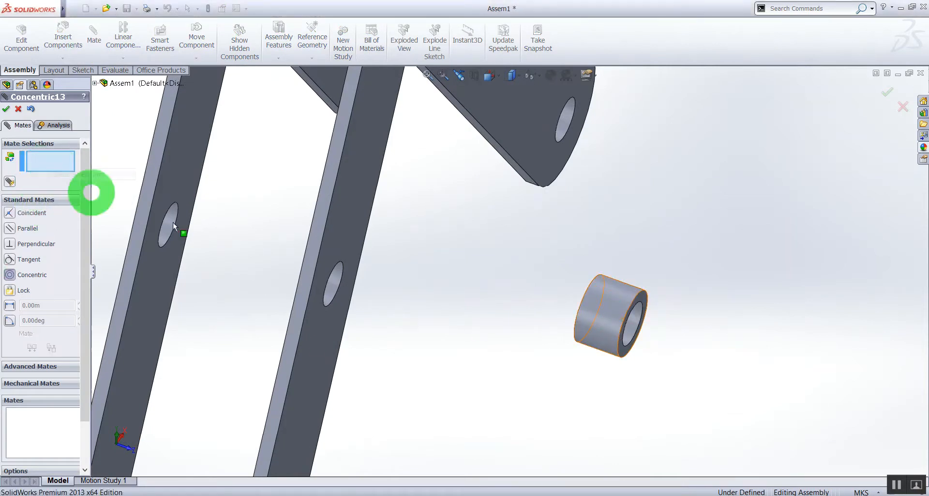
pyautogui.scroll(-2, 673, 308)
pyautogui.click(605, 319)
pyautogui.scroll(4, 362, 342)
pyautogui.scroll(-2, 405, 162)
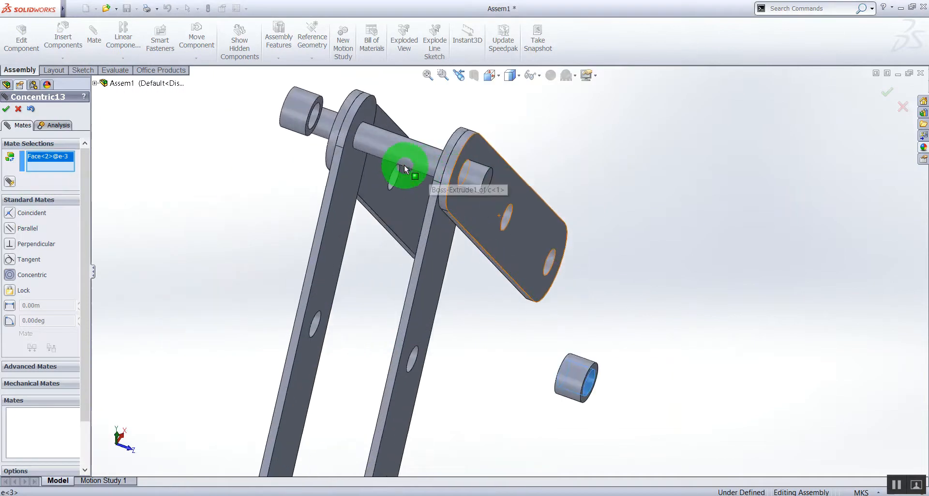
pyautogui.click(403, 156)
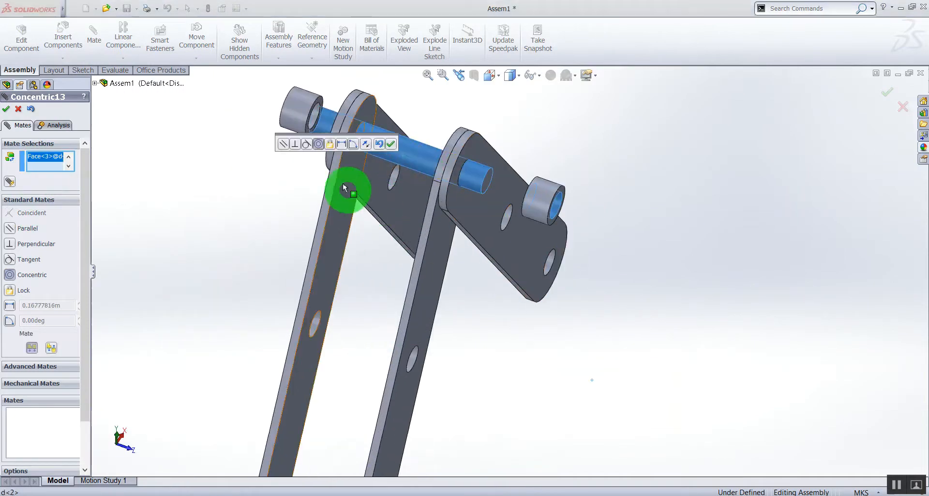
pyautogui.click(6, 109)
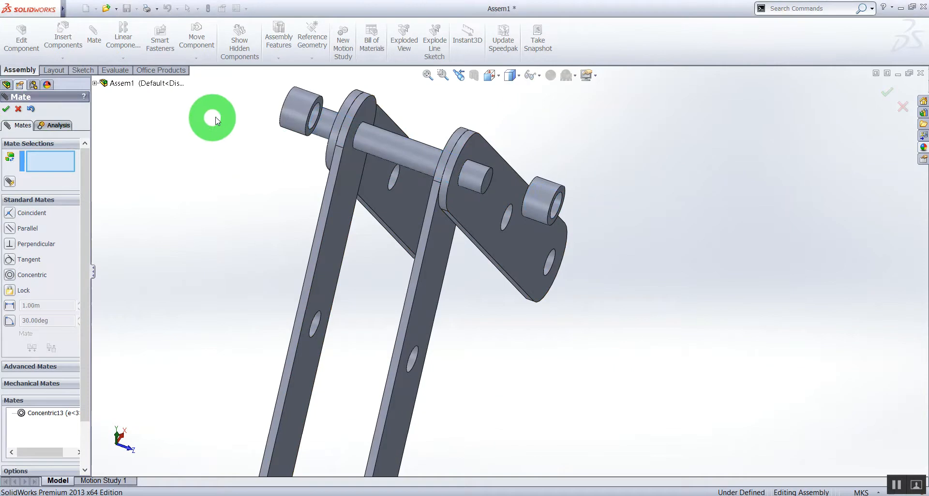
# - Add a concentric mate between the second sleeve copy's bore and the upper axle
pyautogui.scroll(-2, 213, 116)
pyautogui.scroll(-1, 382, 133)
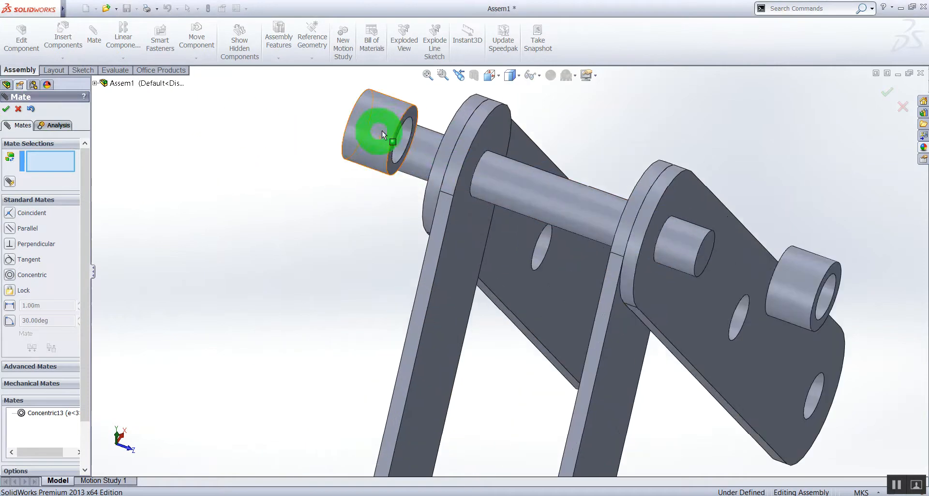
pyautogui.click(405, 133)
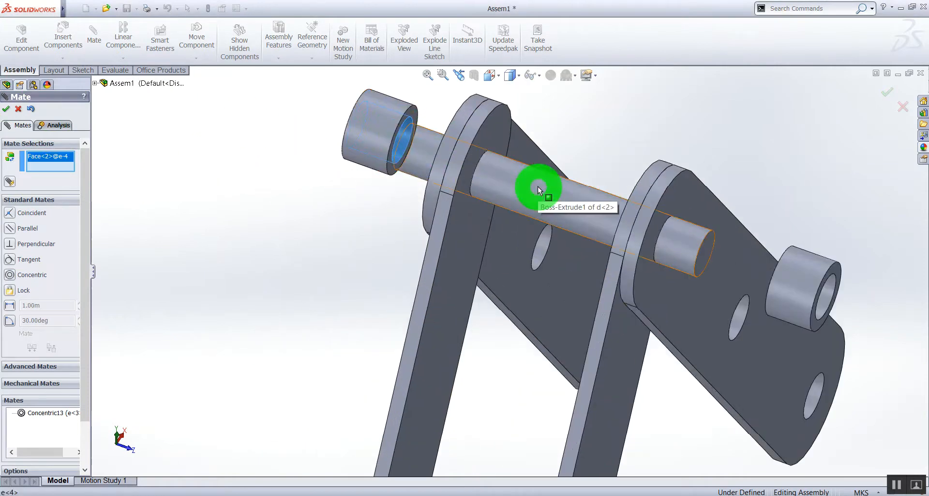
pyautogui.click(538, 193)
pyautogui.click(6, 109)
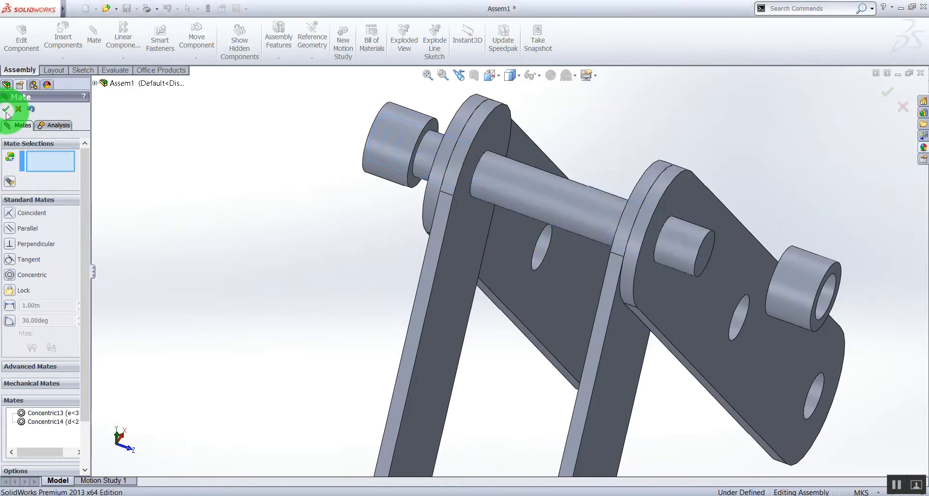
# - Seat the second sleeve copy on the upper axle with a coincident mate between its inner end face and the adjacent three-hole plate's outer face
pyautogui.moveTo(385, 159); pyautogui.dragTo(385, 183)
pyautogui.moveTo(355, 229); pyautogui.dragTo(477, 210, button='middle')
pyautogui.scroll(-5, 435, 133)
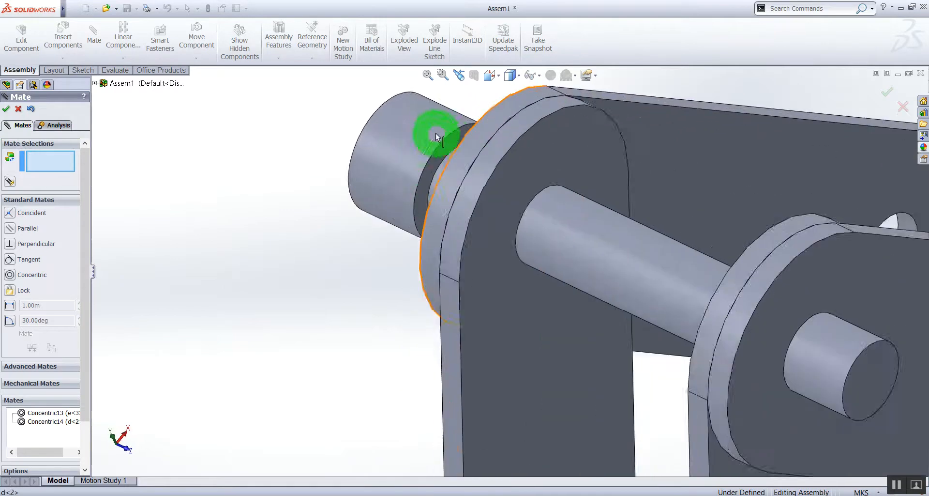
pyautogui.click(461, 179)
pyautogui.scroll(5, 478, 279)
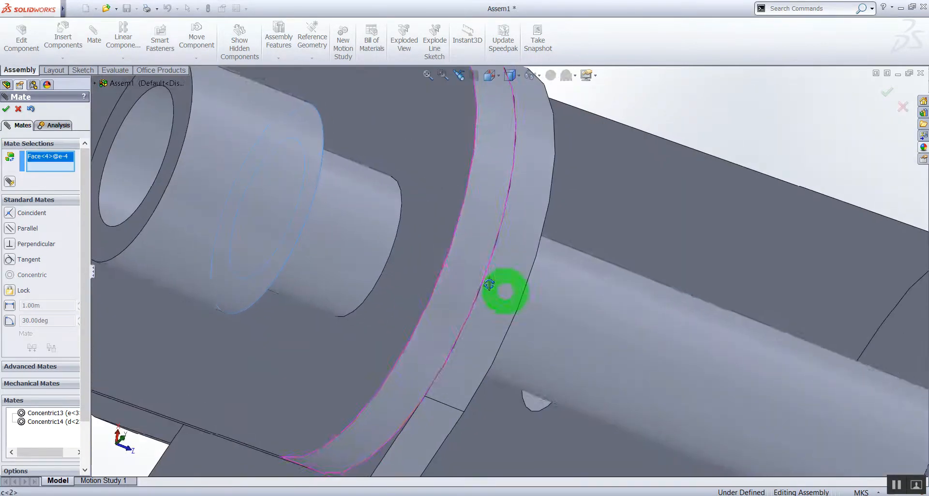
pyautogui.click(440, 217)
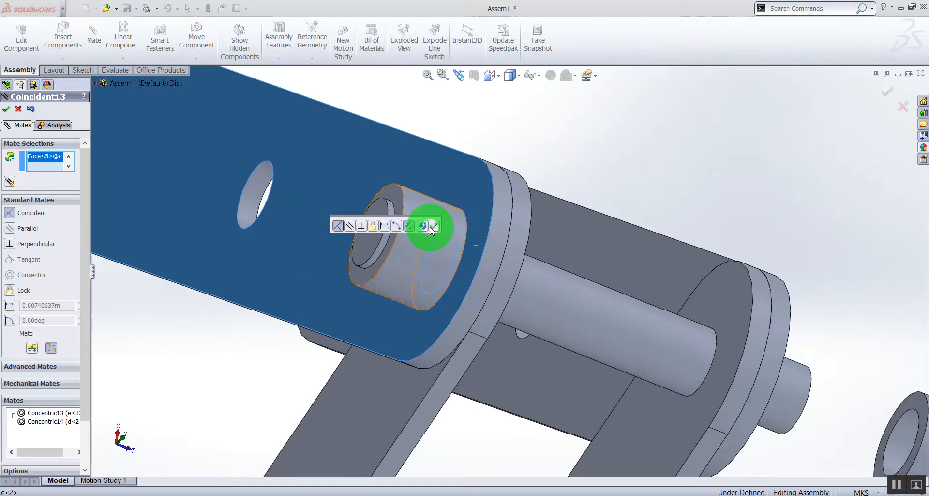
pyautogui.click(432, 226)
# - Add a coincident mate between the first sleeve copy's inner end face and the other three-hole plate's outer face, and finish mating
pyautogui.moveTo(499, 315); pyautogui.dragTo(635, 315, button='middle')
pyautogui.scroll(-5, 725, 353)
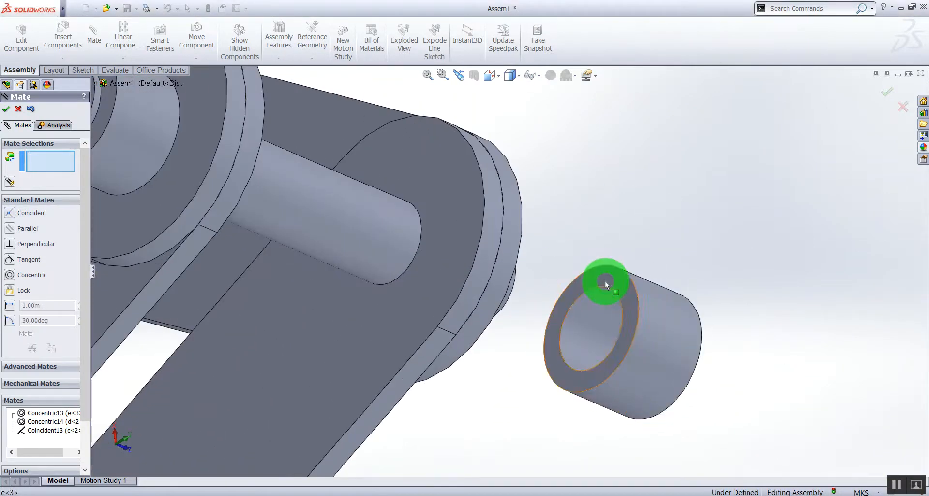
pyautogui.click(605, 280)
pyautogui.moveTo(701, 332); pyautogui.dragTo(580, 305, button='middle')
pyautogui.click(560, 224)
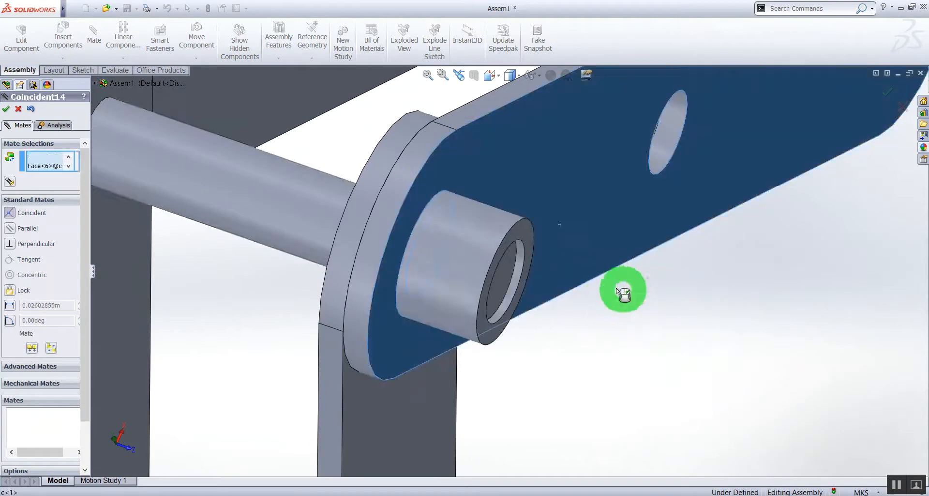
pyautogui.click(6, 108)
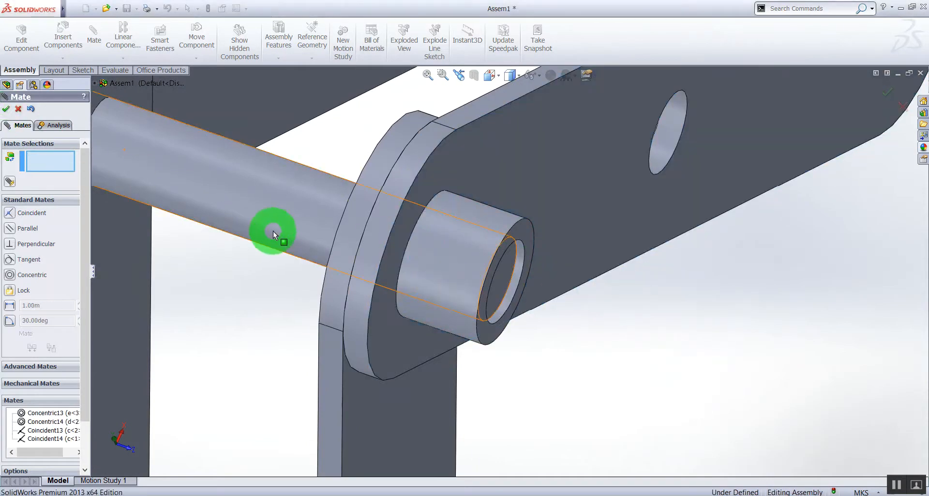
pyautogui.click(6, 109)
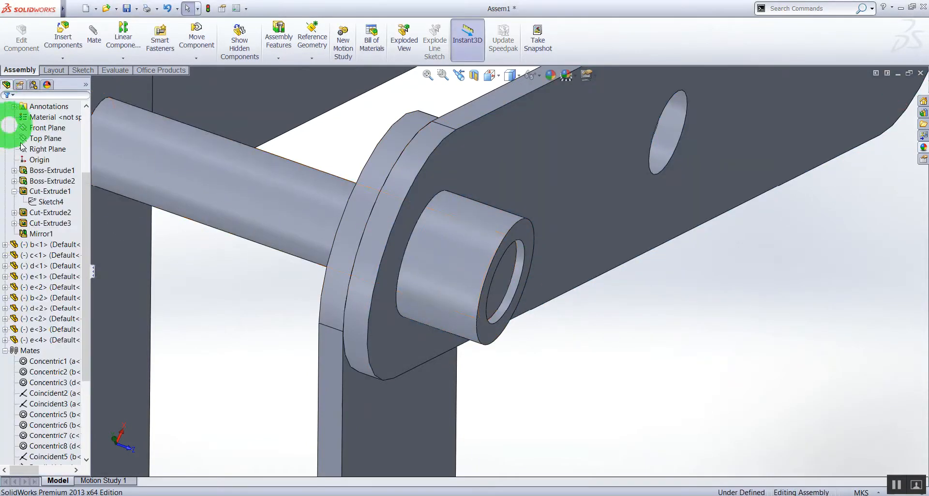
# - Swing the three-hole plates upward about the upper axle
pyautogui.moveTo(243, 246); pyautogui.dragTo(254, 260, button='middle')
pyautogui.scroll(4, 253, 257)
pyautogui.moveTo(409, 292); pyautogui.dragTo(547, 290, button='middle')
pyautogui.scroll(5, 374, 271)
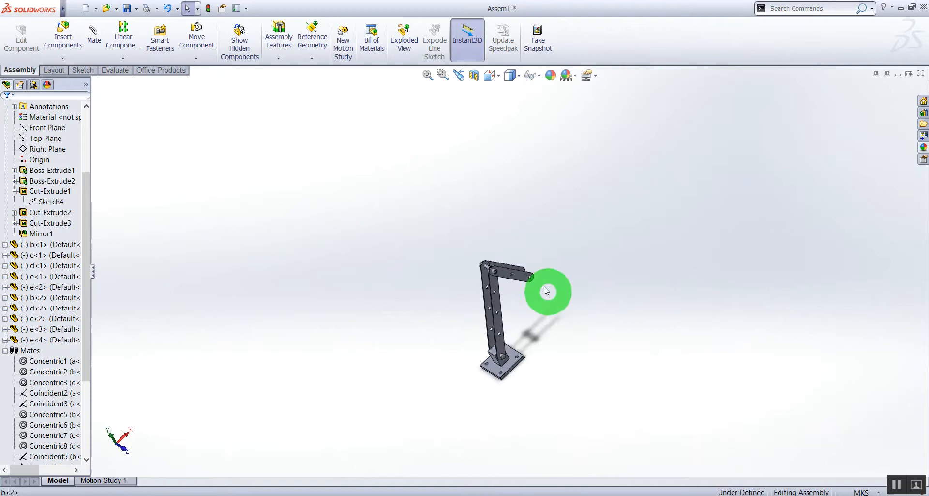
pyautogui.moveTo(523, 254); pyautogui.dragTo(522, 226)
pyautogui.scroll(-3, 532, 285)
pyautogui.moveTo(529, 372); pyautogui.dragTo(462, 334, button='middle')
pyautogui.click(86, 42)
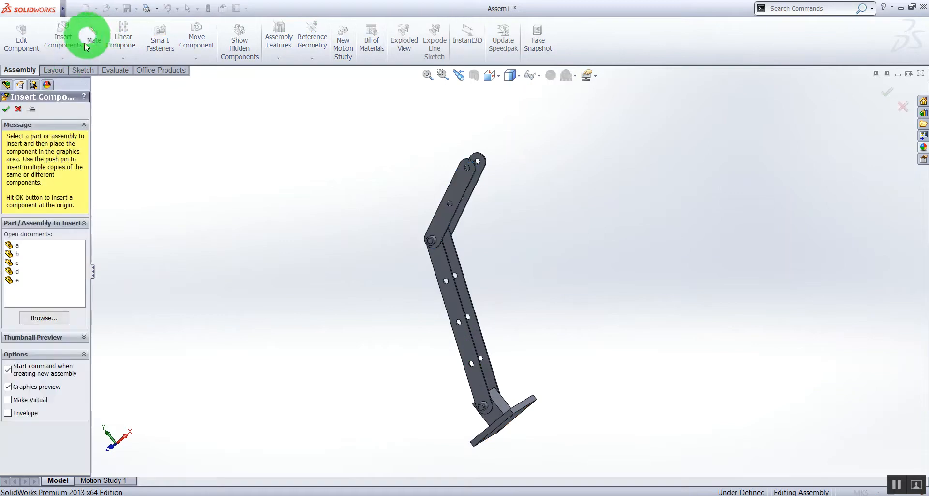
pyautogui.click(17, 108)
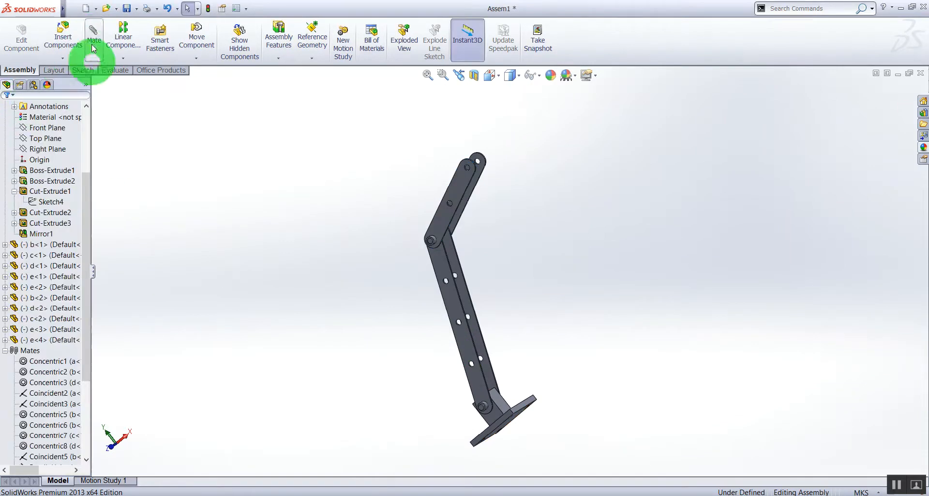
pyautogui.click(94, 38)
pyautogui.scroll(-3, 508, 349)
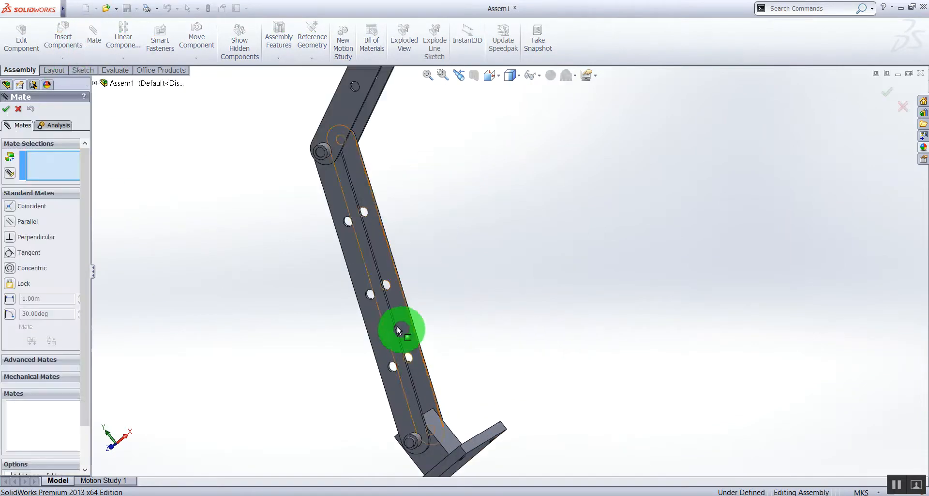
pyautogui.scroll(-1, 401, 330)
pyautogui.click(395, 318)
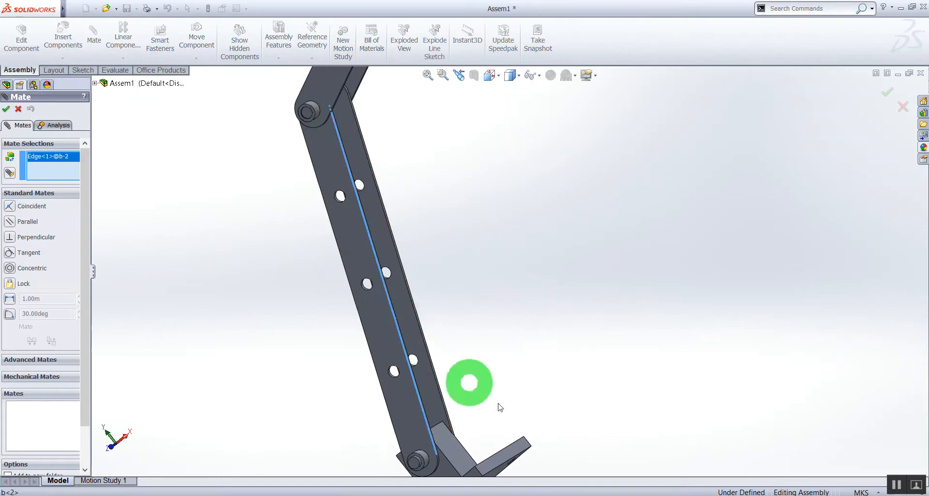
pyautogui.moveTo(523, 399); pyautogui.dragTo(512, 445, button='middle')
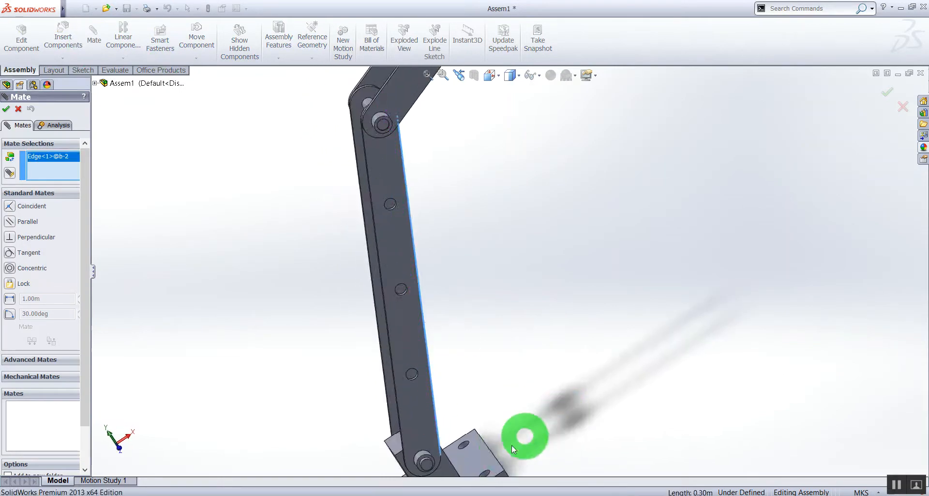
pyautogui.click(485, 460)
pyautogui.scroll(2, 525, 449)
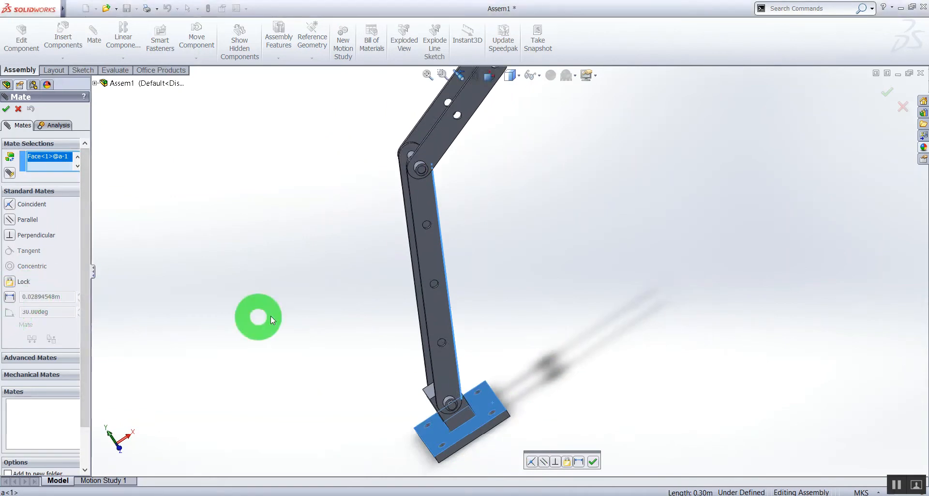
pyautogui.click(18, 110)
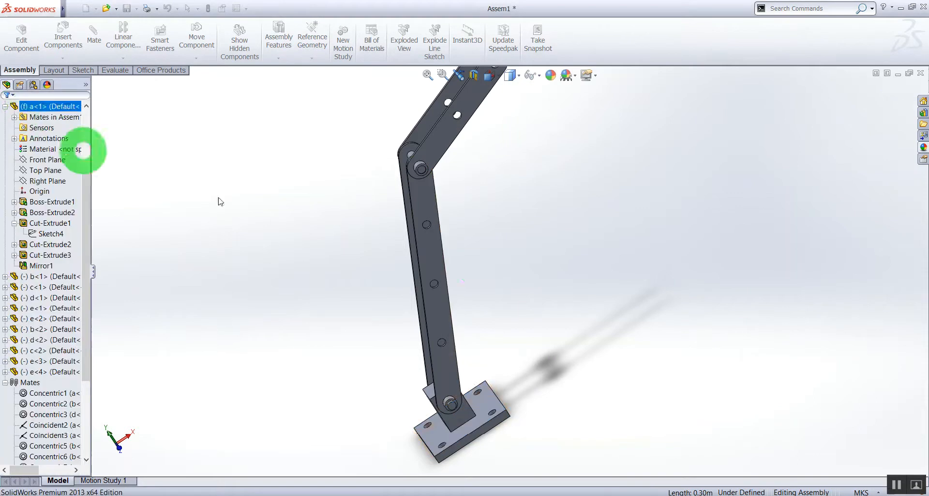
# - Add a 60-degree angle mate between the base plate's long upper edge and the long edge of the nearer five-hole plate
pyautogui.moveTo(498, 276); pyautogui.dragTo(459, 266, button='middle')
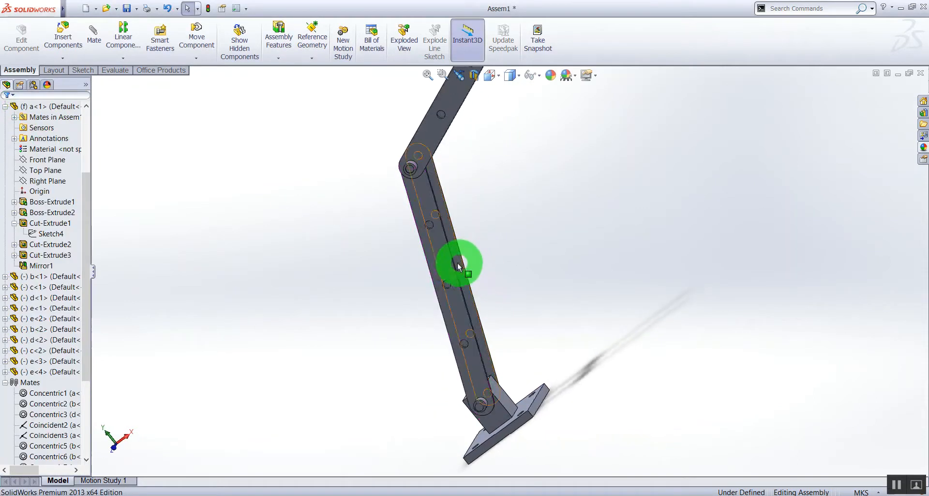
pyautogui.moveTo(550, 432); pyautogui.dragTo(563, 422, button='middle')
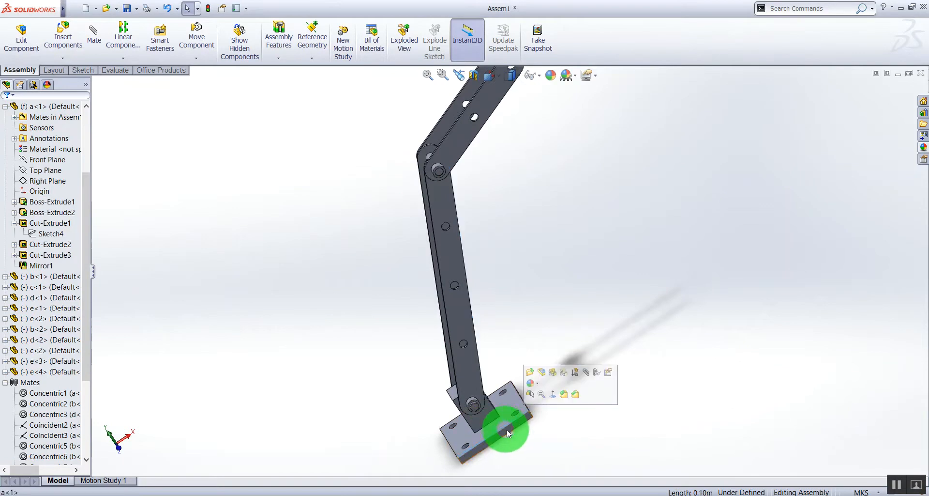
pyautogui.click(103, 44)
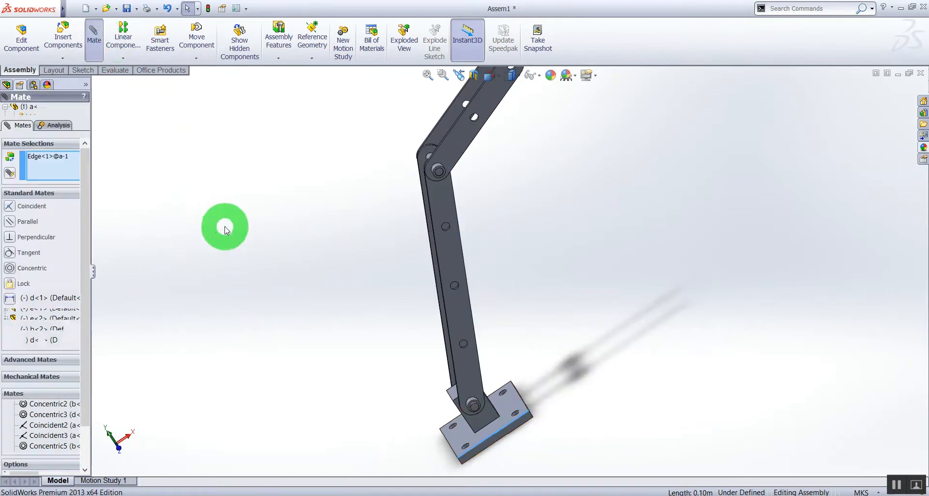
pyautogui.moveTo(545, 275)
pyautogui.mouseDown(button='middle')
pyautogui.moveTo(533, 269)
pyautogui.moveTo(518, 330)
pyautogui.mouseUp(button='middle')
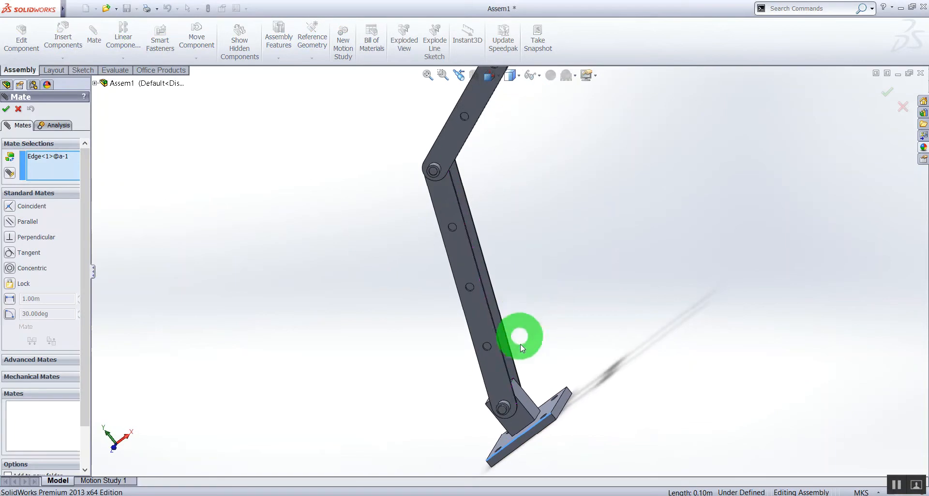
pyautogui.click(489, 312)
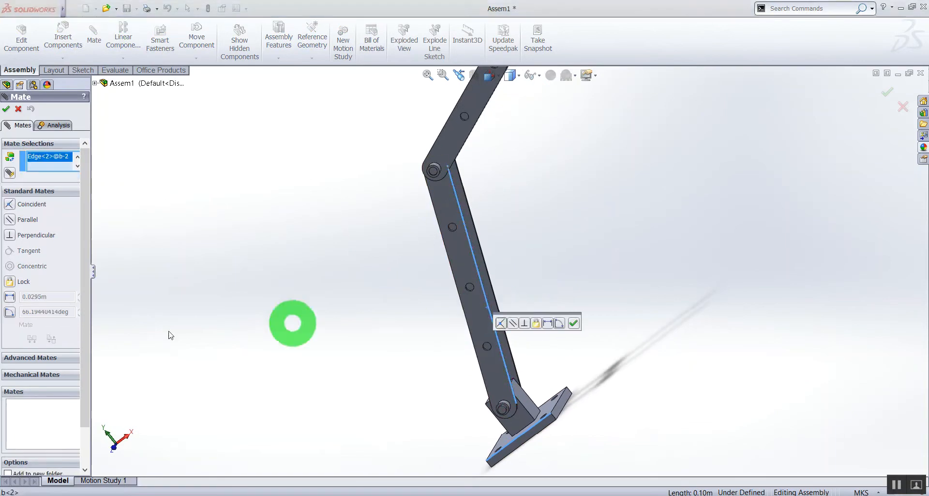
pyautogui.click(8, 314)
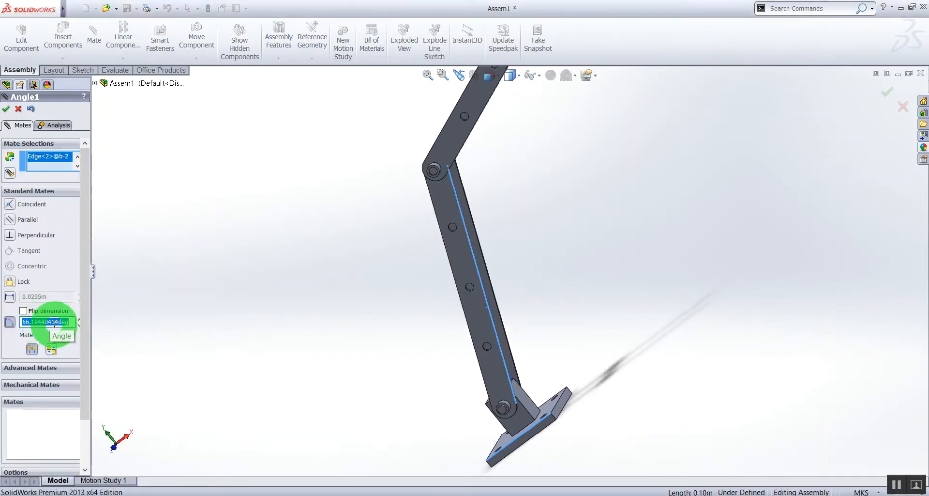
pyautogui.write('60.00deg')
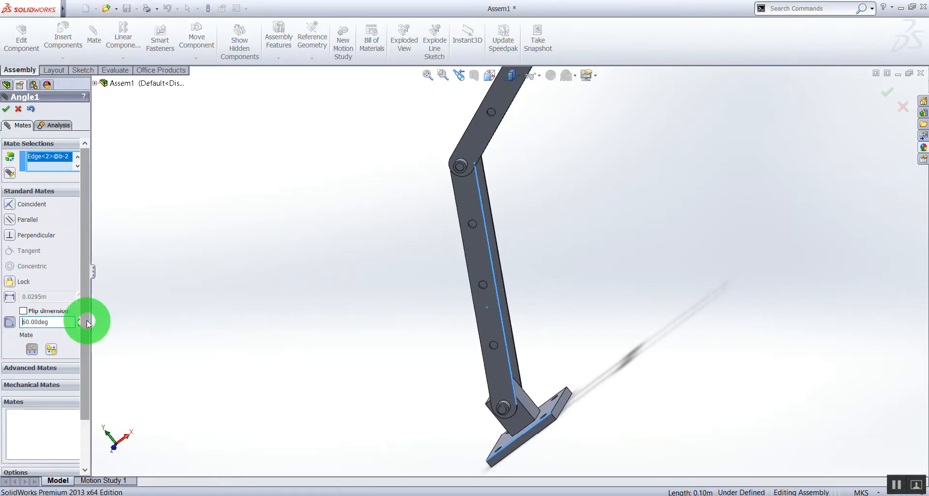
pyautogui.click(6, 112)
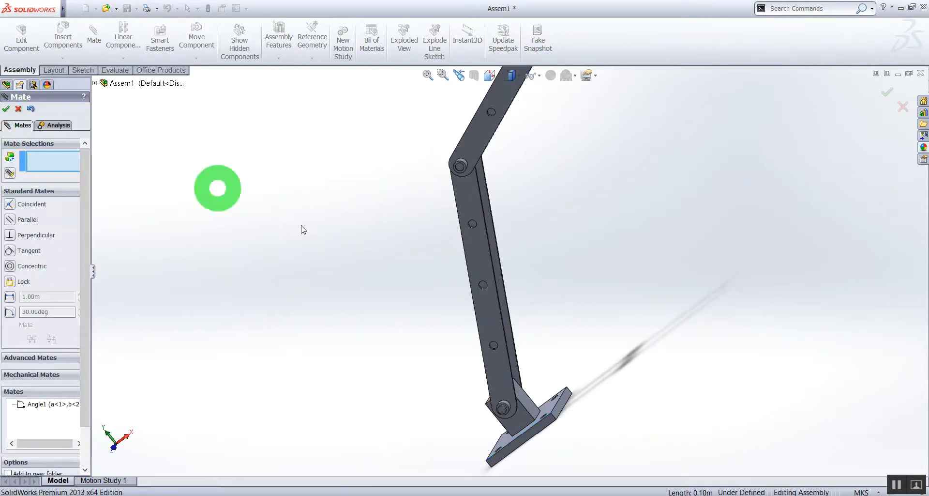
# - Define a 30-degree angle mate between the long edges of the nearer three-hole plate and the five-hole plate below it
pyautogui.scroll(3, 431, 279)
pyautogui.scroll(-1, 552, 211)
pyautogui.moveTo(556, 214); pyautogui.dragTo(490, 182, button='middle')
pyautogui.scroll(-5, 490, 207)
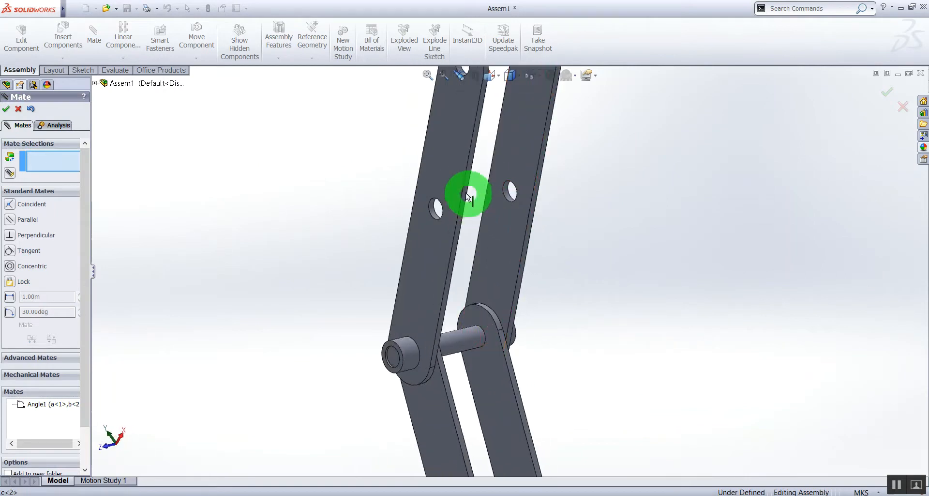
pyautogui.click(463, 197)
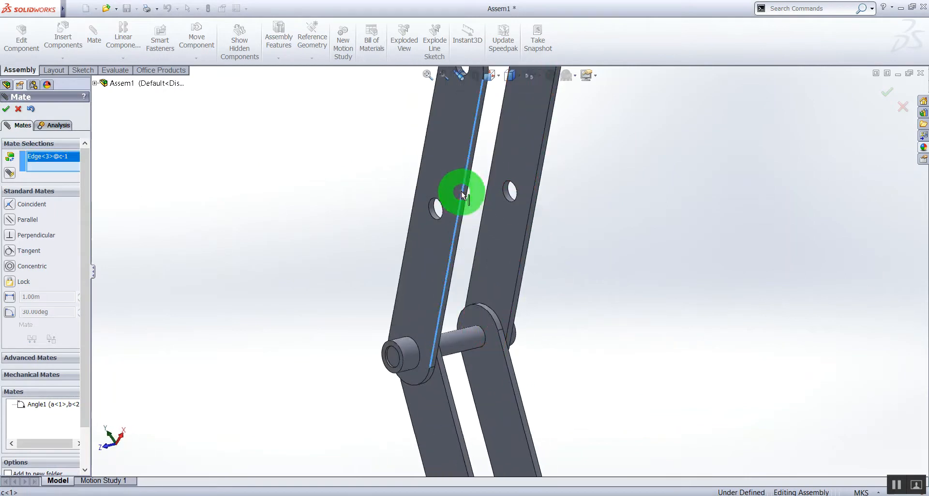
pyautogui.click(444, 388)
pyautogui.moveTo(390, 359); pyautogui.dragTo(2, 374, button='middle')
pyautogui.click(9, 312)
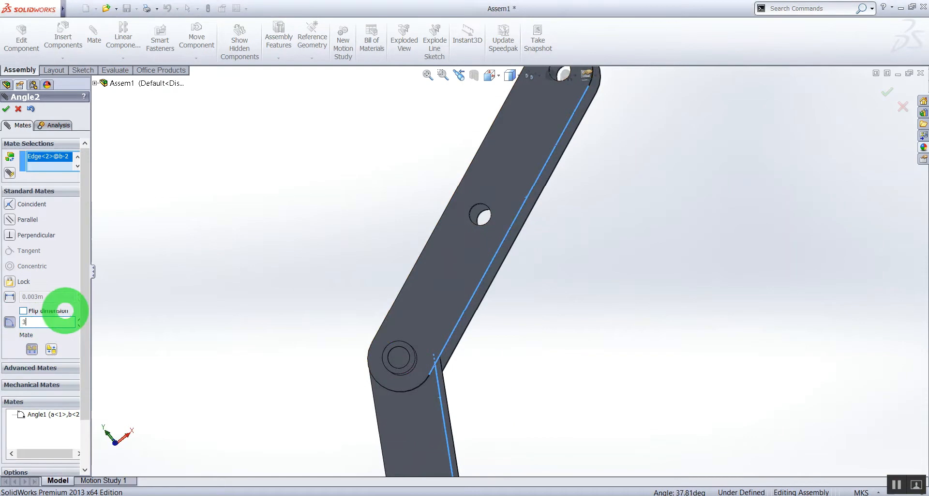
pyautogui.write('30')
pyautogui.press('Return')
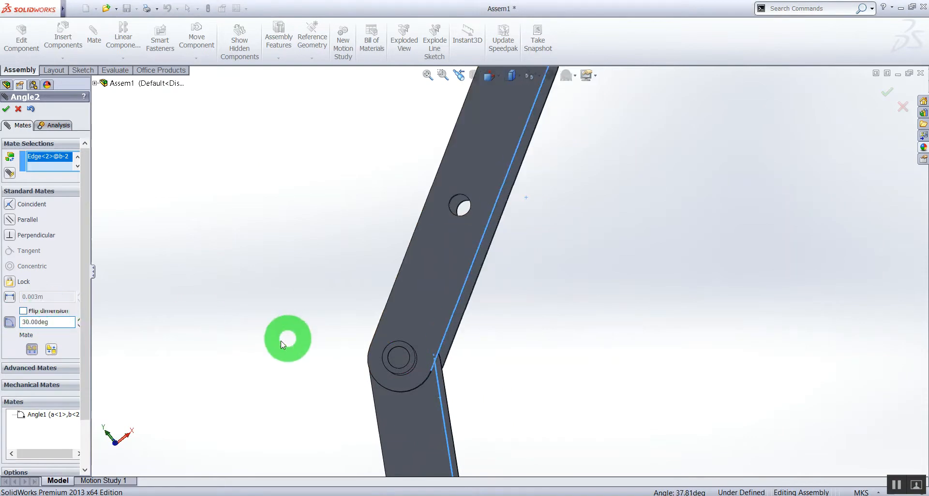
# - Try the flipped direction for the three-hole plate's angle, restore the unflipped direction, and accept the mate
pyautogui.scroll(2, 281, 341)
pyautogui.scroll(2, 358, 361)
pyautogui.moveTo(409, 369); pyautogui.dragTo(418, 360, button='middle')
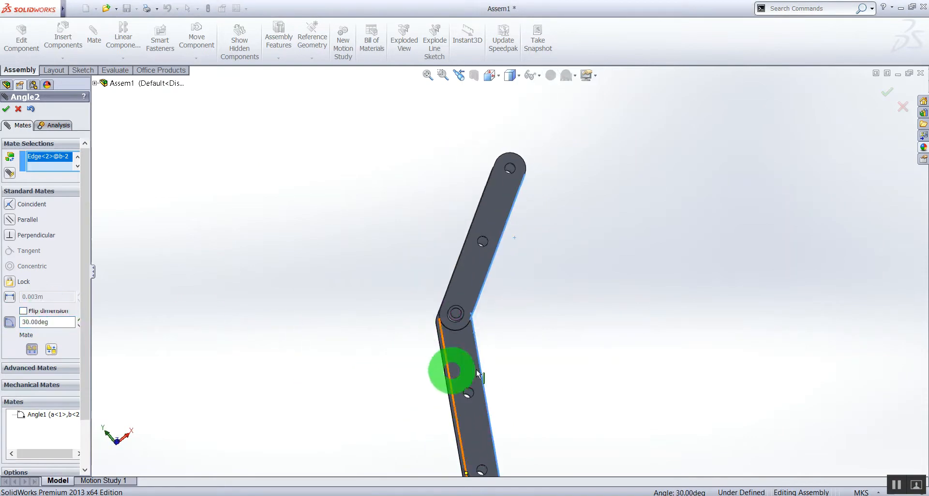
pyautogui.click(27, 313)
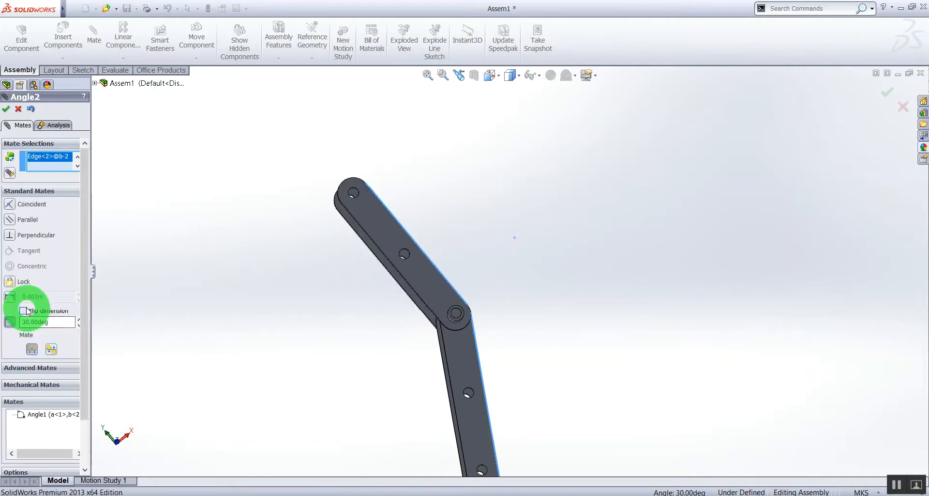
pyautogui.click(26, 312)
pyautogui.scroll(-5, 114, 342)
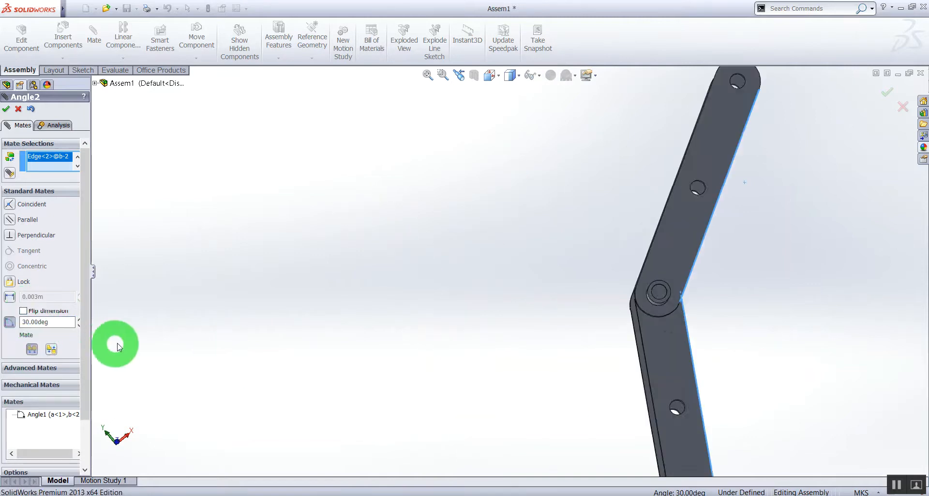
pyautogui.scroll(8, 610, 334)
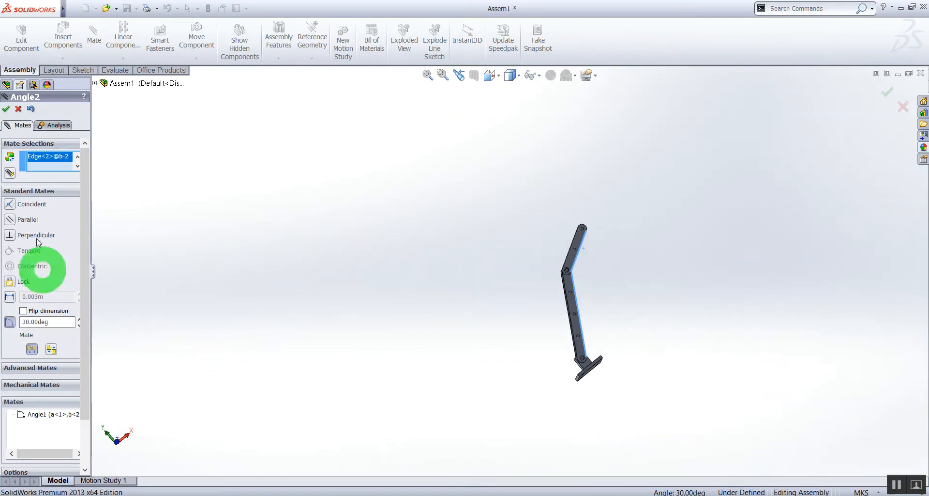
pyautogui.click(6, 109)
pyautogui.scroll(3, 551, 343)
pyautogui.scroll(-5, 583, 263)
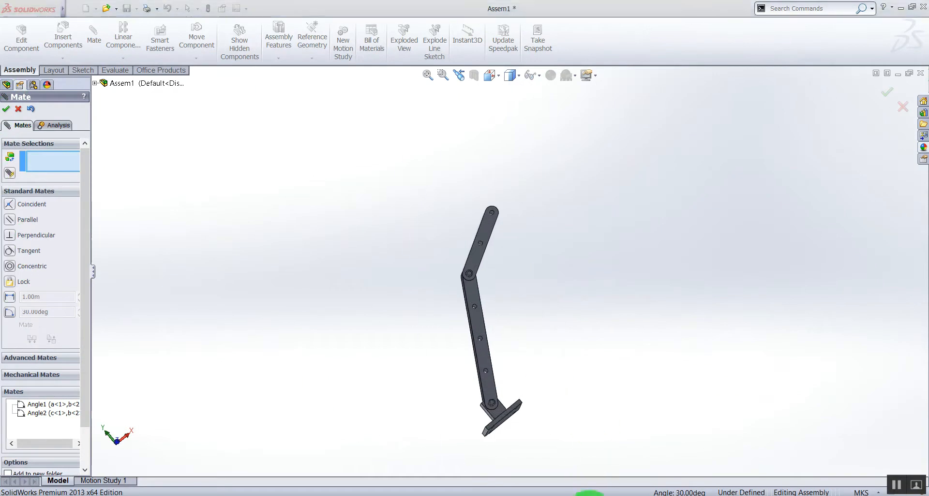
# - Close mating, reopen the angle mate between the three-hole and five-hole plates for editing, and set it to 150 degrees
pyautogui.scroll(-4, 584, 431)
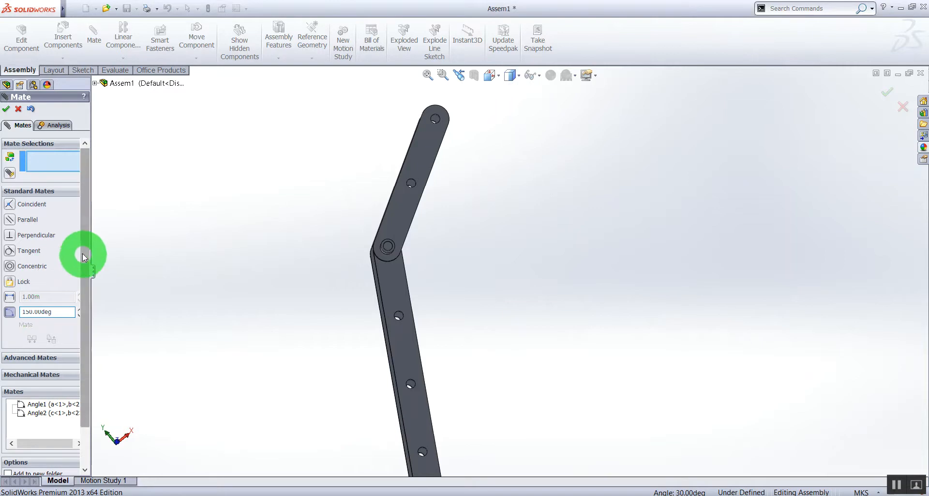
pyautogui.moveTo(85, 253); pyautogui.dragTo(85, 292)
pyautogui.click(18, 109)
pyautogui.click(56, 455)
pyautogui.moveTo(89, 332); pyautogui.dragTo(86, 462)
pyautogui.click(47, 458)
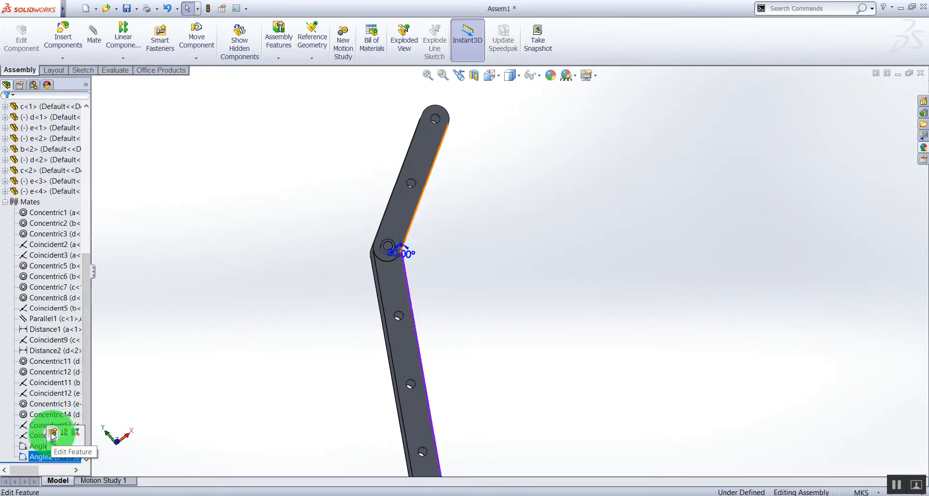
pyautogui.click(52, 436)
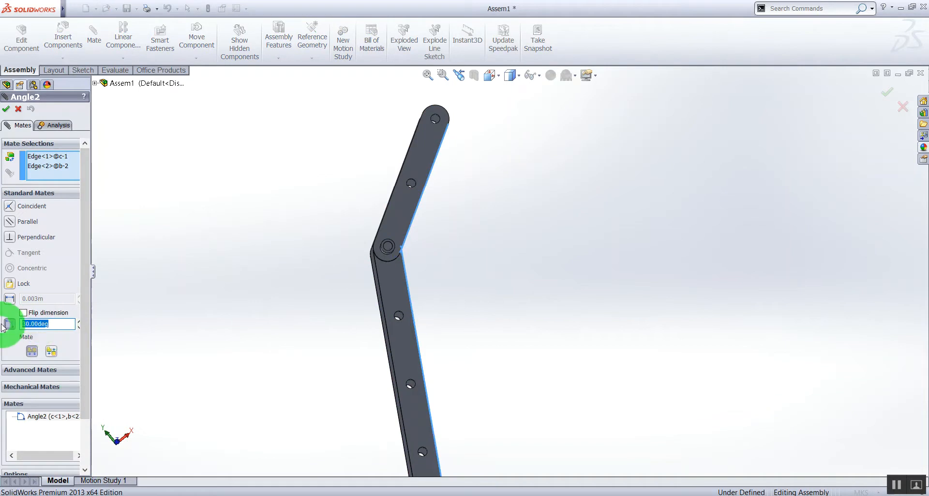
pyautogui.press('Return')
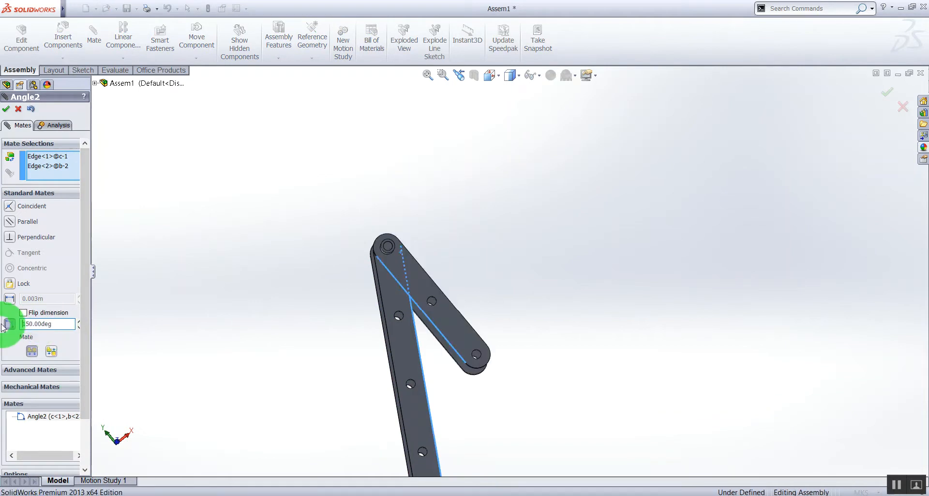
# - Compare the three-hole plates' tilt with the Final Assembly view in the PDF in Adobe Acrobat Reader, and return to SolidWorks
pyautogui.moveTo(296, 356); pyautogui.dragTo(286, 324, button='middle')
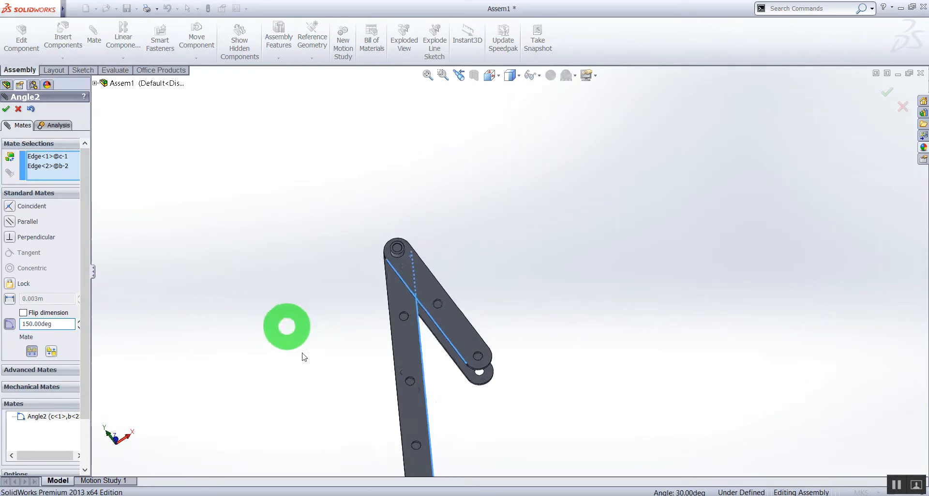
pyautogui.scroll(5, 332, 392)
pyautogui.moveTo(500, 382); pyautogui.dragTo(498, 439, button='middle')
pyautogui.click(552, 495)
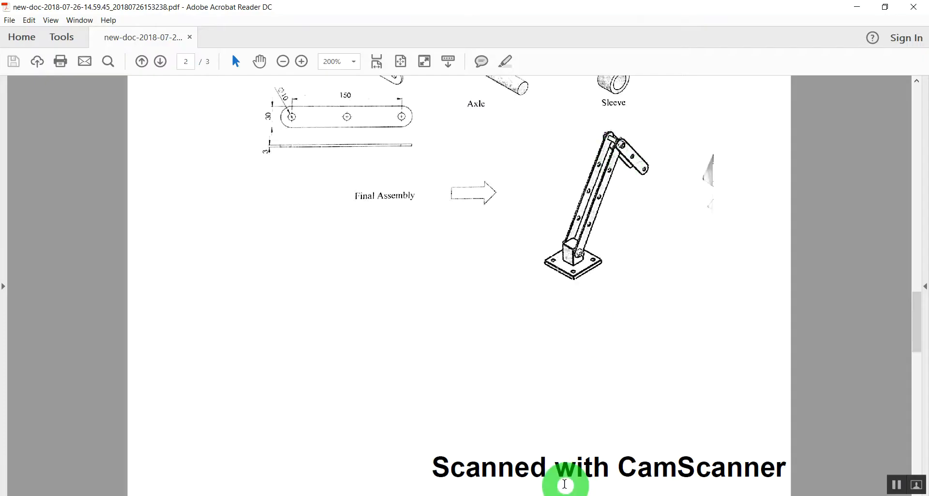
pyautogui.moveTo(546, 492)
pyautogui.moveTo(517, 493)
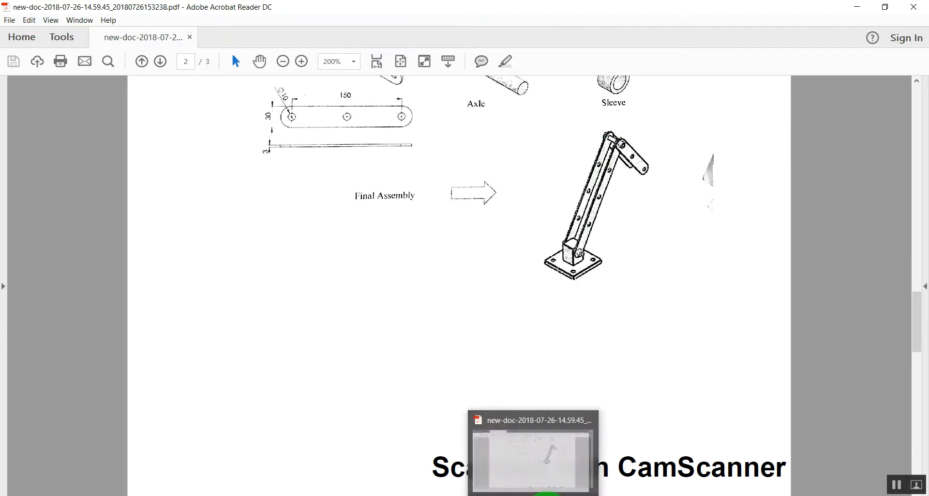
pyautogui.moveTo(575, 493)
pyautogui.click(886, 438)
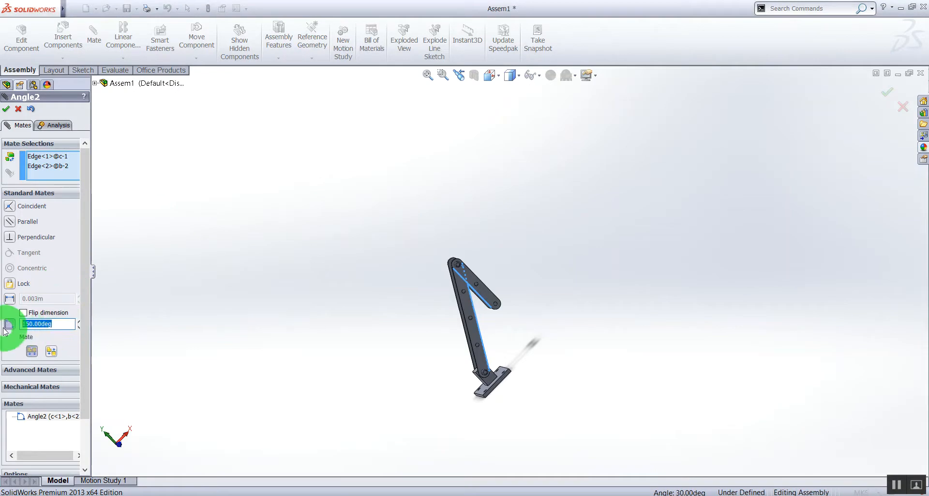
# - Set the angle between the three-hole and five-hole plates to 120 degrees, accept the edit, and finish mating
pyautogui.press('Return')
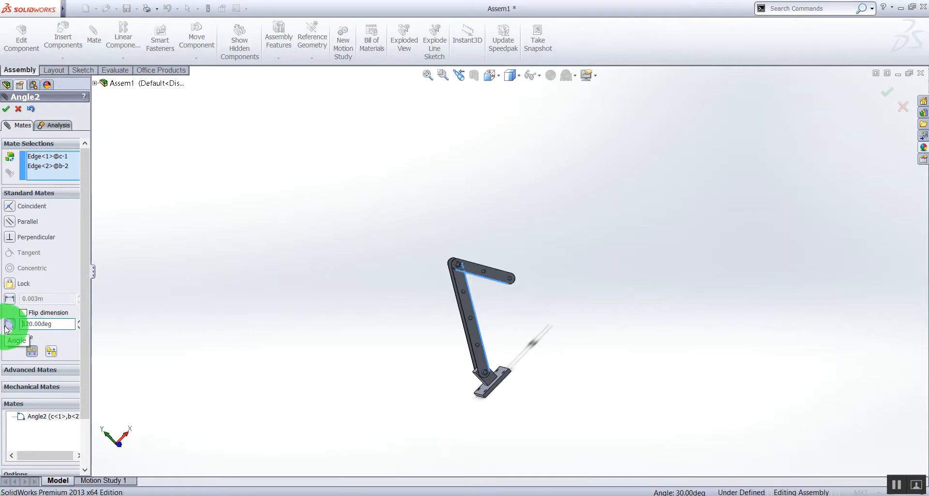
pyautogui.click(6, 110)
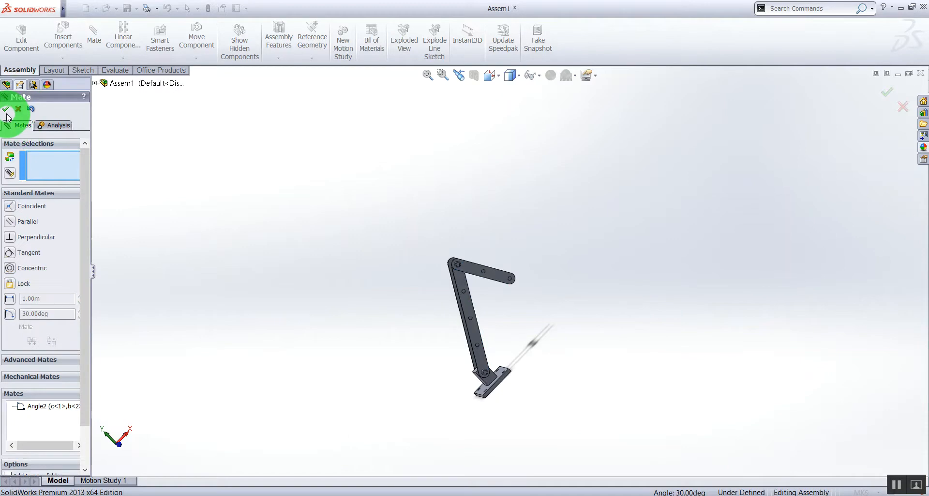
pyautogui.click(9, 109)
pyautogui.moveTo(518, 259); pyautogui.dragTo(569, 281, button='middle')
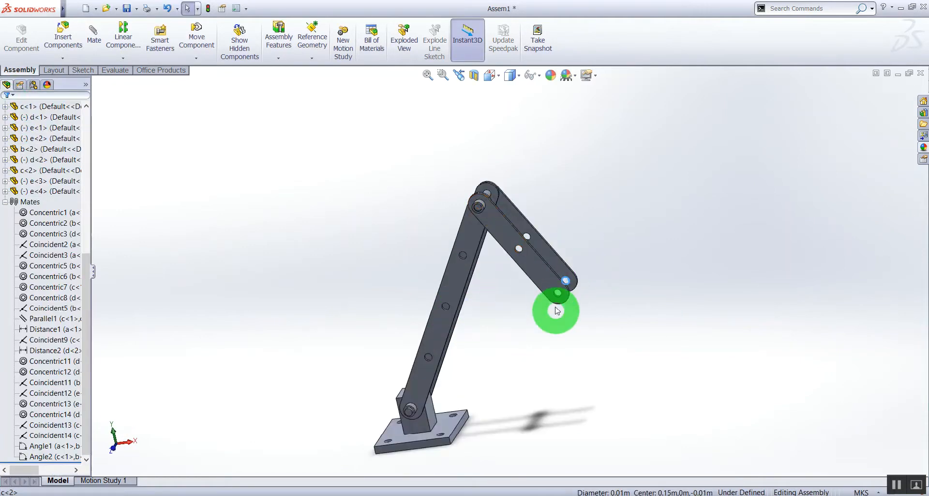
pyautogui.moveTo(571, 269); pyautogui.dragTo(621, 325)
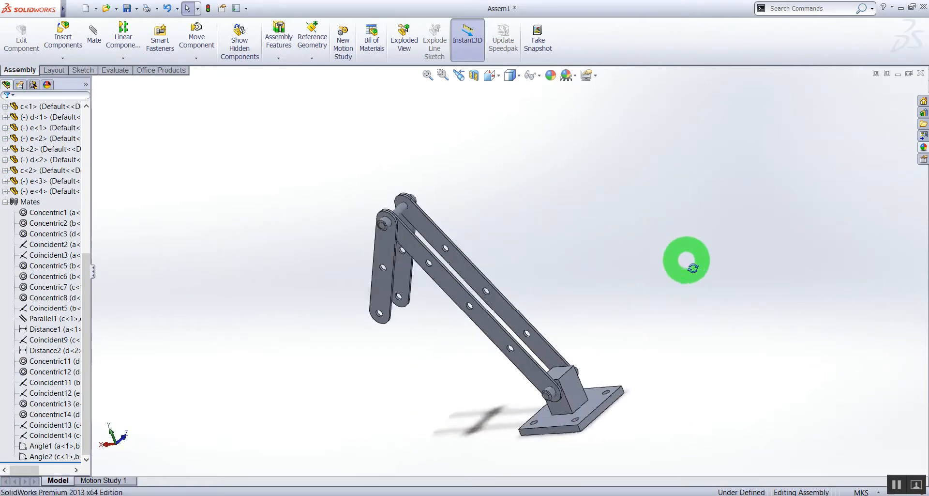